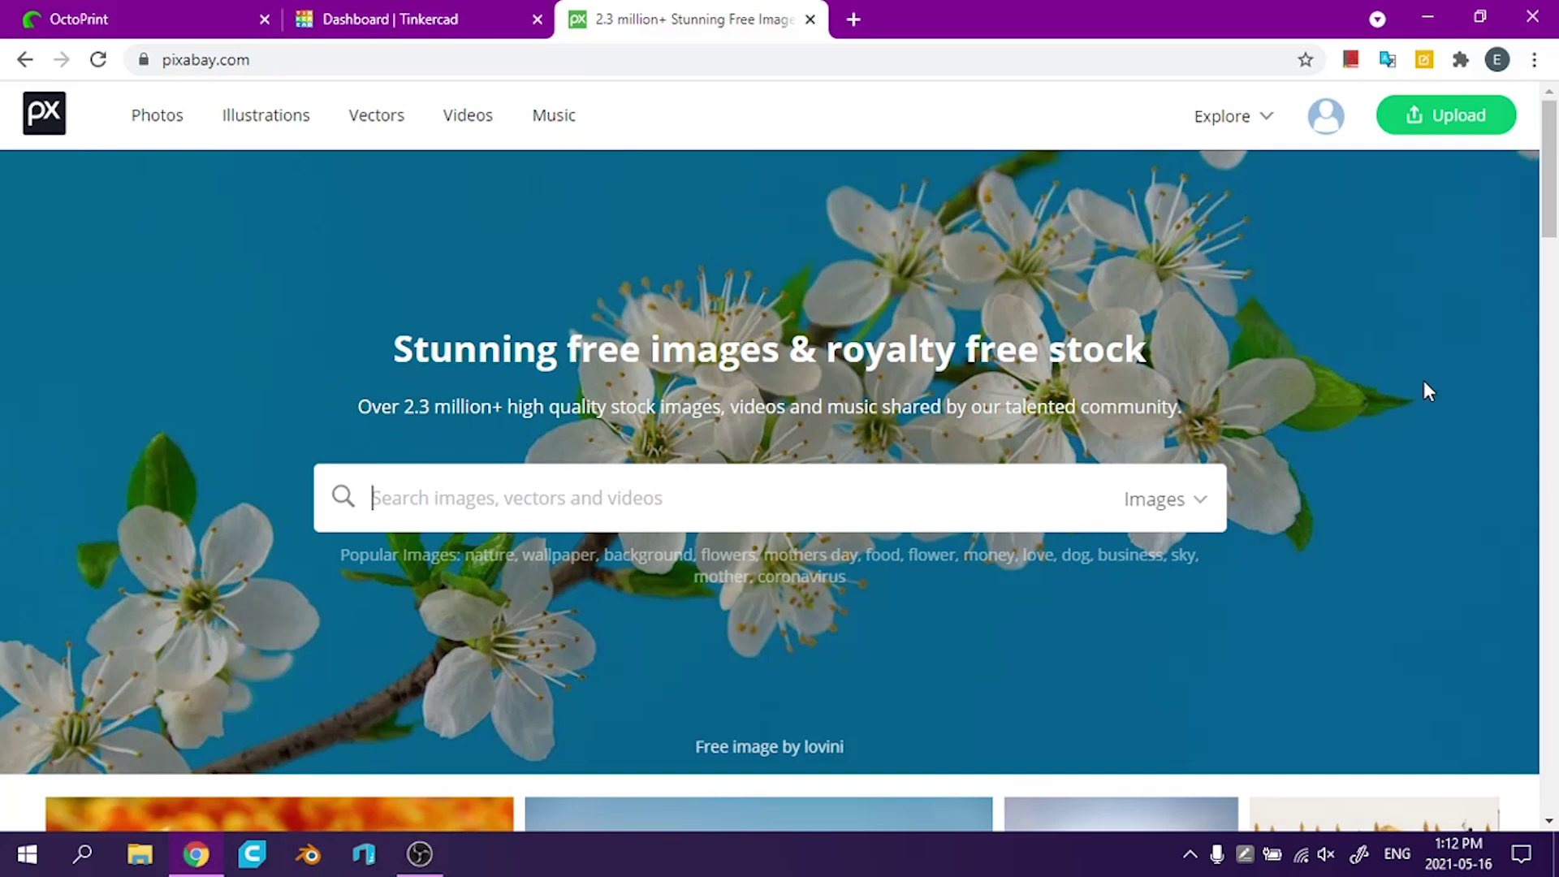
Filter the 'geometric' vector results to transparent black-and-white images and browse the 761 matches
{"action": "left_click", "coordinate": [387, 119]}
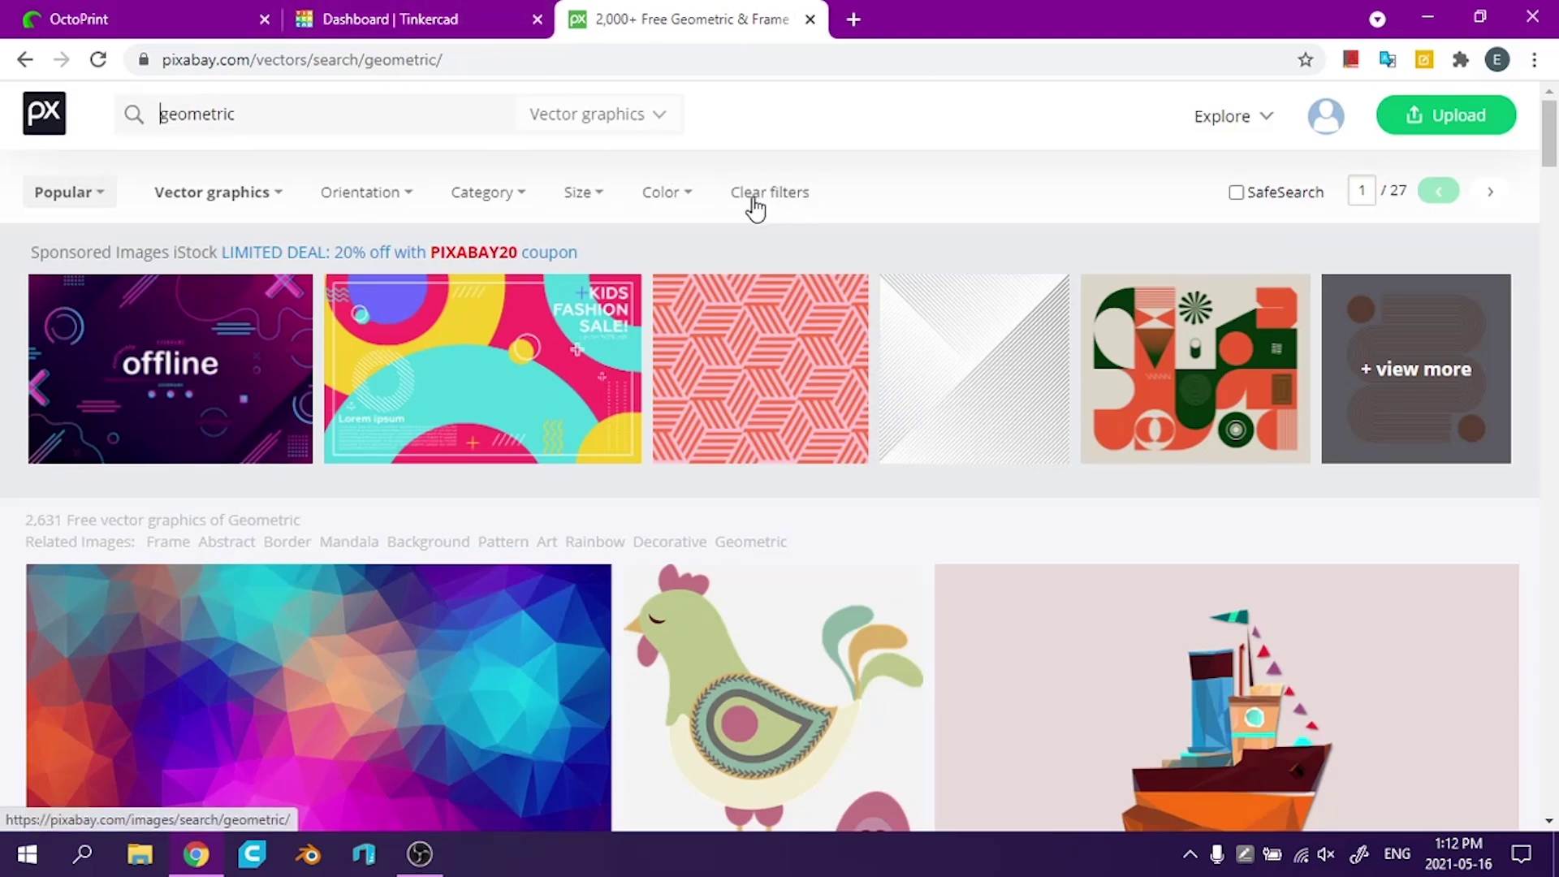
{"action": "left_click", "coordinate": [671, 201]}
{"action": "left_click", "coordinate": [690, 258]}
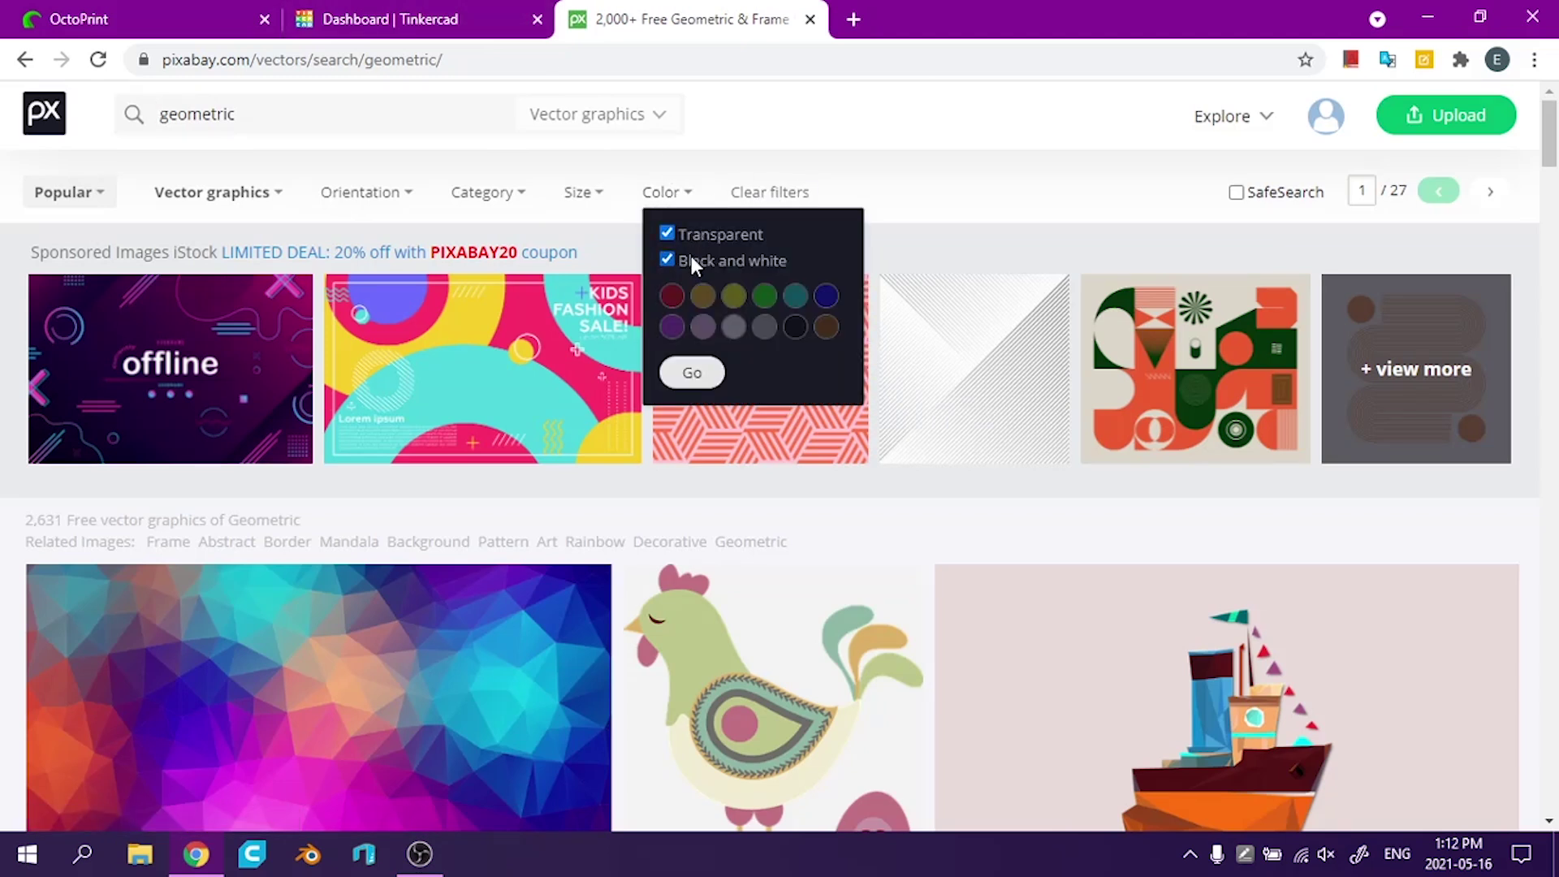
{"action": "left_click", "coordinate": [692, 372]}
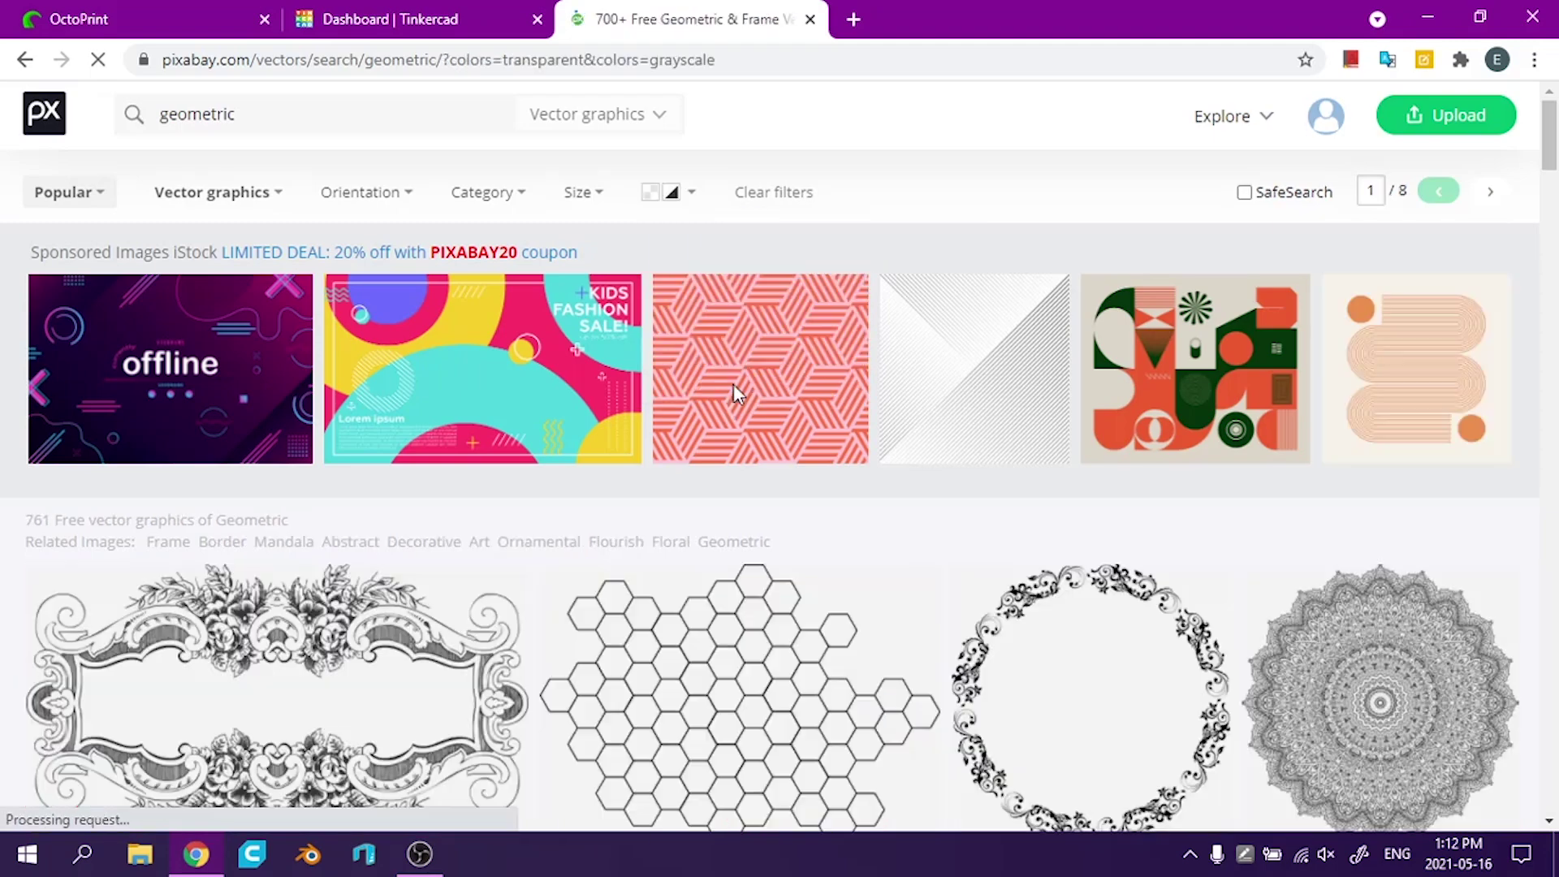
{"action": "scroll", "coordinate": [25, 231], "scroll_direction": "down", "scroll_amount": 7}
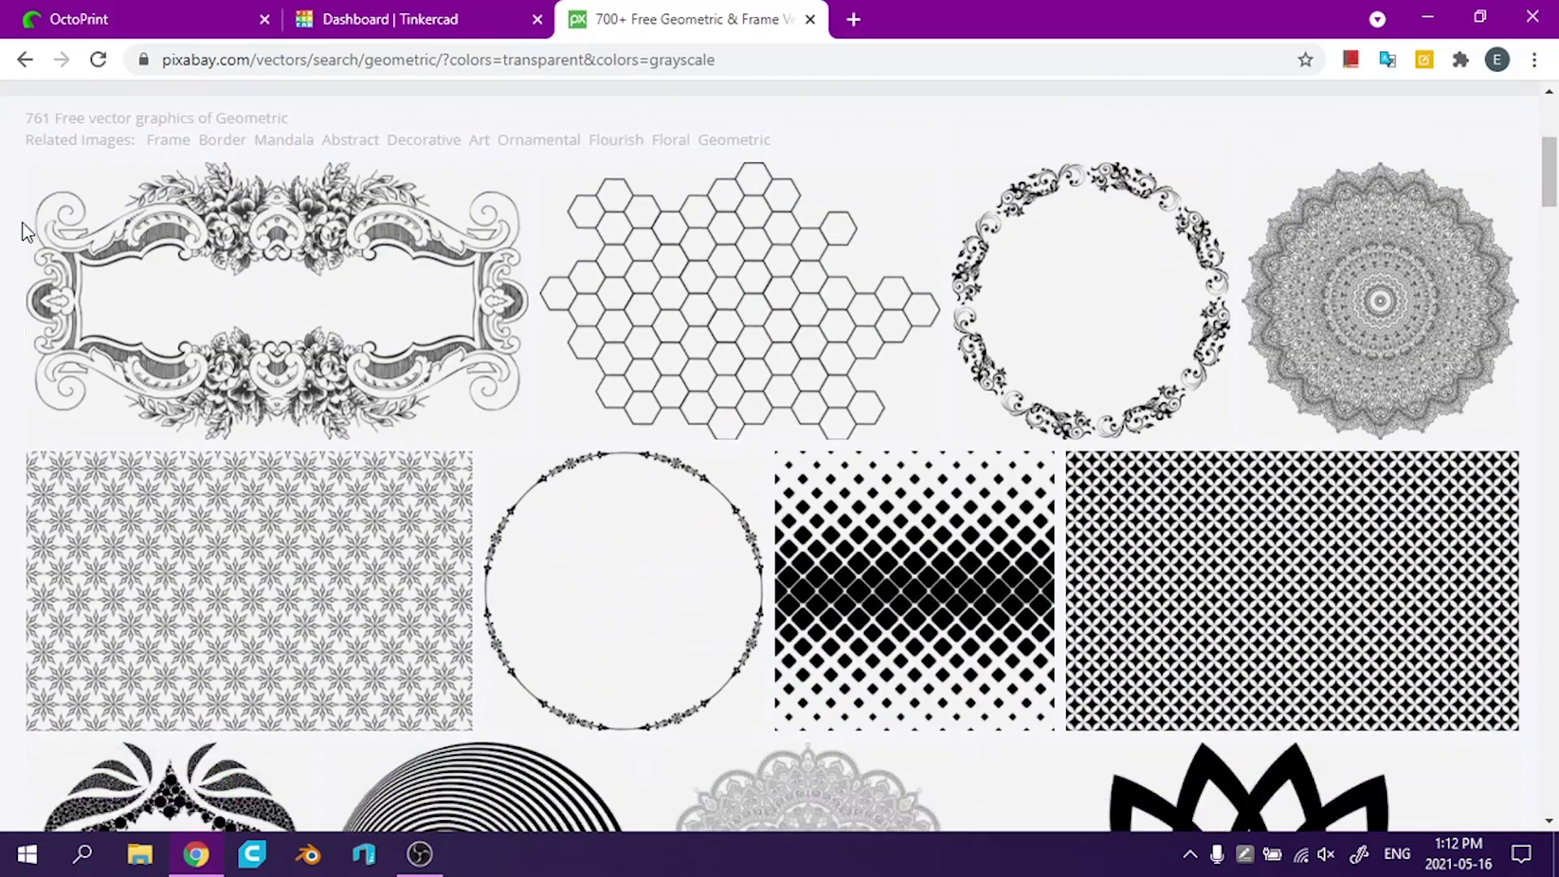
{"action": "scroll", "coordinate": [16, 260], "scroll_direction": "down", "scroll_amount": 6}
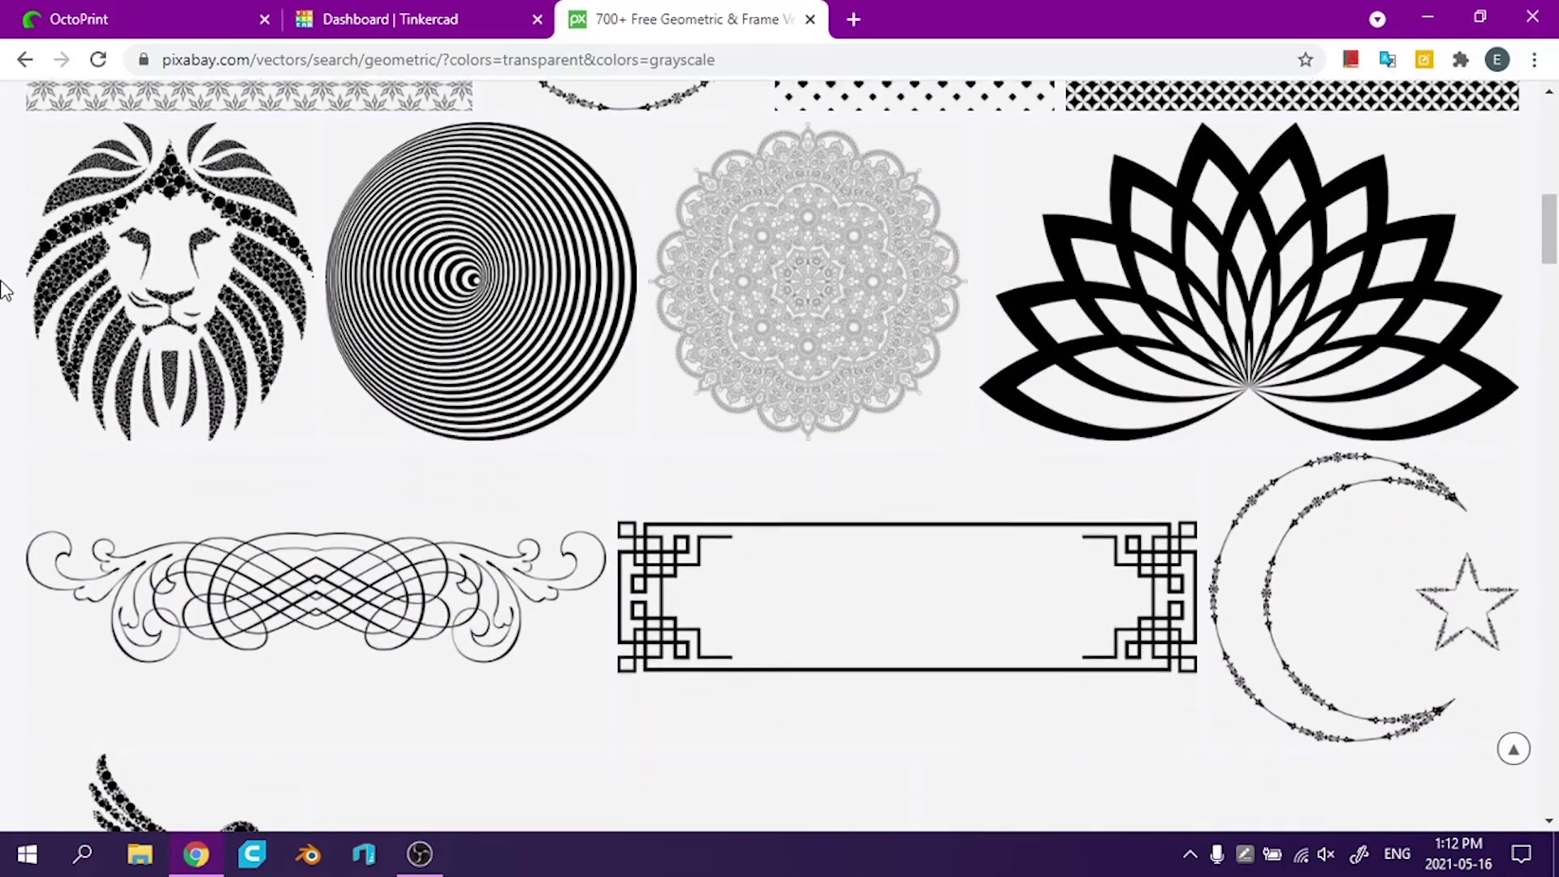
{"action": "scroll", "coordinate": [9, 305], "scroll_direction": "down", "scroll_amount": 8}
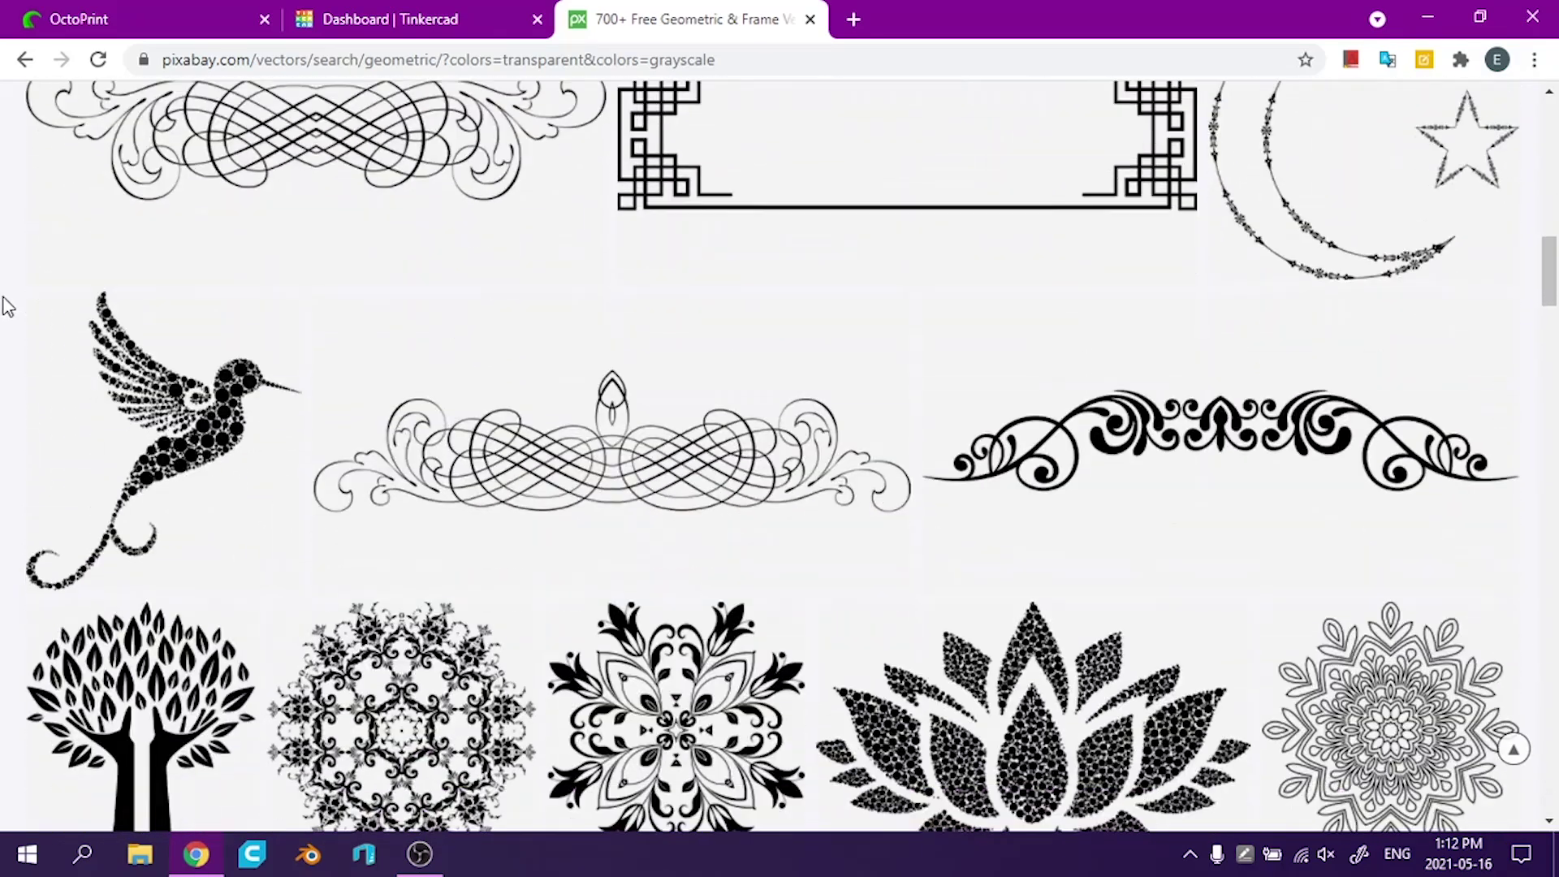
{"action": "scroll", "coordinate": [8, 306], "scroll_direction": "down", "scroll_amount": 7}
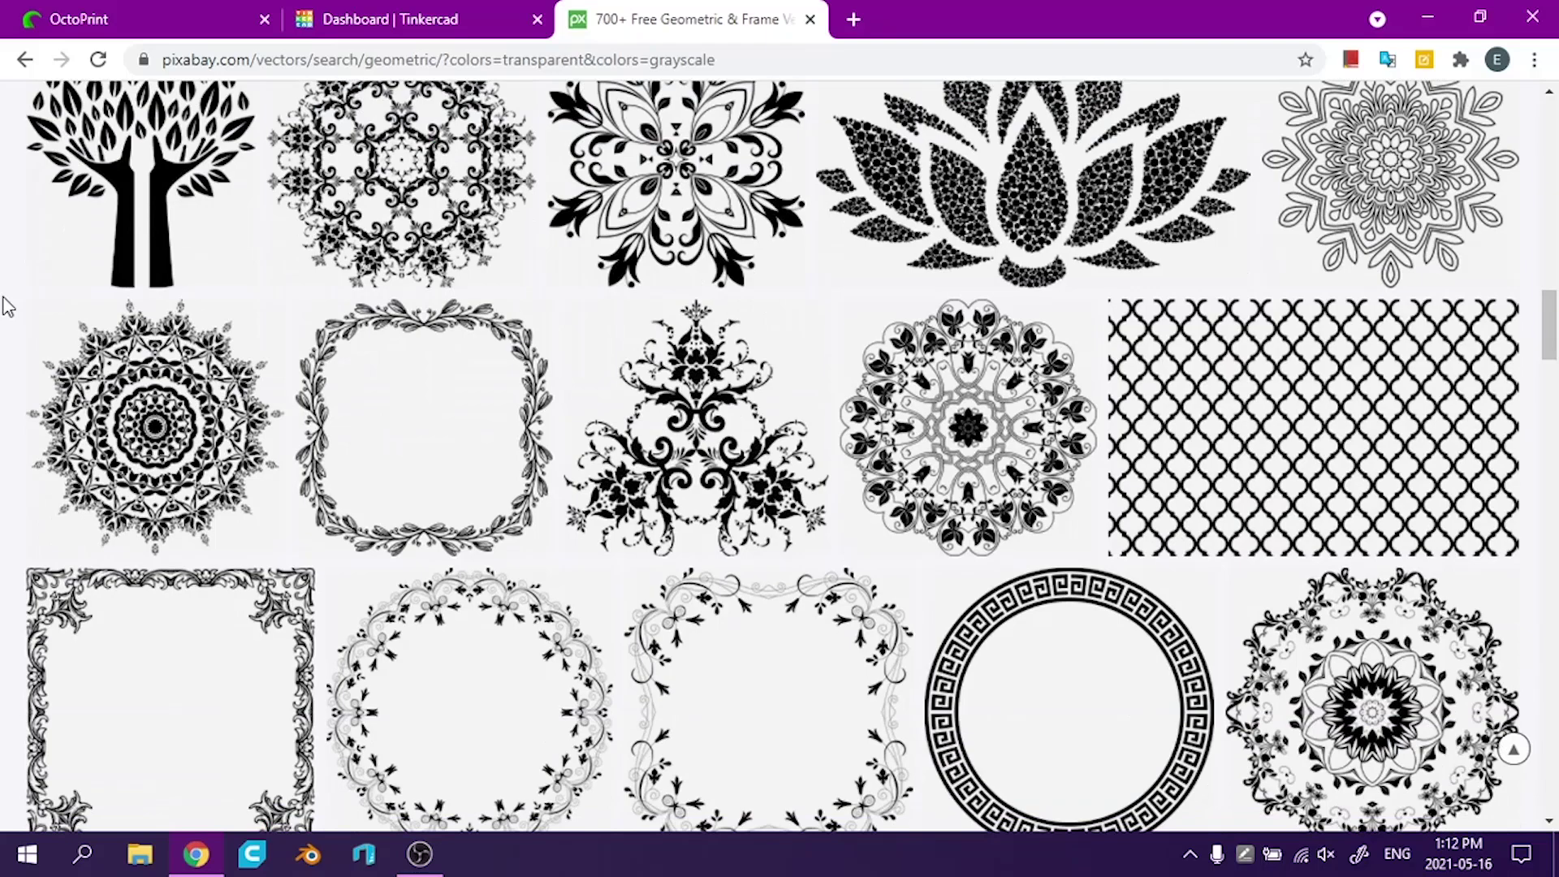
{"action": "scroll", "coordinate": [8, 306], "scroll_direction": "down", "scroll_amount": 8}
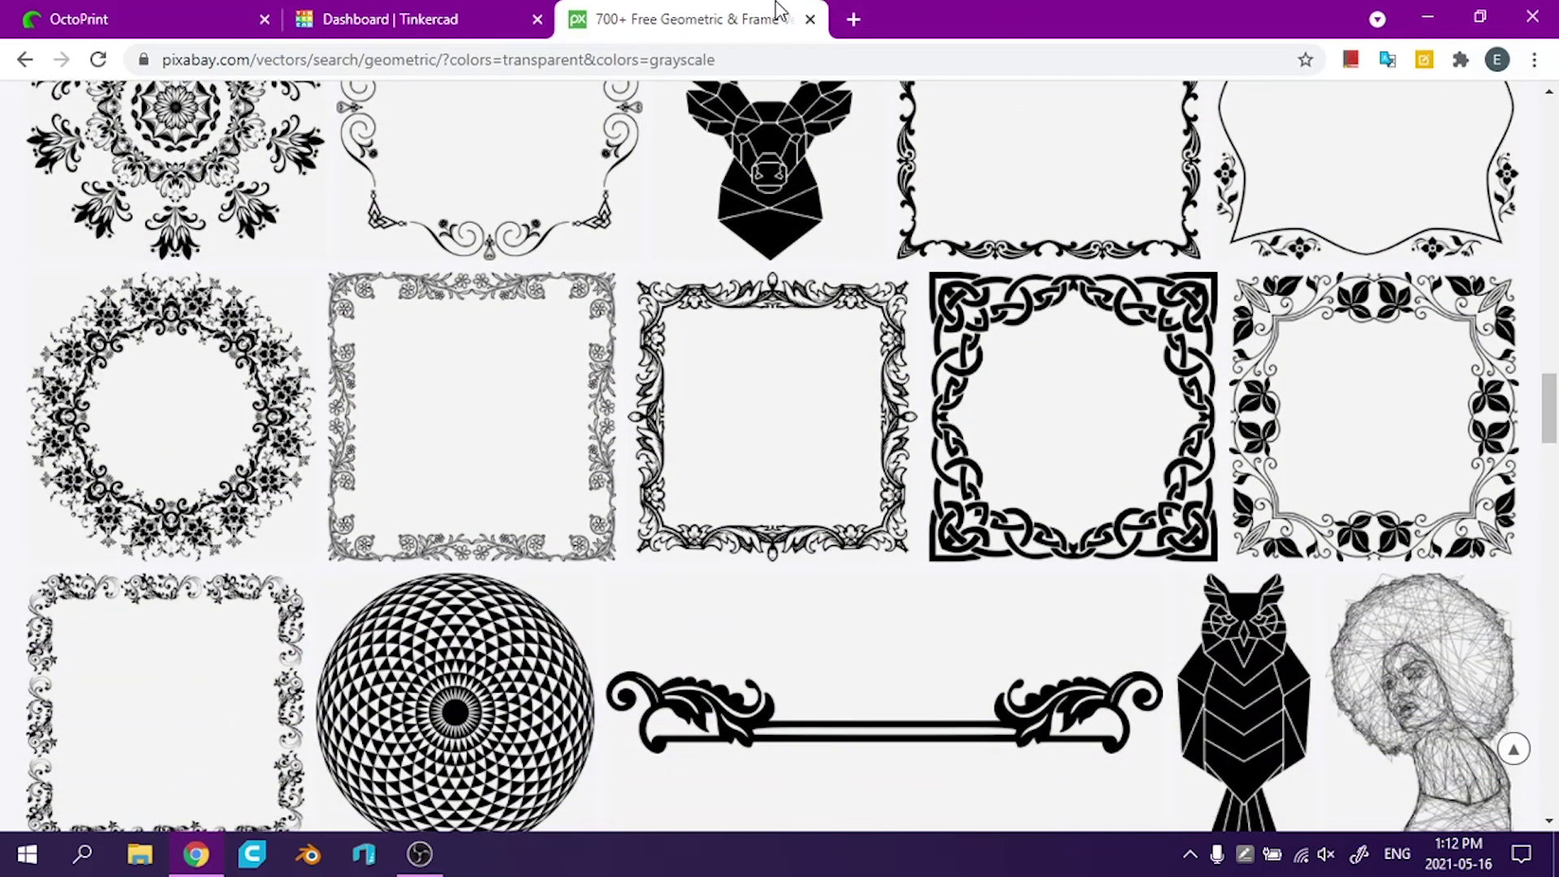
Close the Pixabay tab and create the new empty Tinkercad design 'Shiny Snicket'
{"action": "middle_click", "coordinate": [777, 10]}
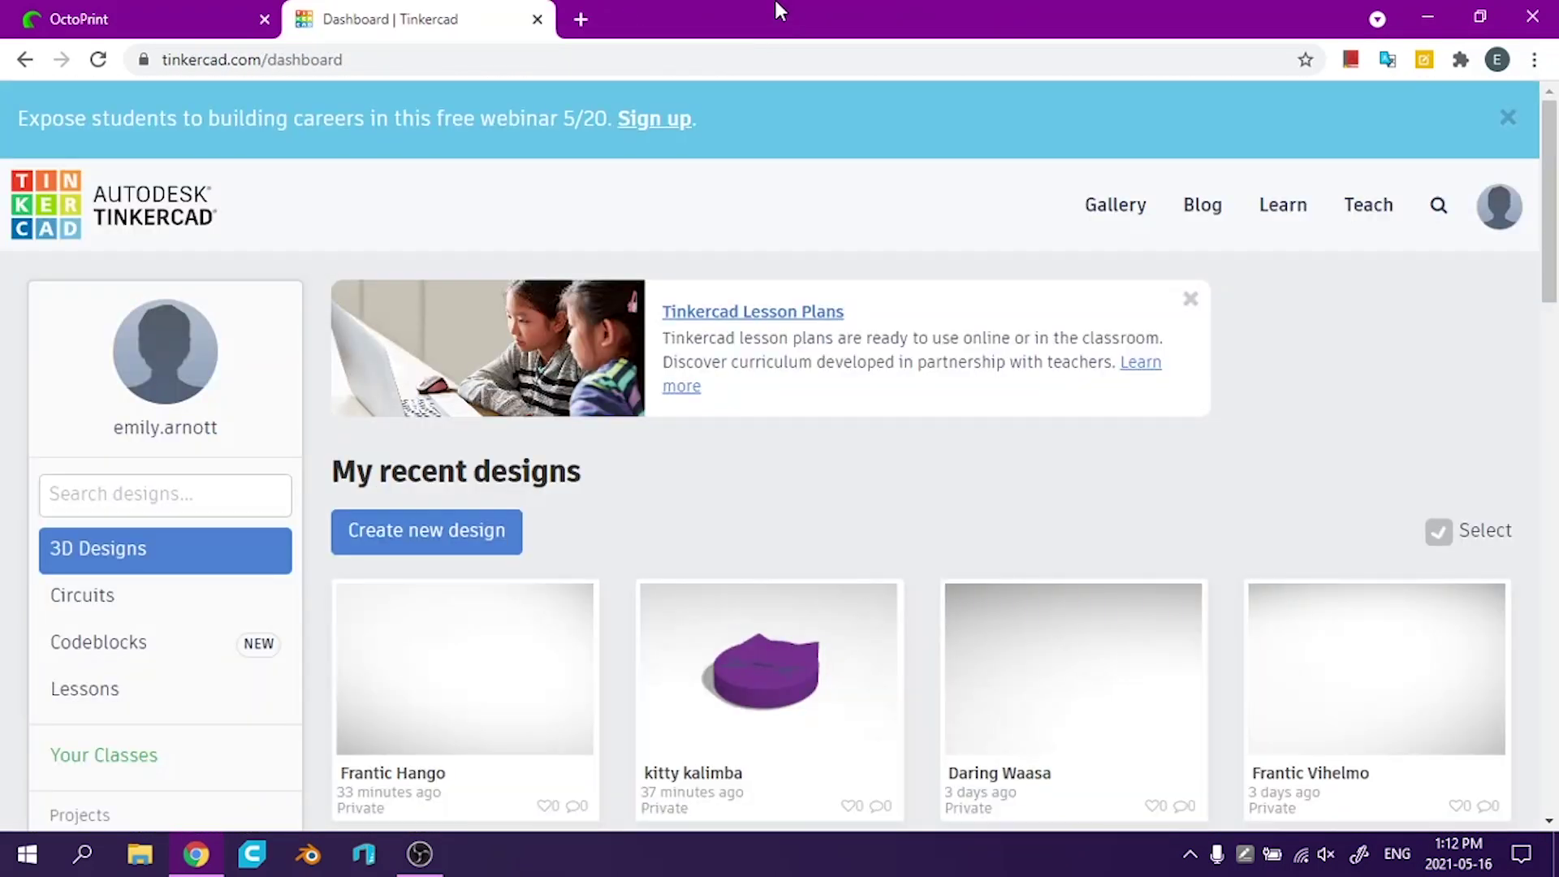
{"action": "left_click", "coordinate": [457, 539]}
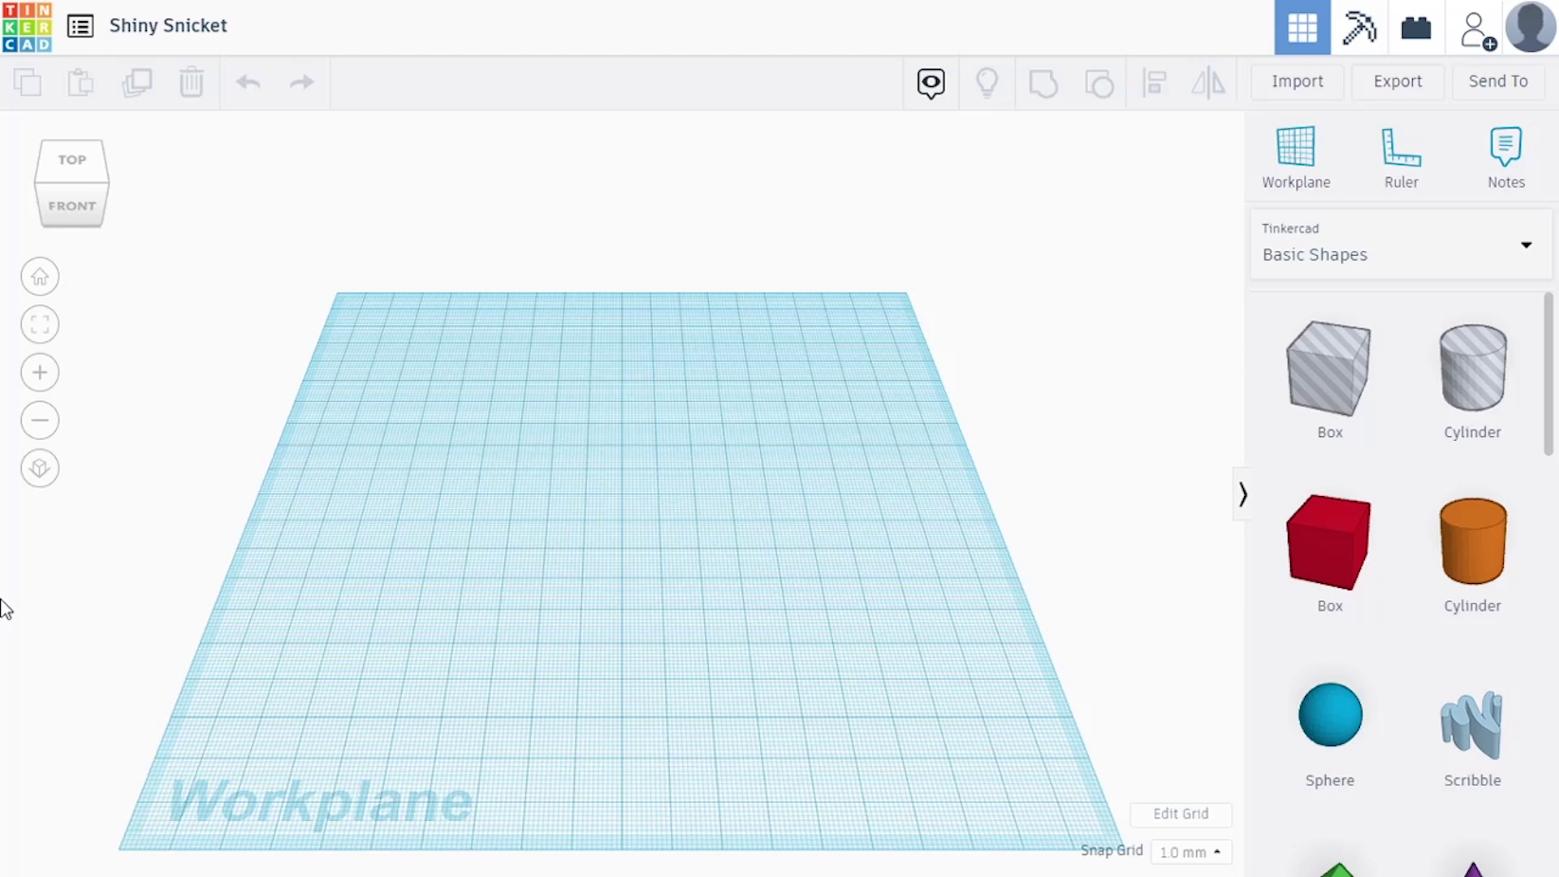
{"action": "left_click", "coordinate": [1298, 87]}
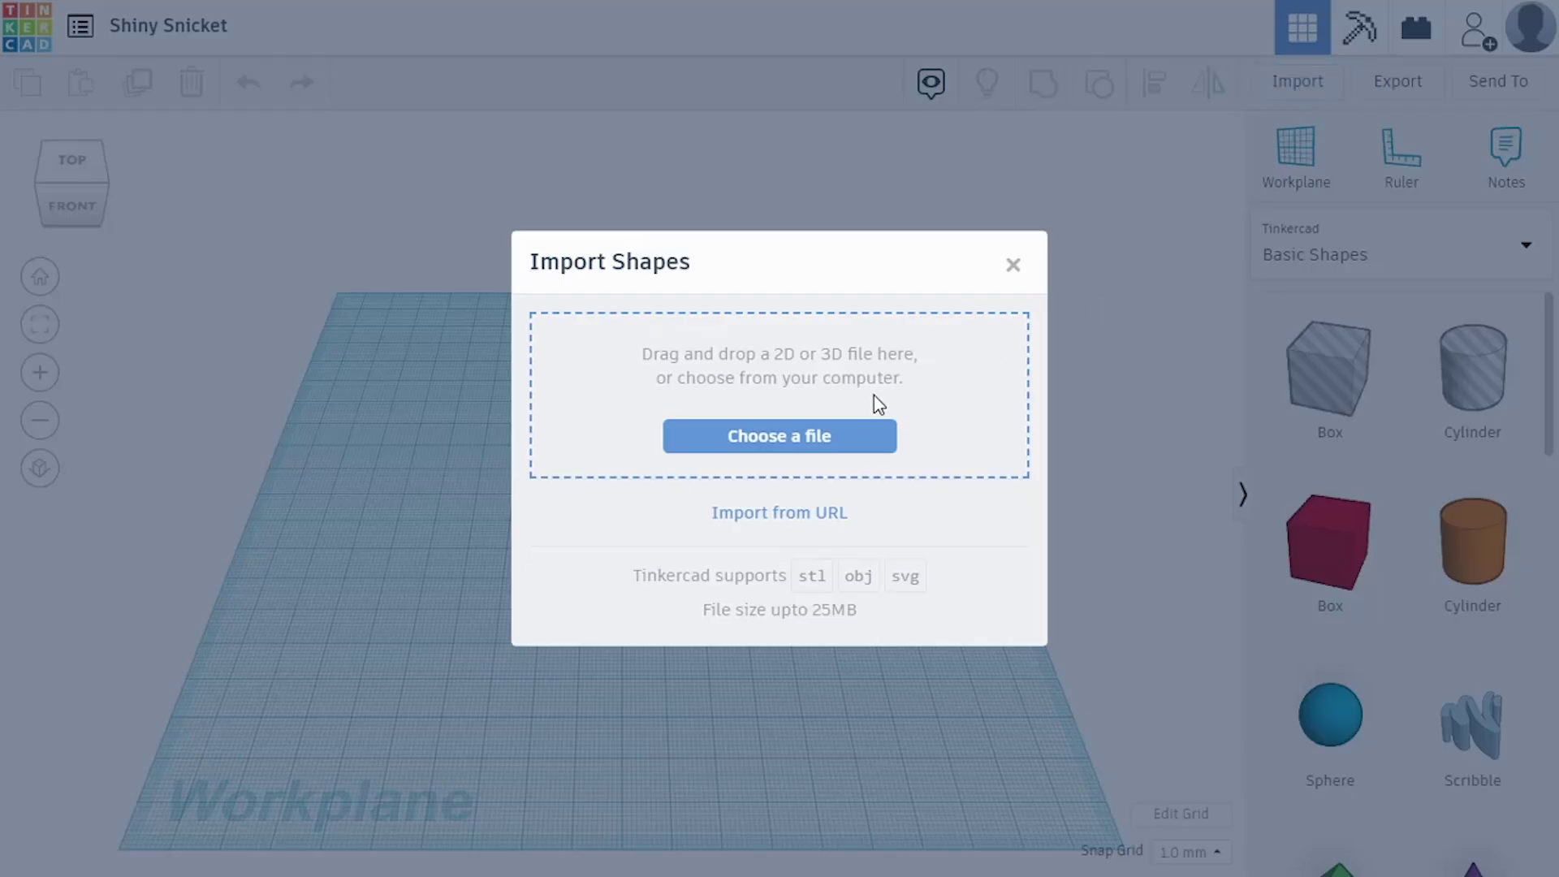
Import checkerboard-2858856.svg scaled to a 100 × 100 mm disc
{"action": "left_click", "coordinate": [832, 430]}
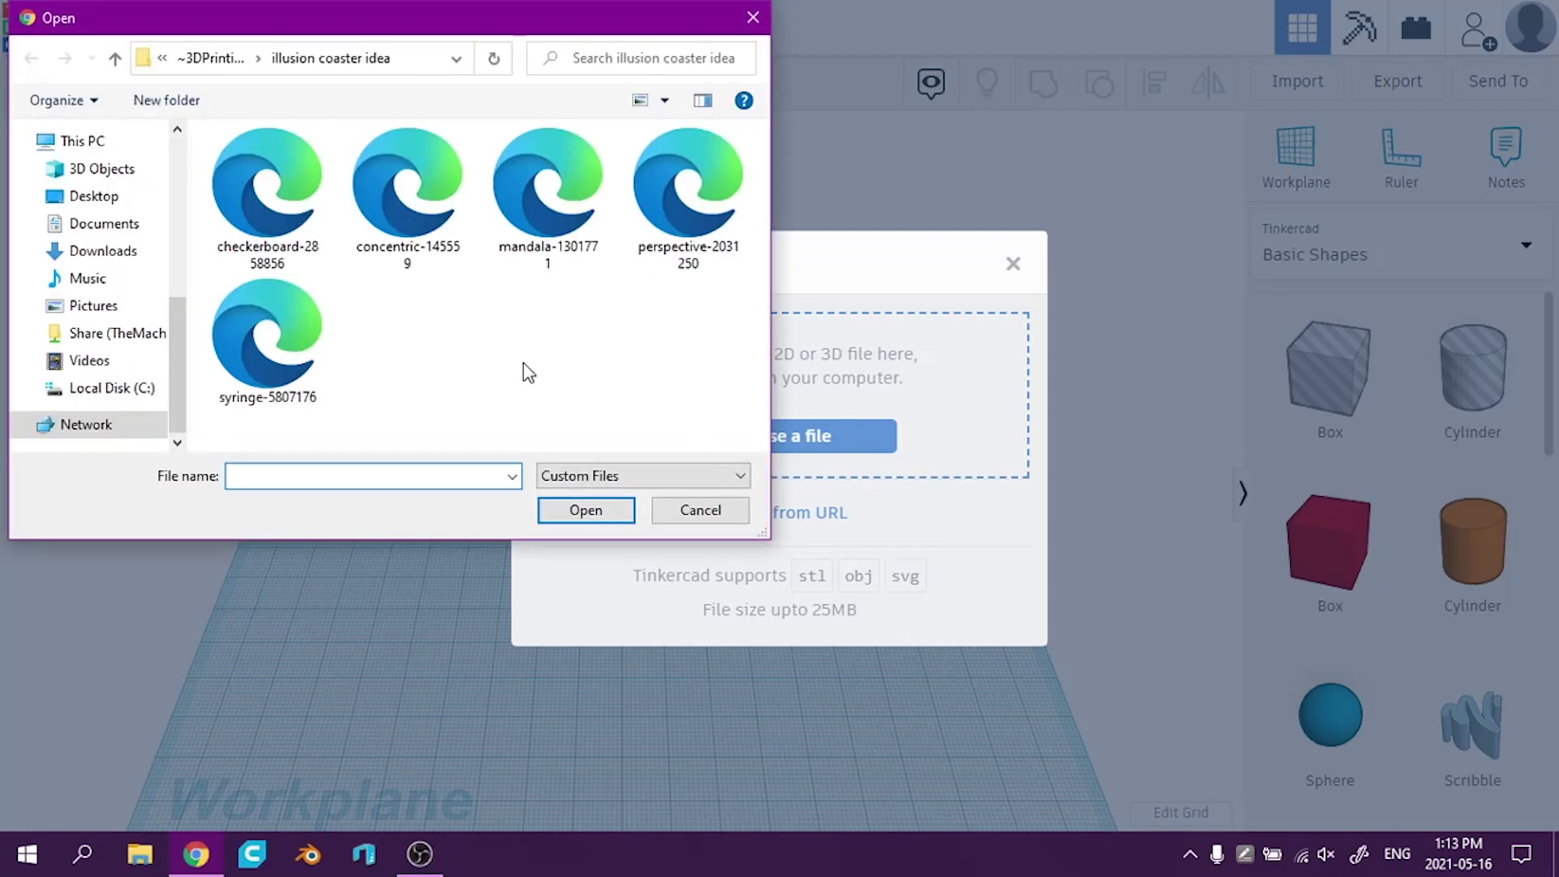
{"action": "double_click", "coordinate": [267, 172]}
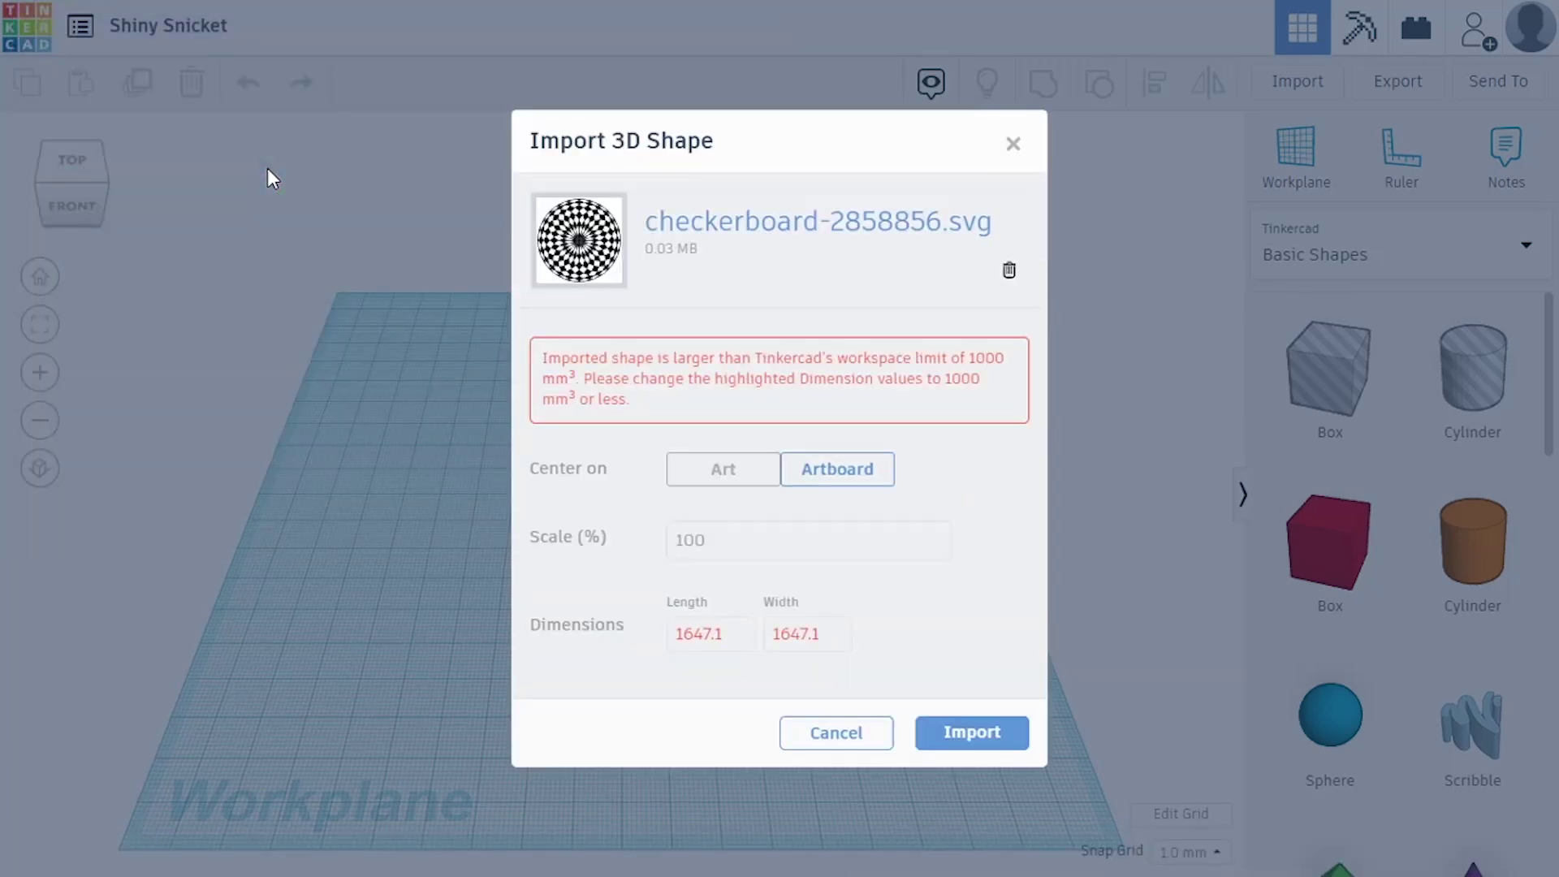
{"action": "double_click", "coordinate": [844, 633]}
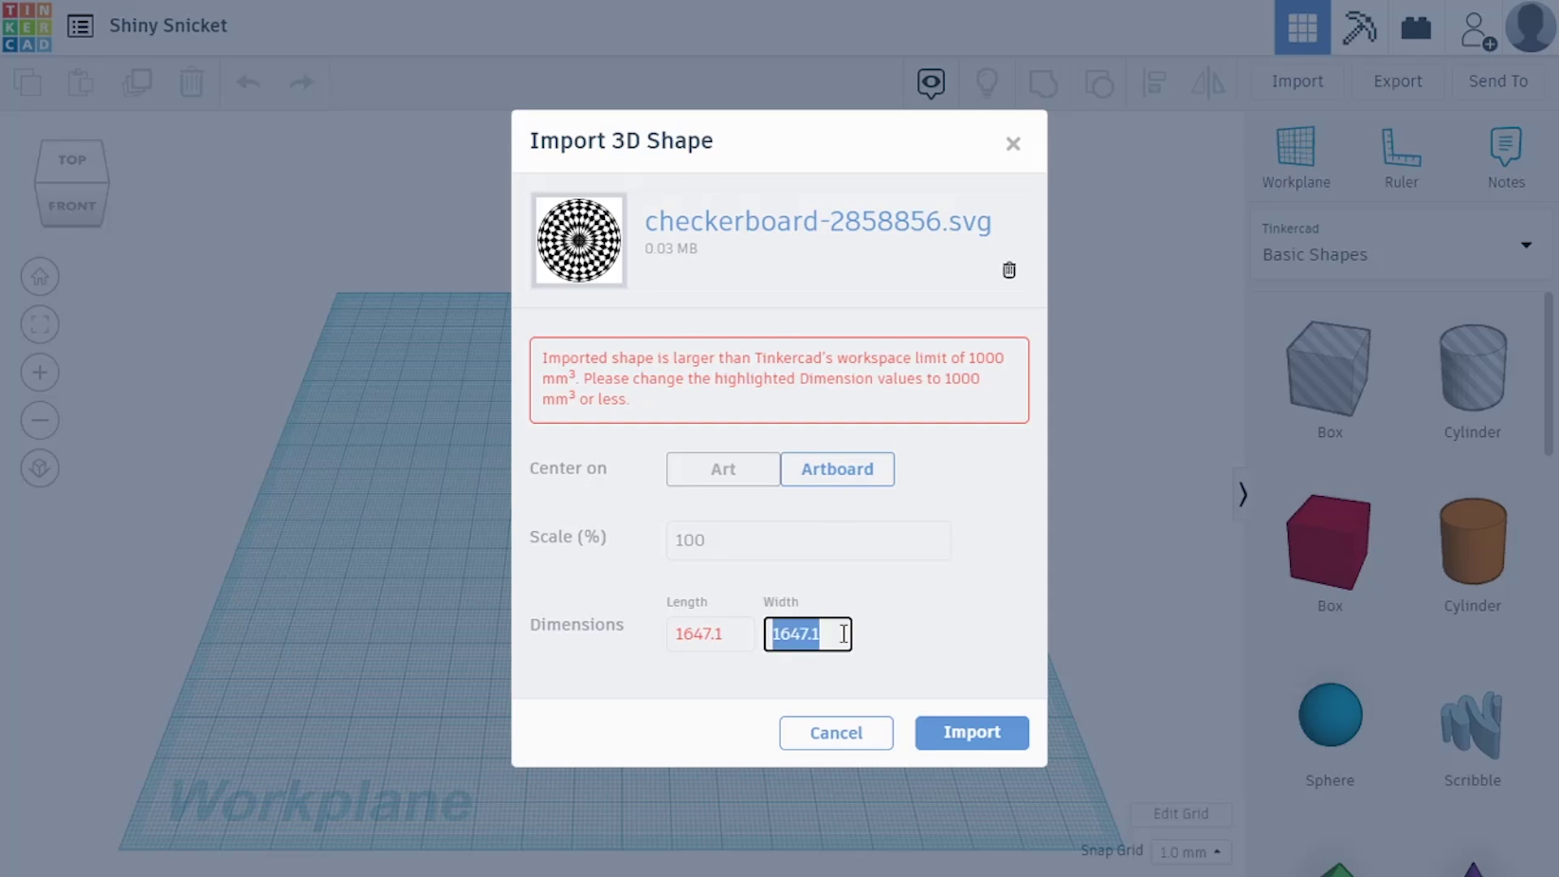
{"action": "type", "text": "100"}
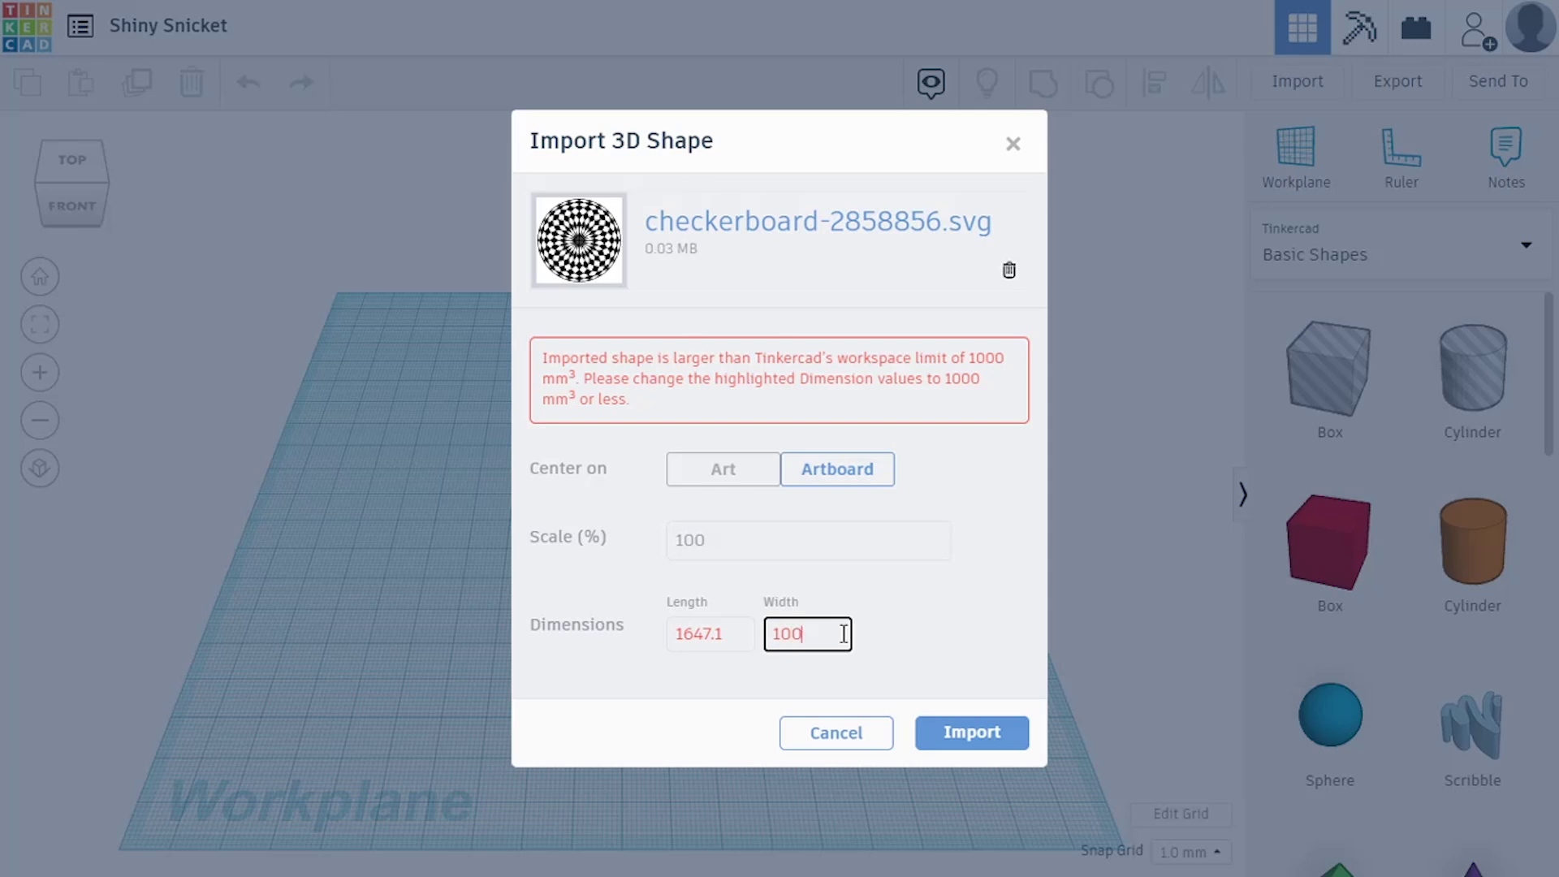
{"action": "left_click", "coordinate": [973, 572]}
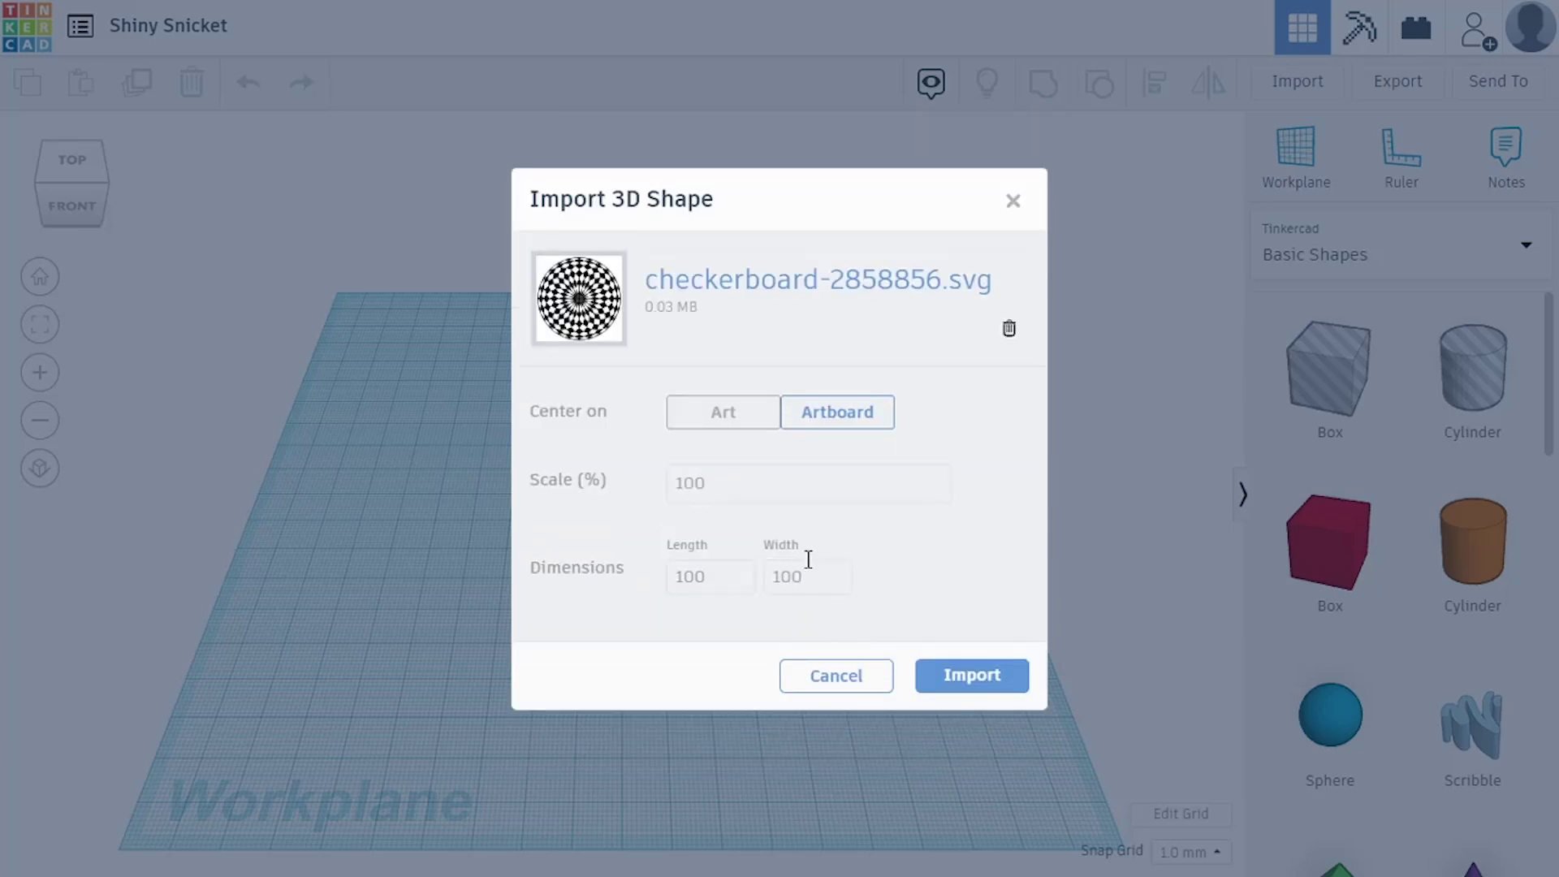
{"action": "left_click", "coordinate": [990, 678]}
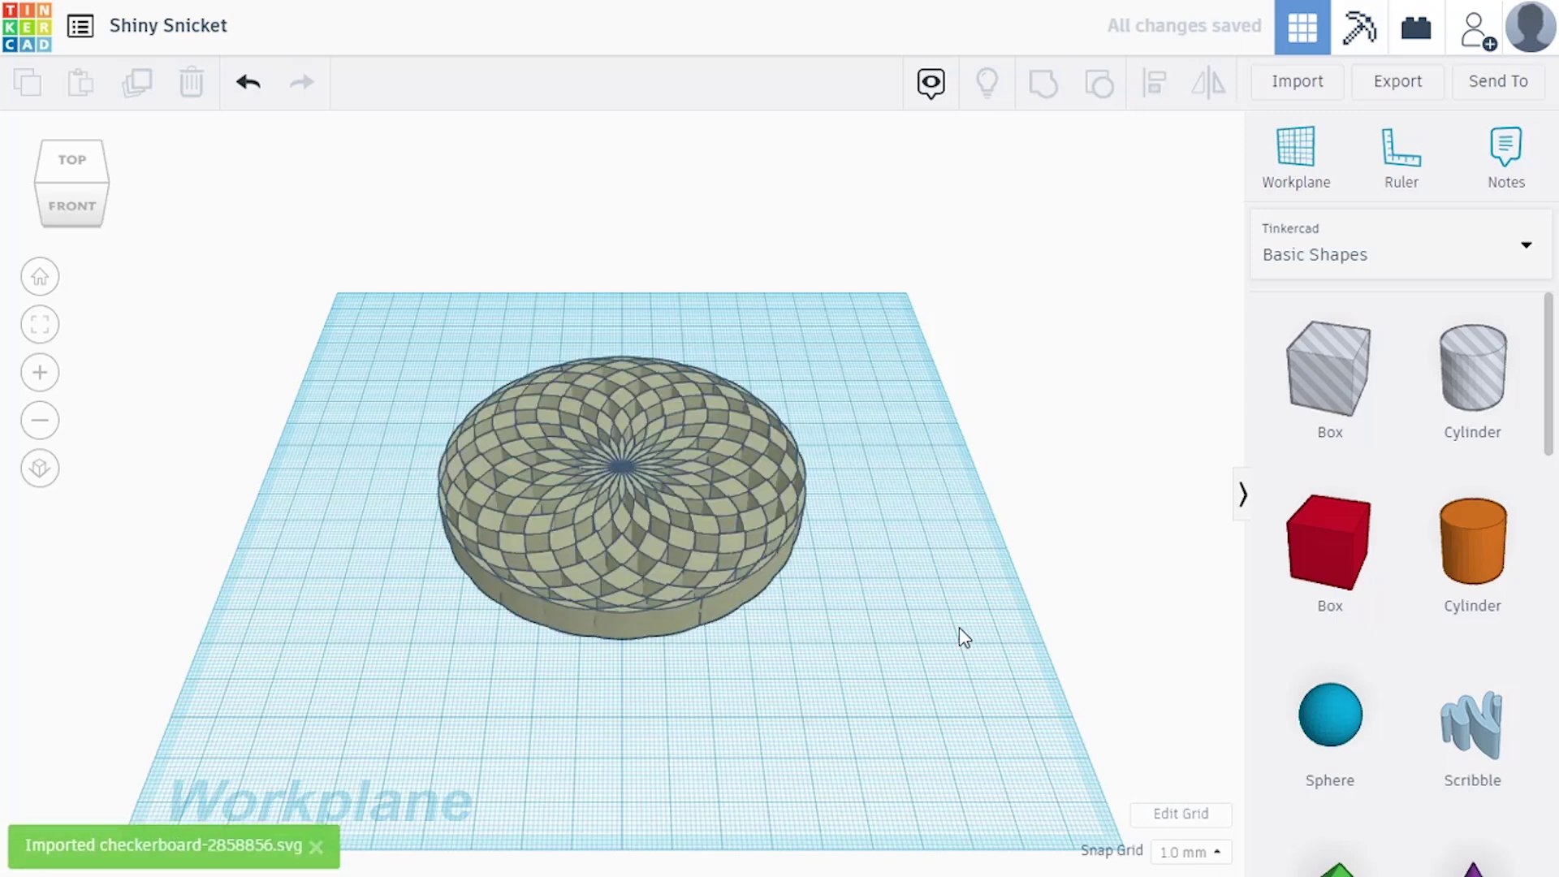
{"action": "right_click_drag", "start_coordinate": [932, 620], "coordinate": [908, 755]}
{"action": "scroll", "coordinate": [715, 520], "scroll_direction": "up", "scroll_amount": 10}
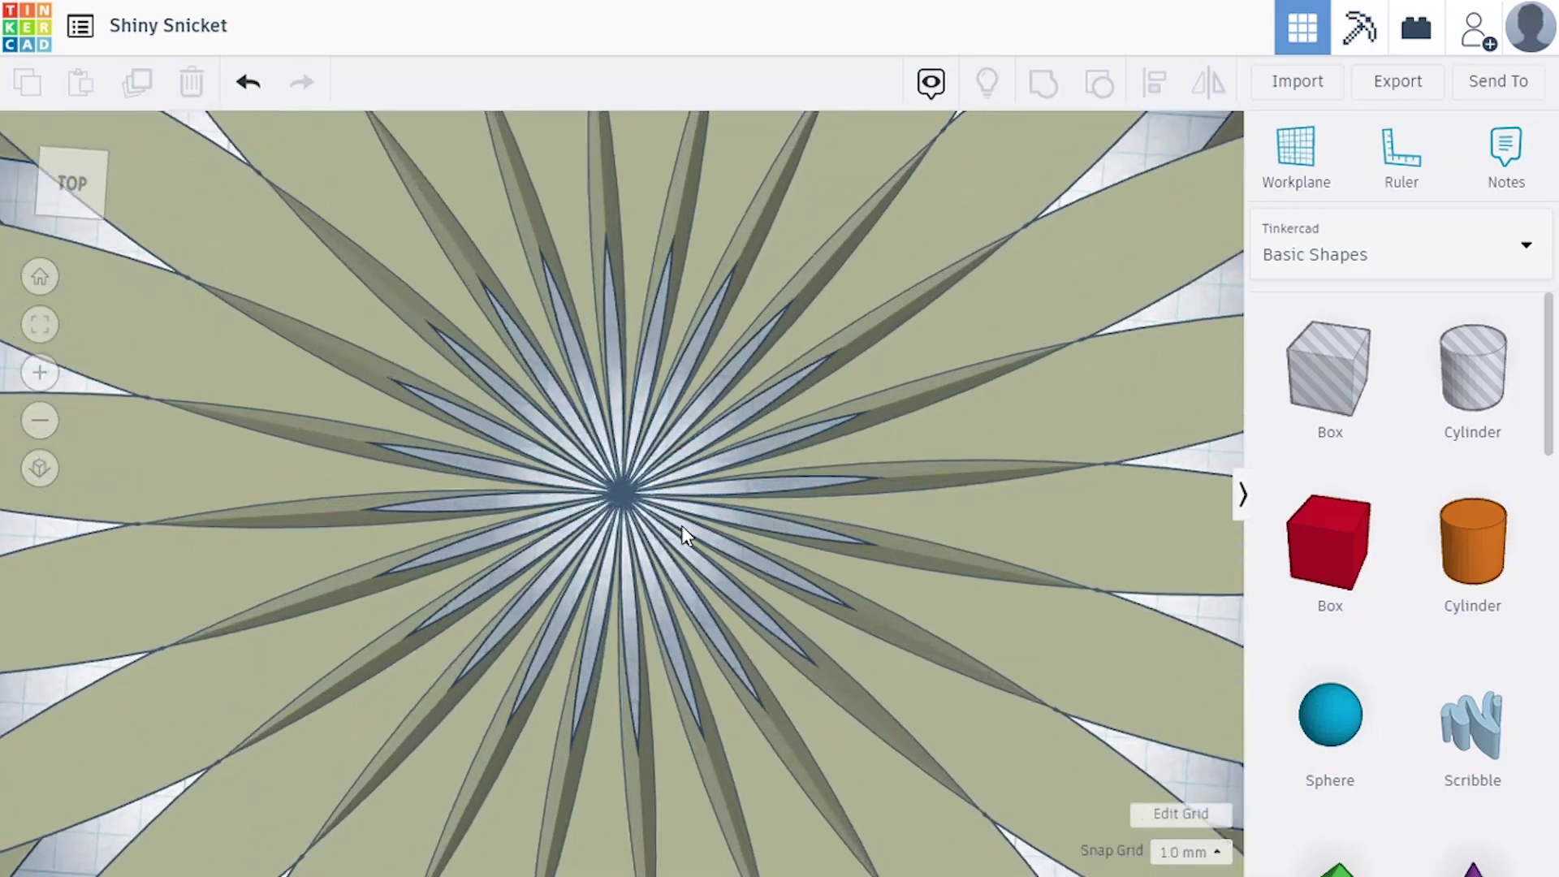
{"action": "scroll", "coordinate": [684, 528], "scroll_direction": "up", "scroll_amount": 3}
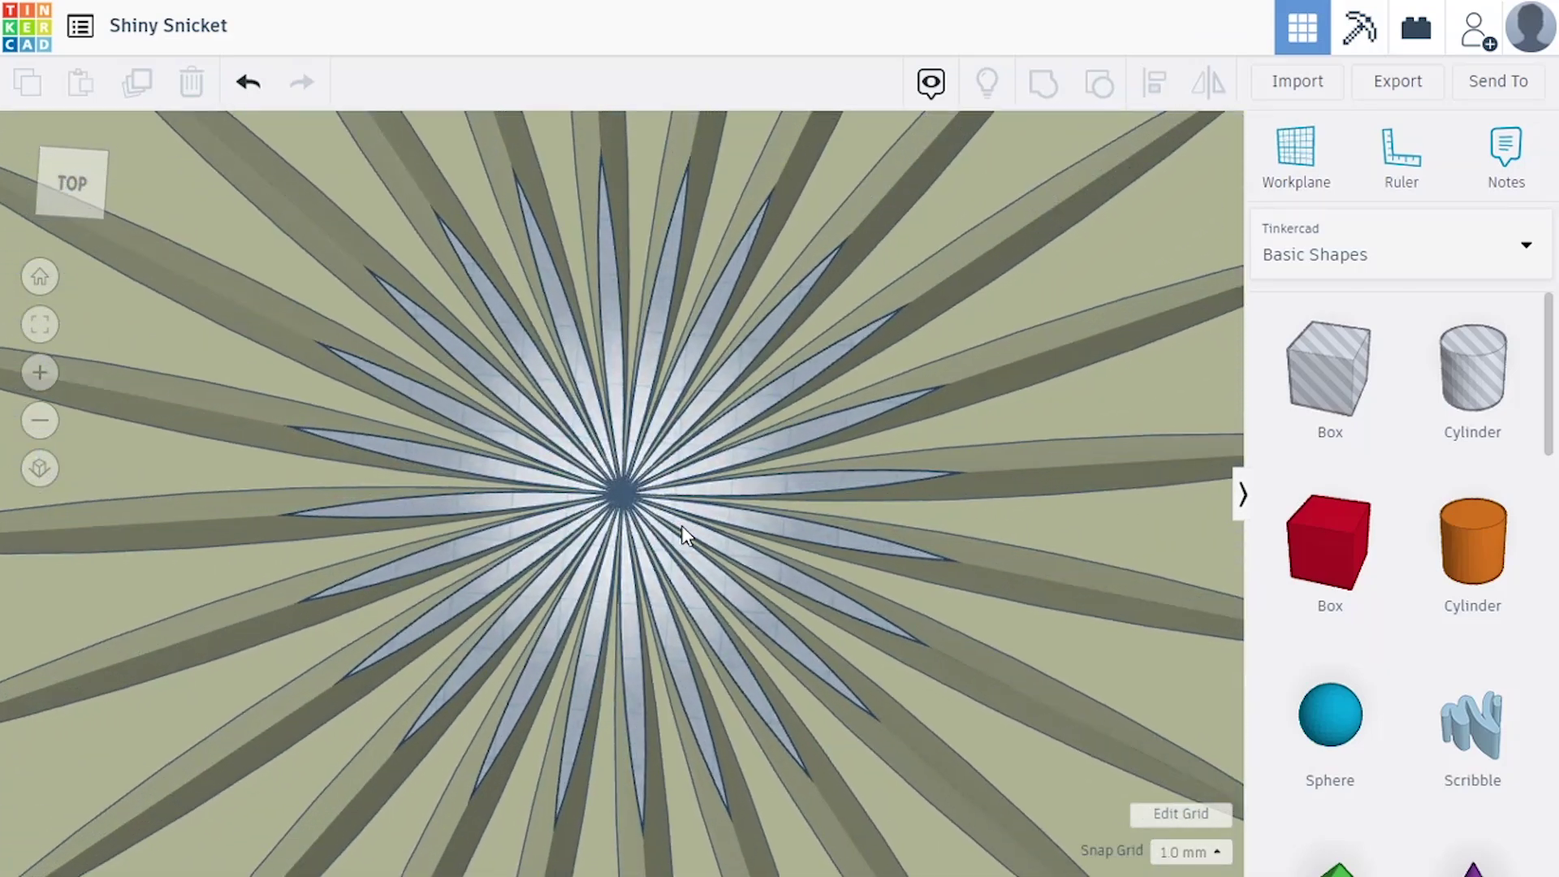
{"action": "scroll", "coordinate": [689, 511], "scroll_direction": "down", "scroll_amount": 5}
{"action": "scroll", "coordinate": [686, 503], "scroll_direction": "down", "scroll_amount": 8}
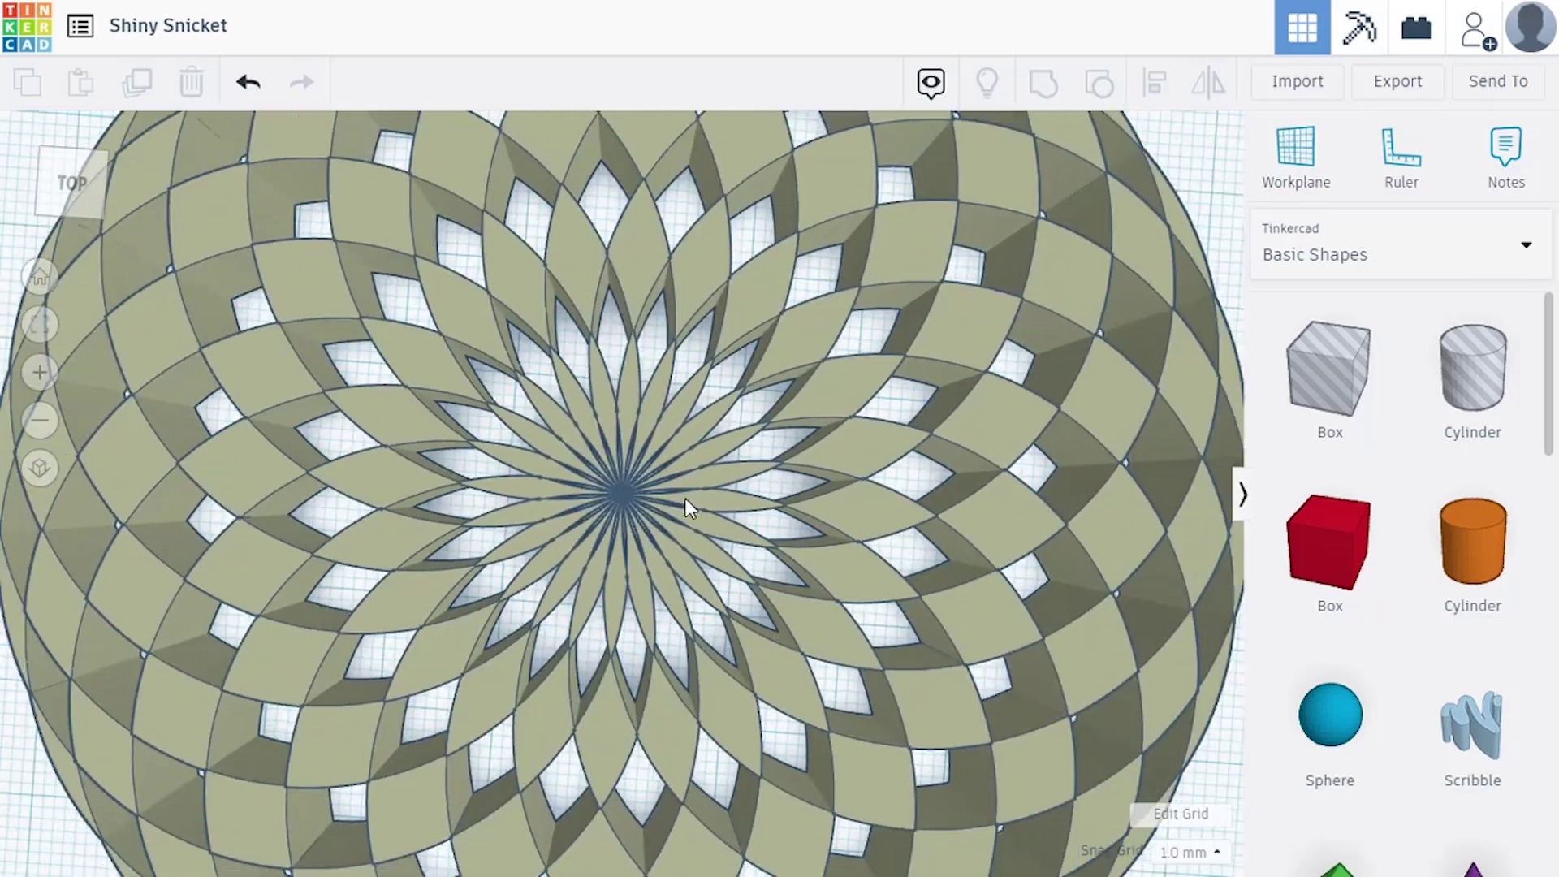
{"action": "scroll", "coordinate": [698, 509], "scroll_direction": "down", "scroll_amount": 5}
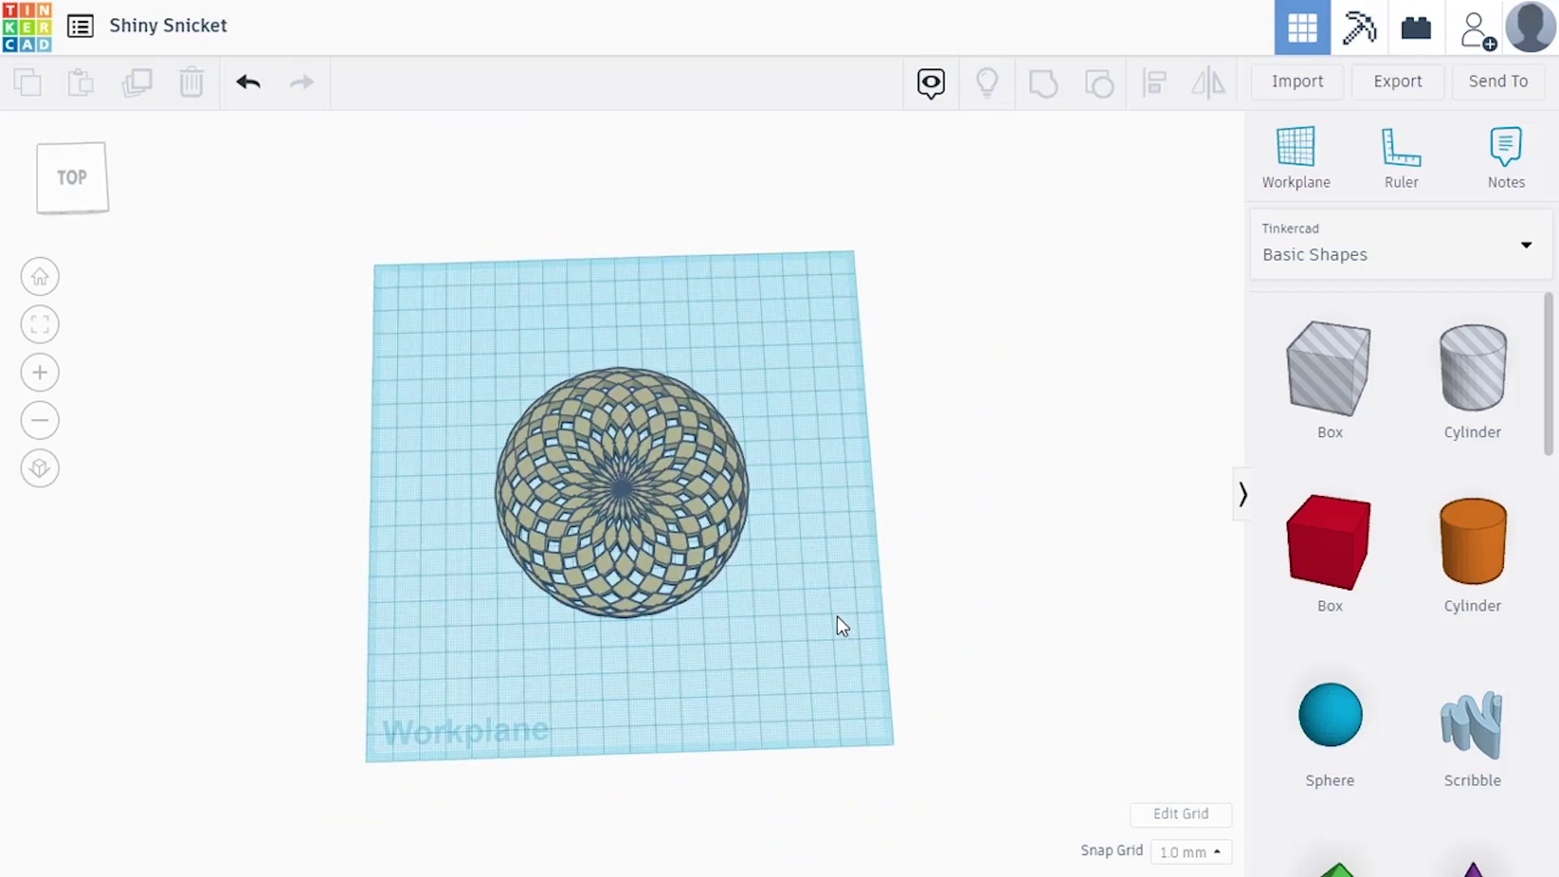
{"action": "scroll", "coordinate": [794, 609], "scroll_direction": "up", "scroll_amount": 5}
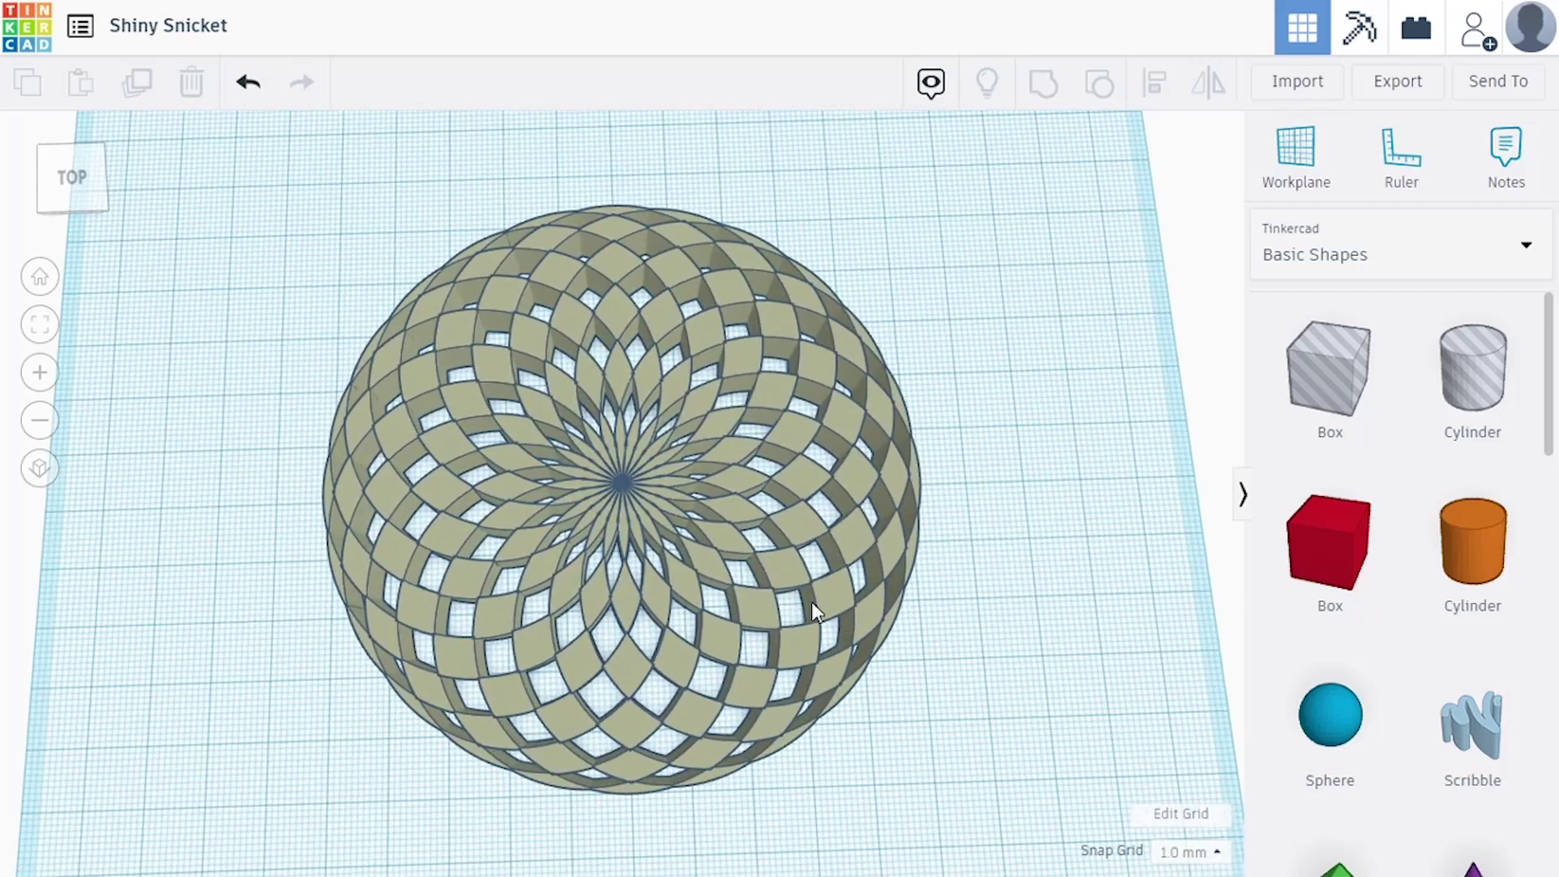
{"action": "right_click_drag", "start_coordinate": [963, 714], "coordinate": [998, 658]}
Thin the checkerboard disc to 3.00 mm high and view it from the top
{"action": "left_click", "coordinate": [672, 497]}
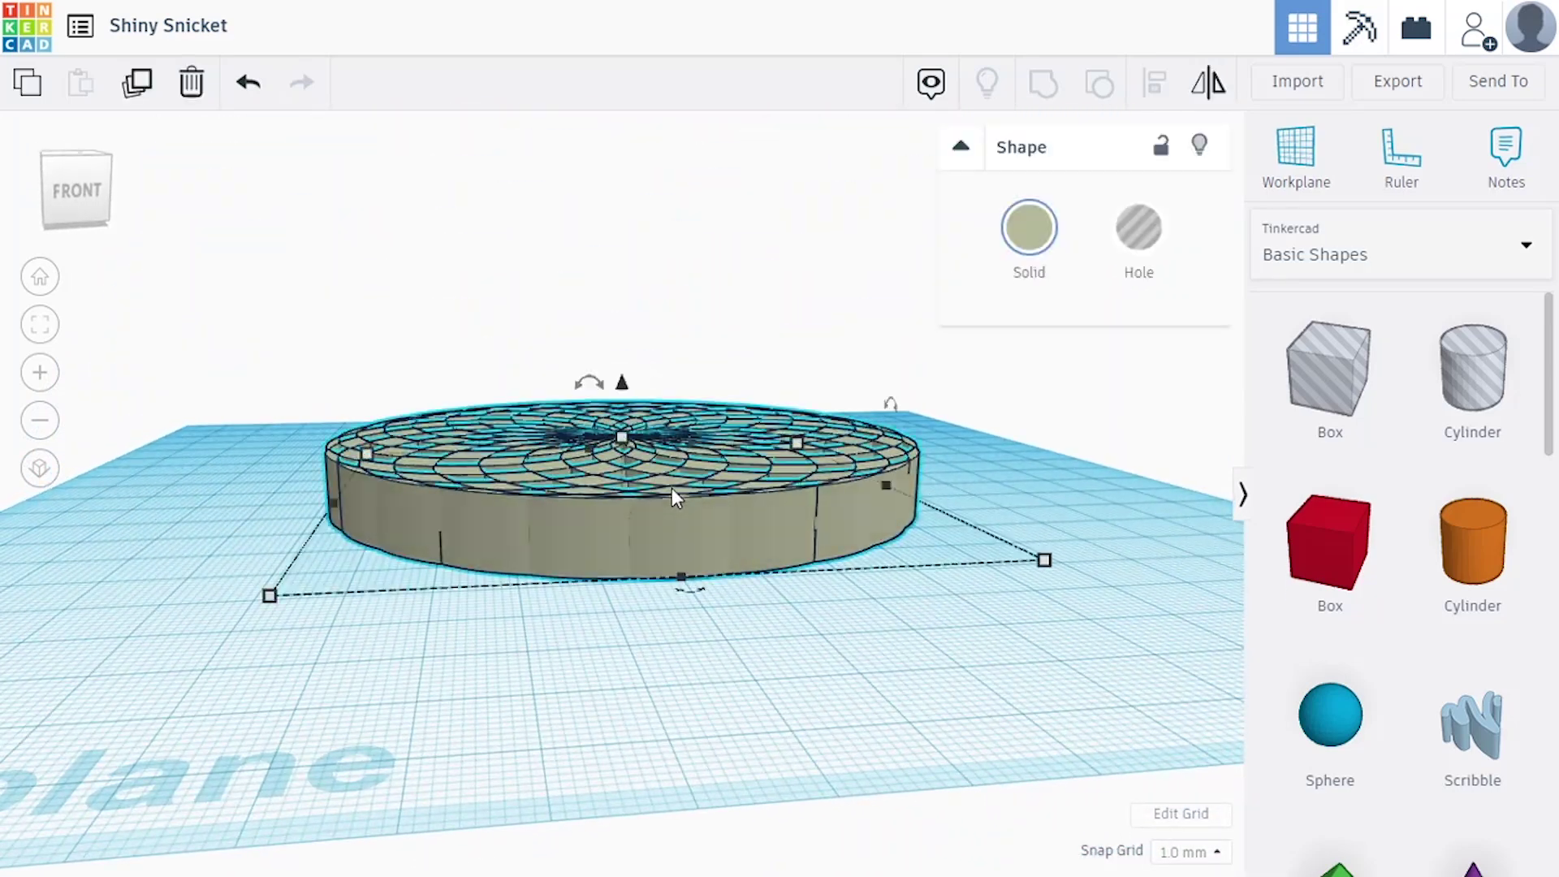
{"action": "mouse_move", "coordinate": [631, 439]}
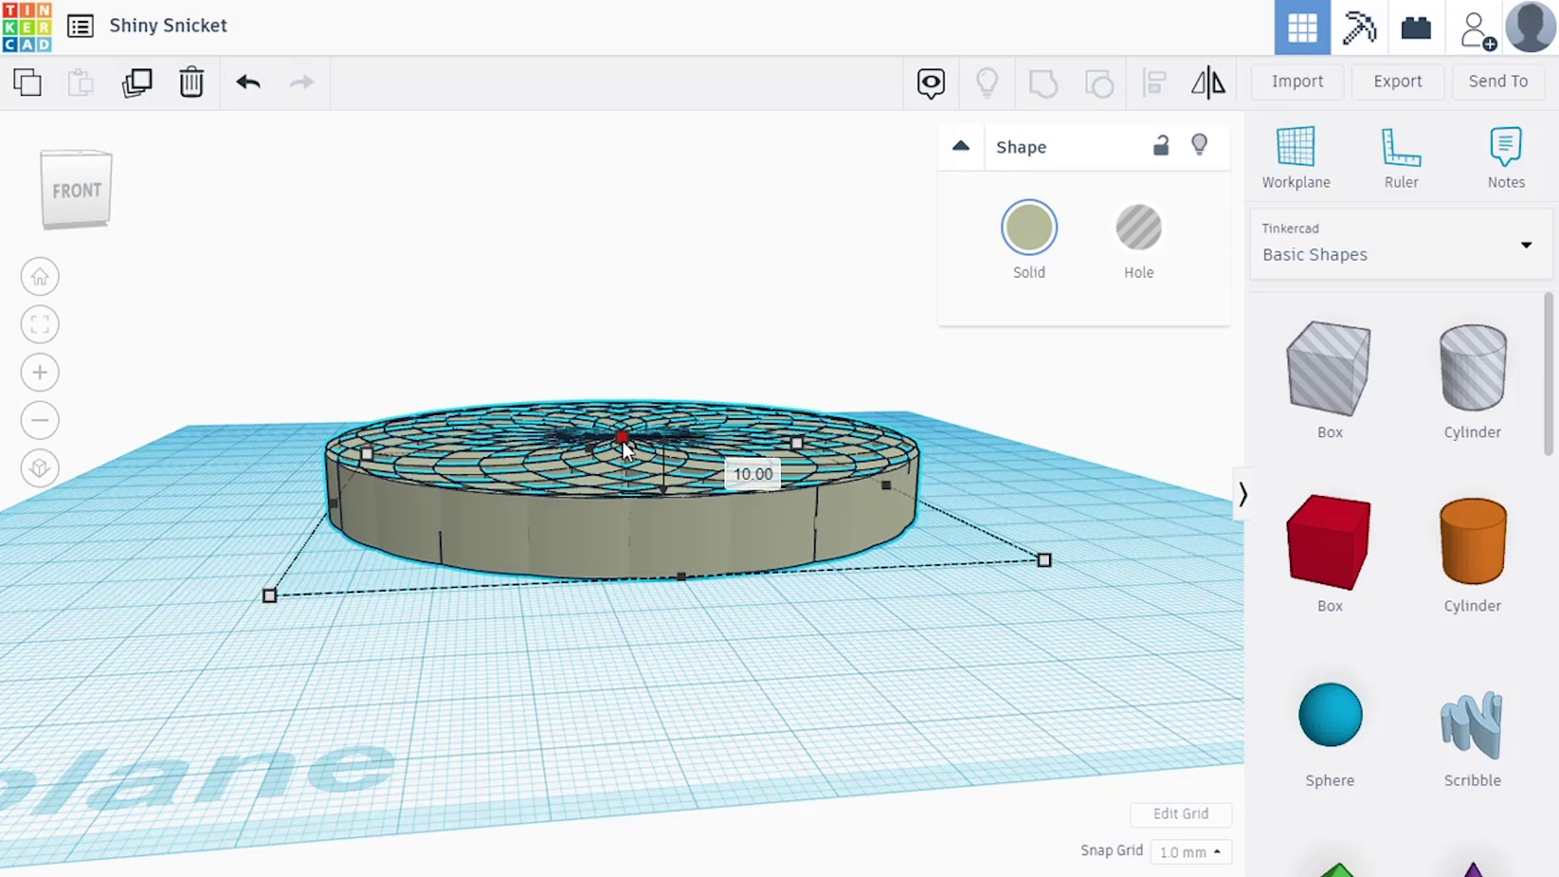
{"action": "left_click_drag", "start_coordinate": [622, 440], "coordinate": [626, 475]}
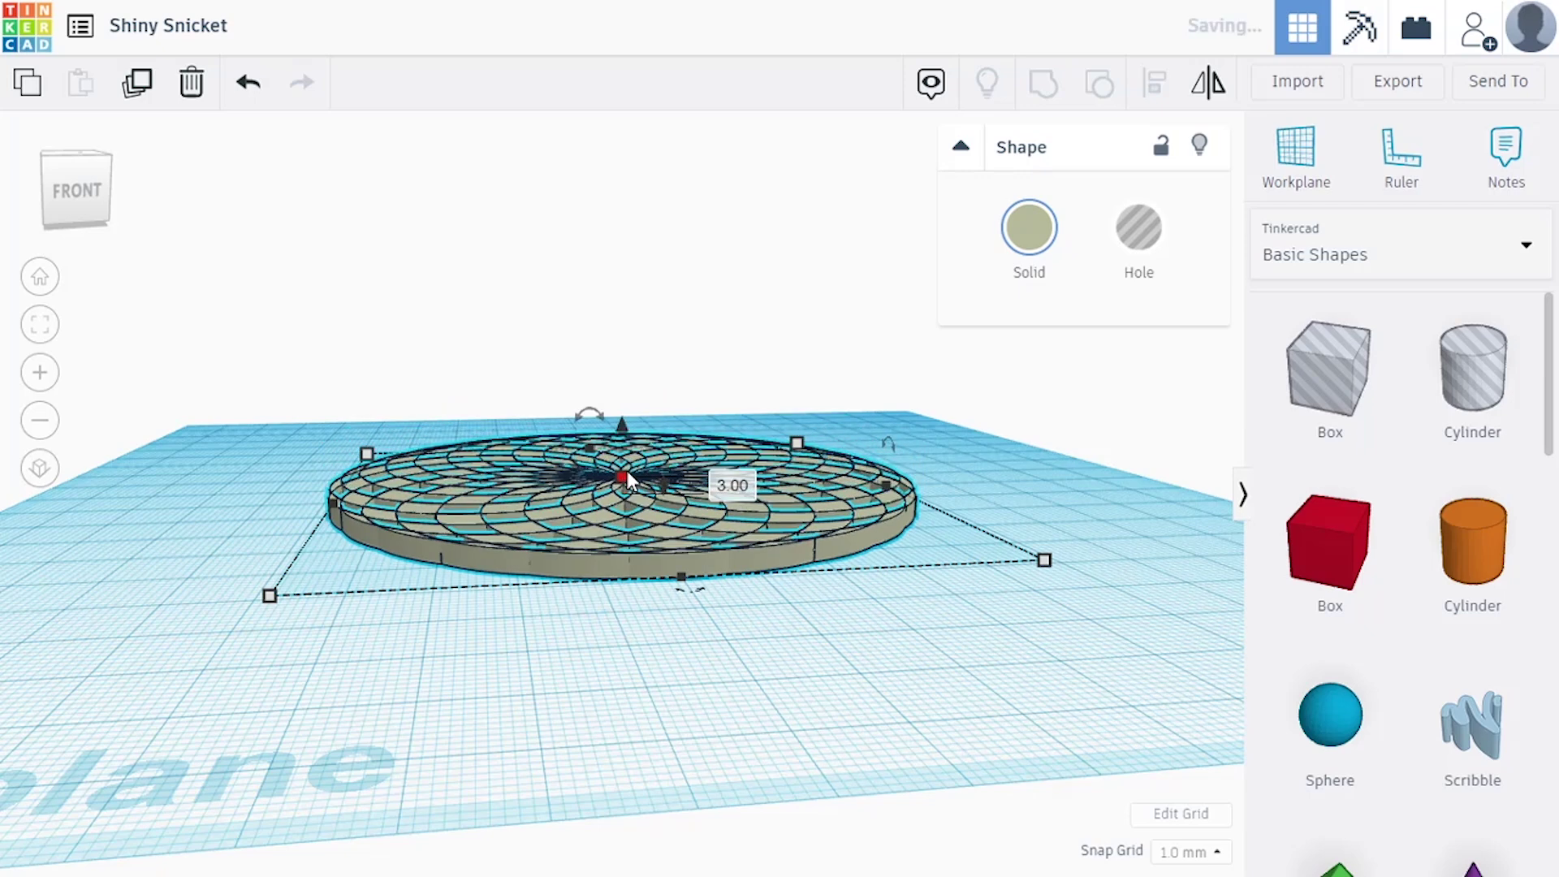
{"action": "right_click_drag", "start_coordinate": [989, 441], "coordinate": [971, 612]}
{"action": "left_click", "coordinate": [975, 613]}
{"action": "scroll", "coordinate": [975, 613], "scroll_direction": "down", "scroll_amount": 2}
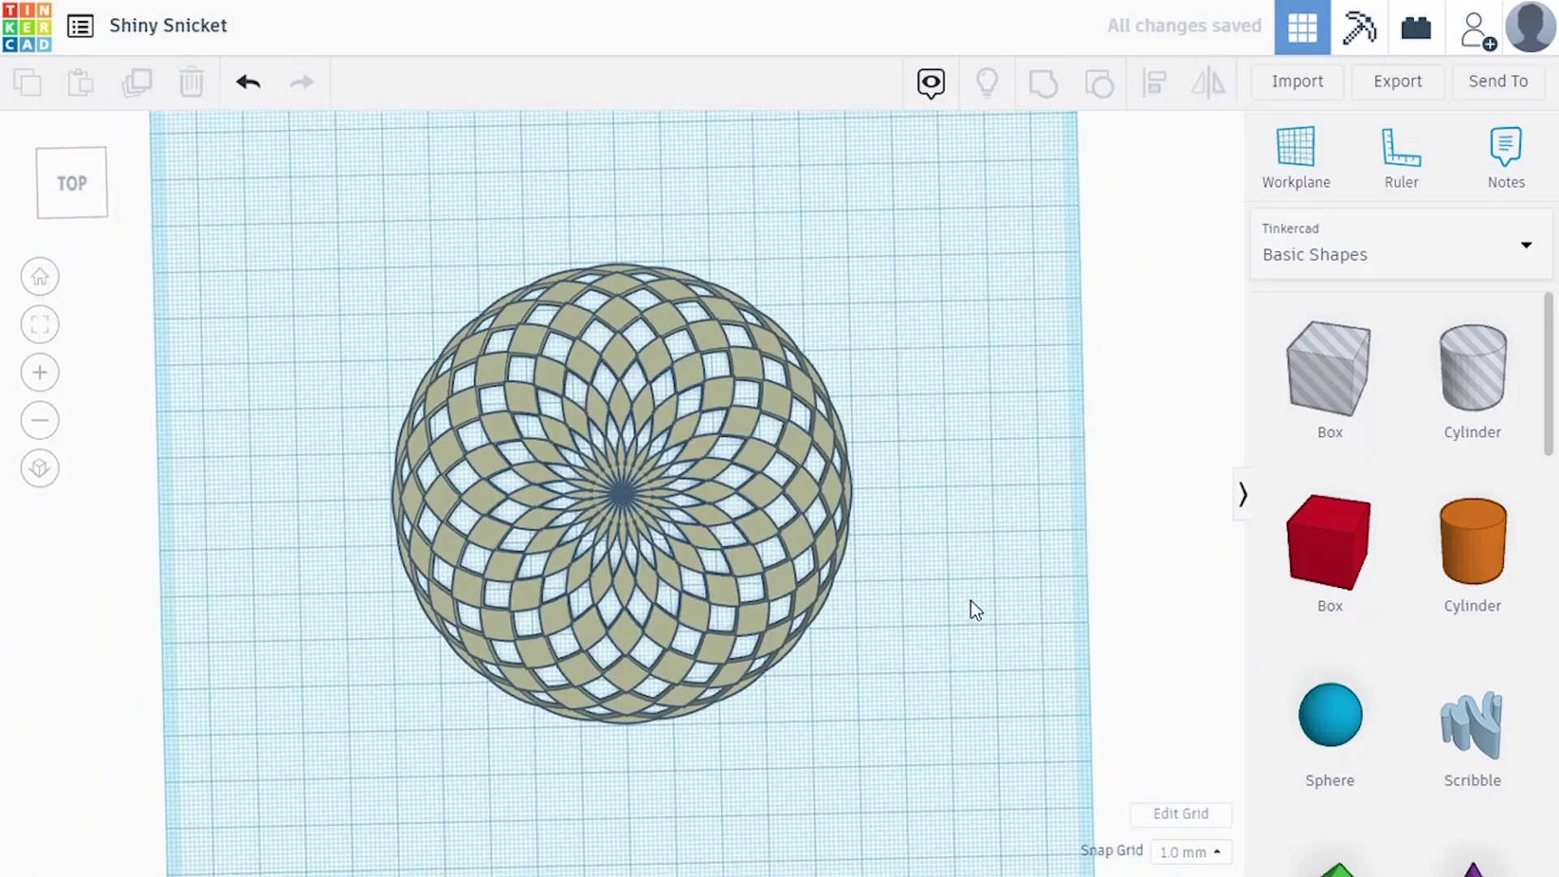
Export the design as 'checkerboard coaster.stl' and open the downloaded file
{"action": "left_click", "coordinate": [1396, 95]}
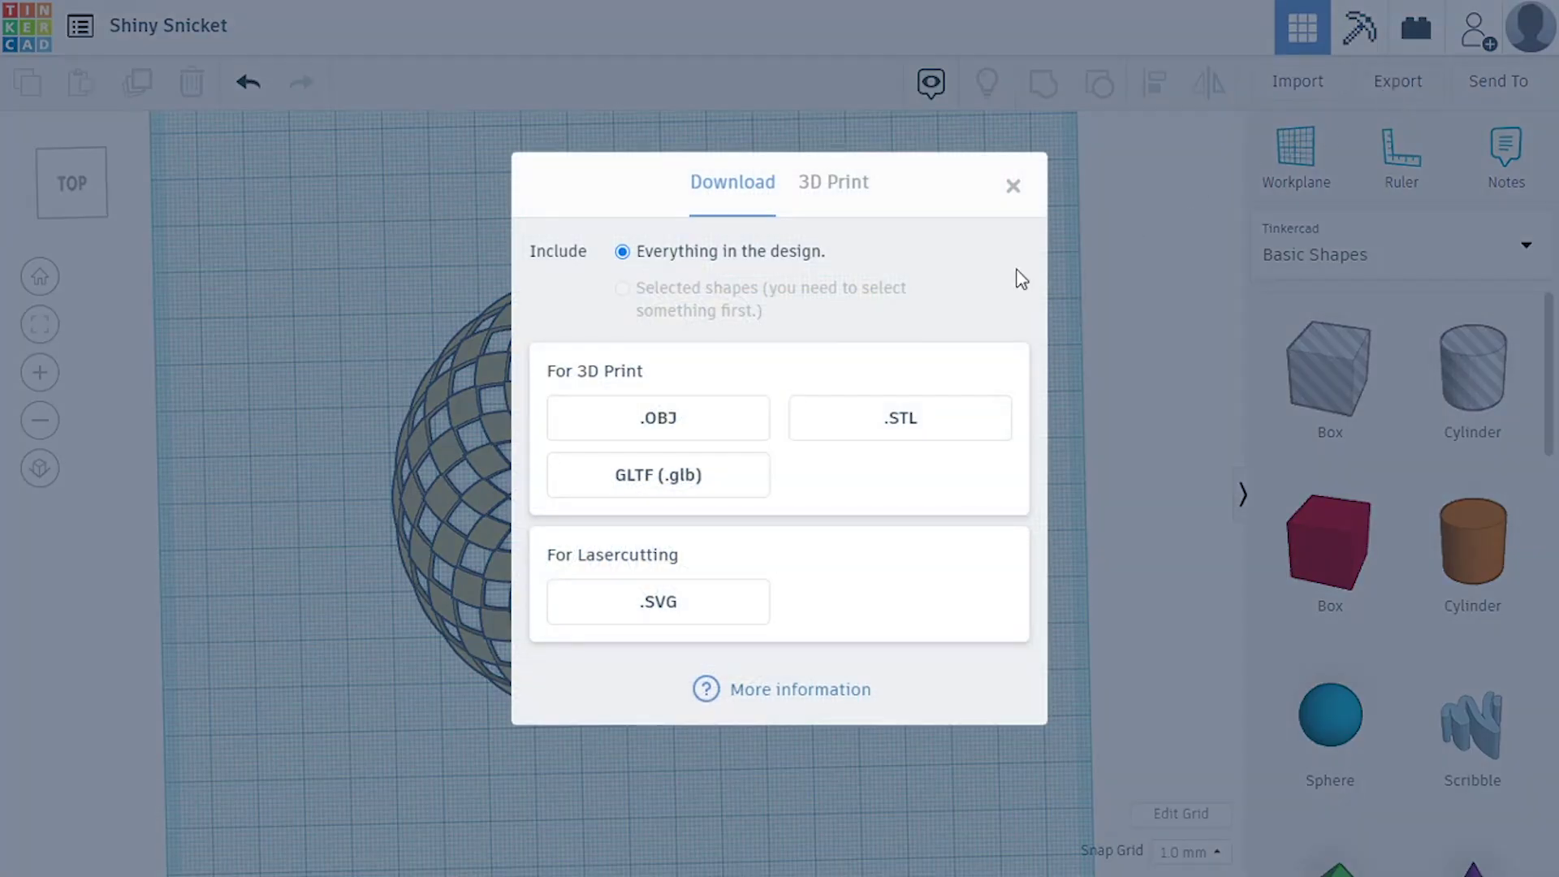
{"action": "left_click", "coordinate": [907, 430]}
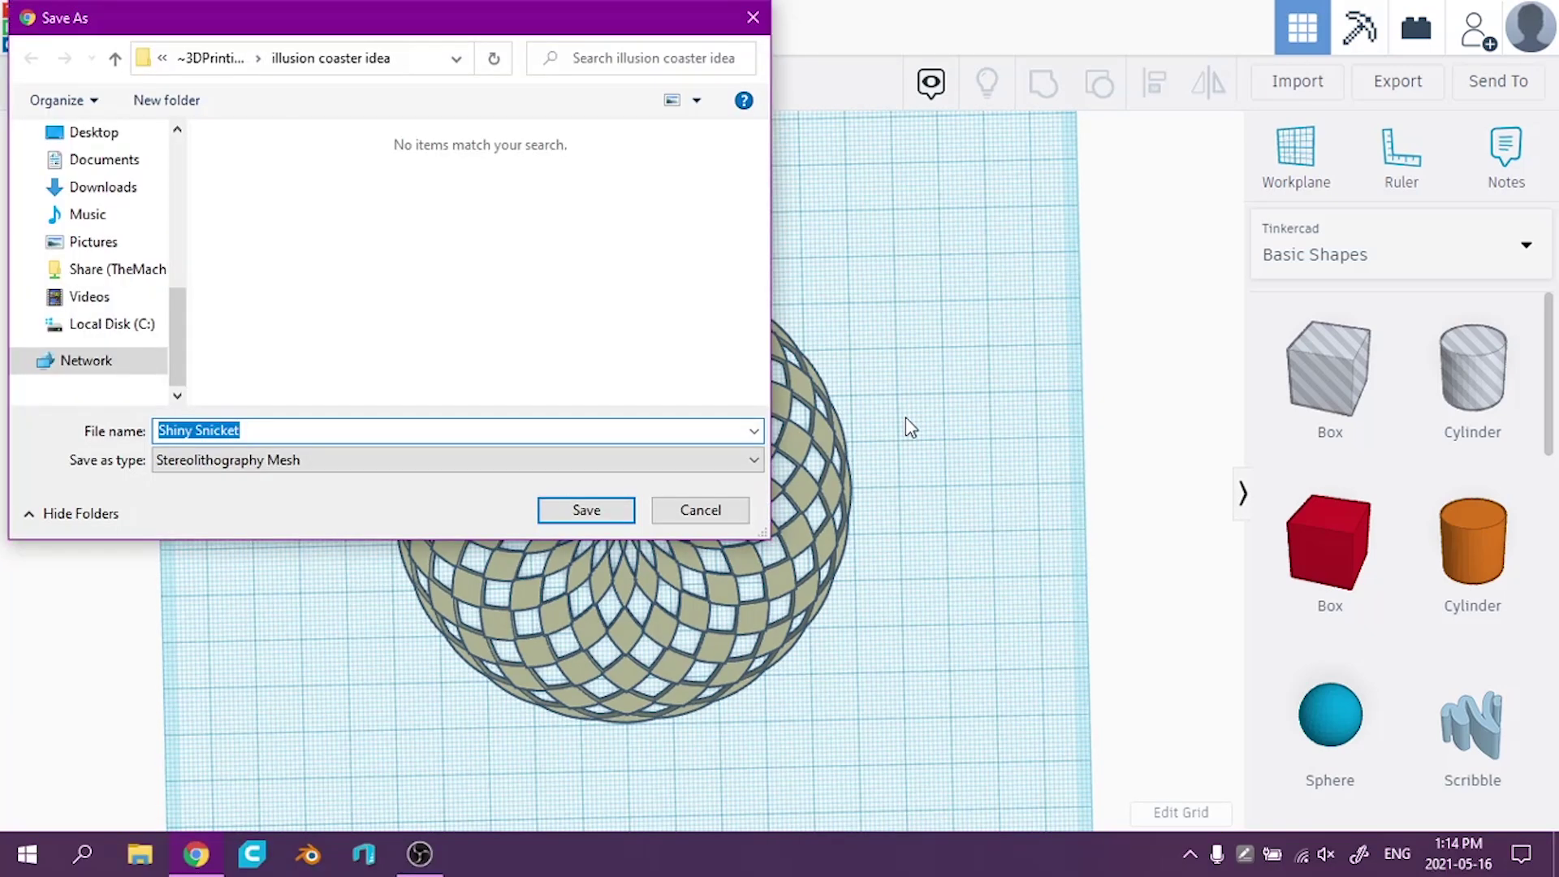
{"action": "type", "text": "checkerboar"}
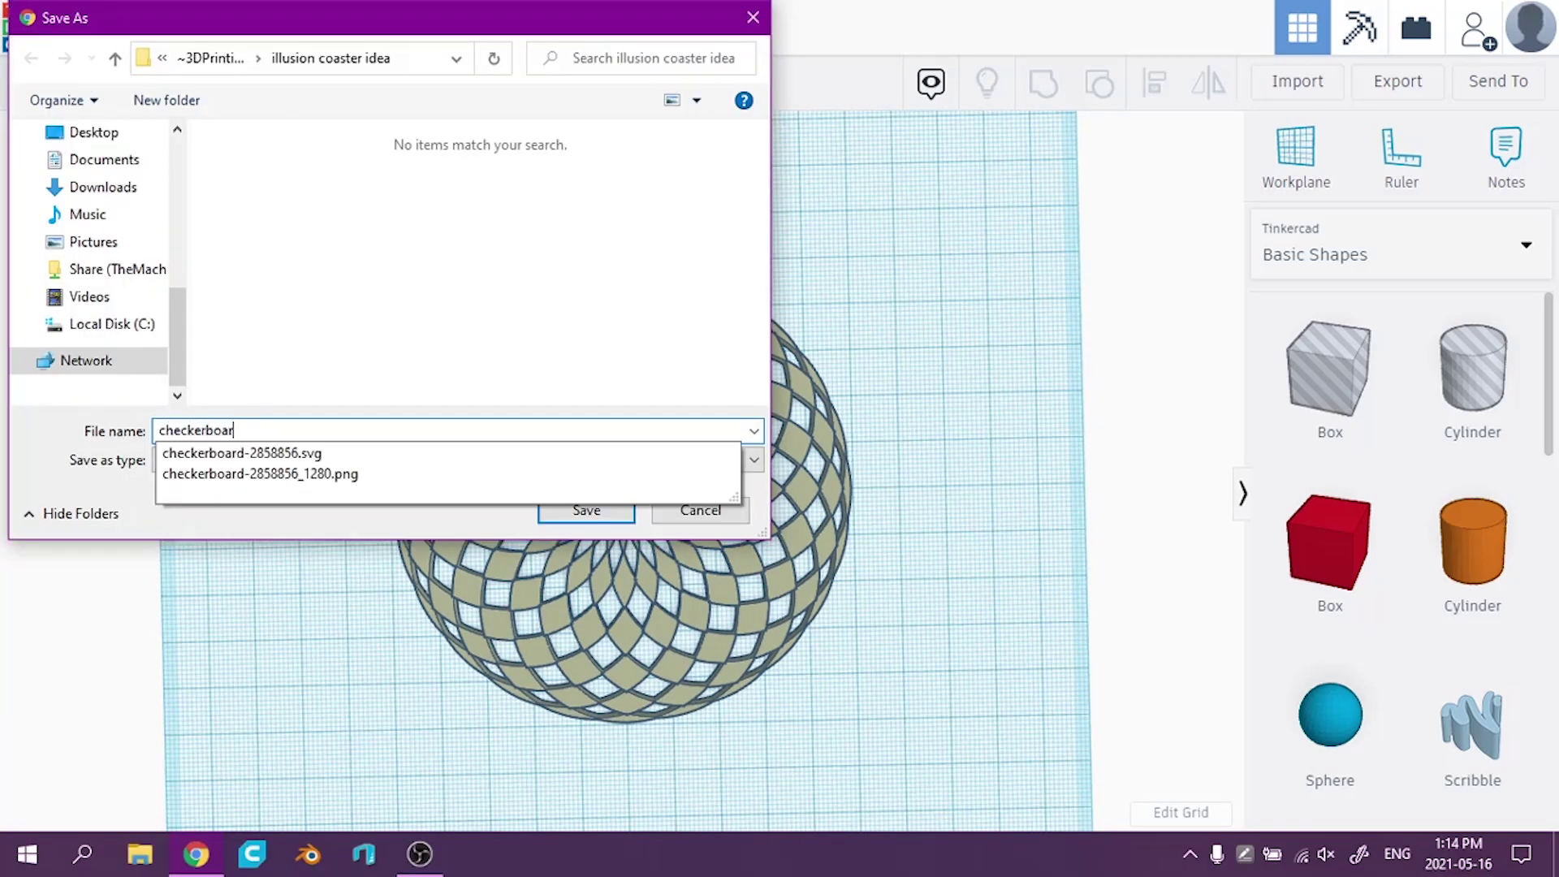
{"action": "type", "text": "d coaster"}
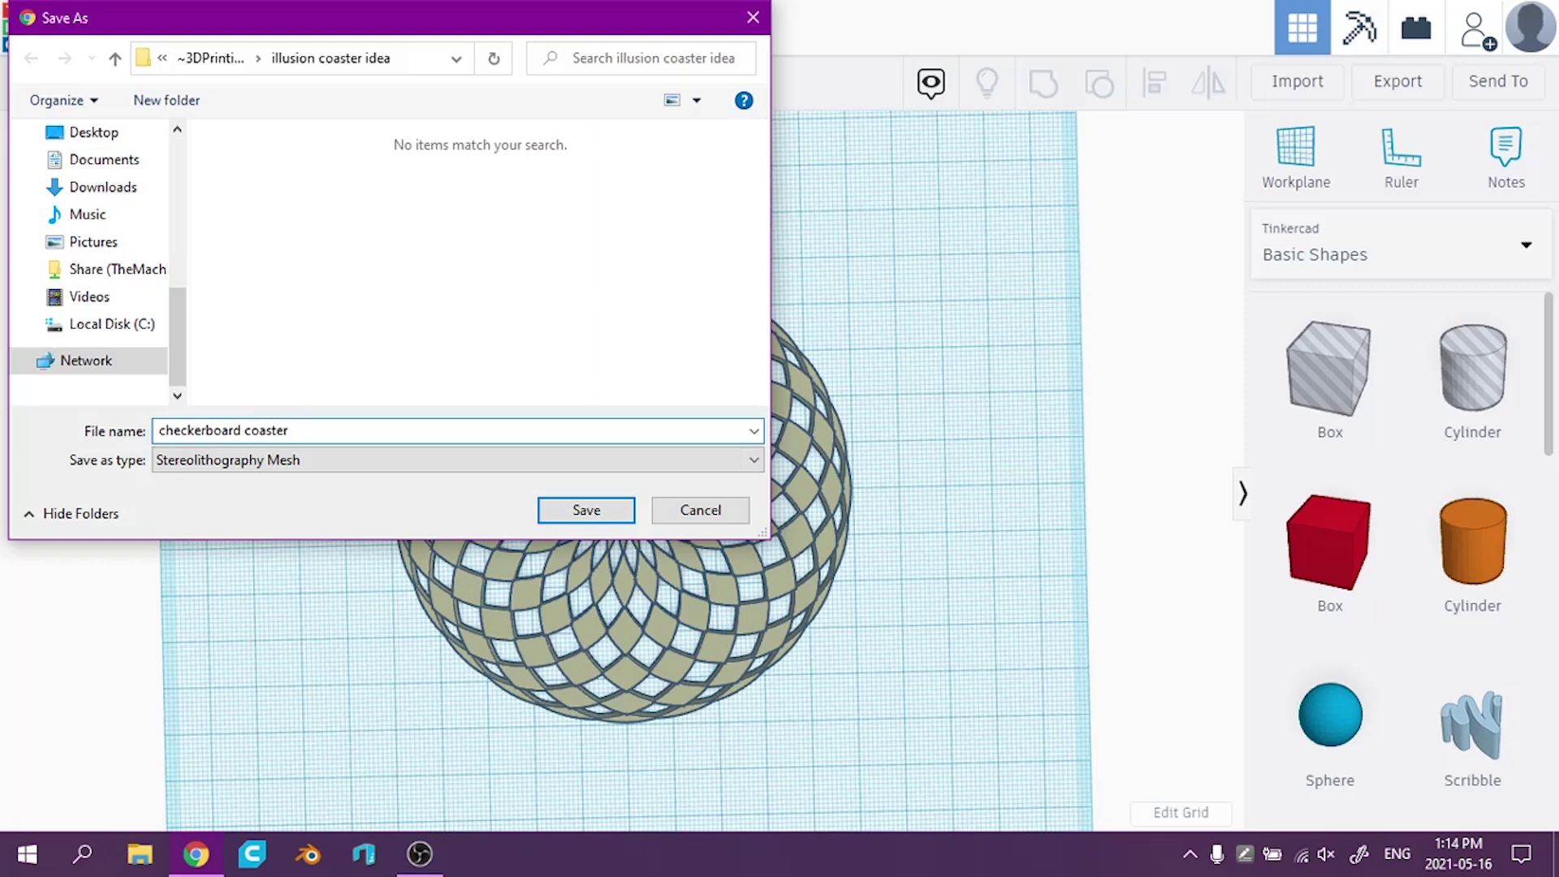
{"action": "key", "text": "Return"}
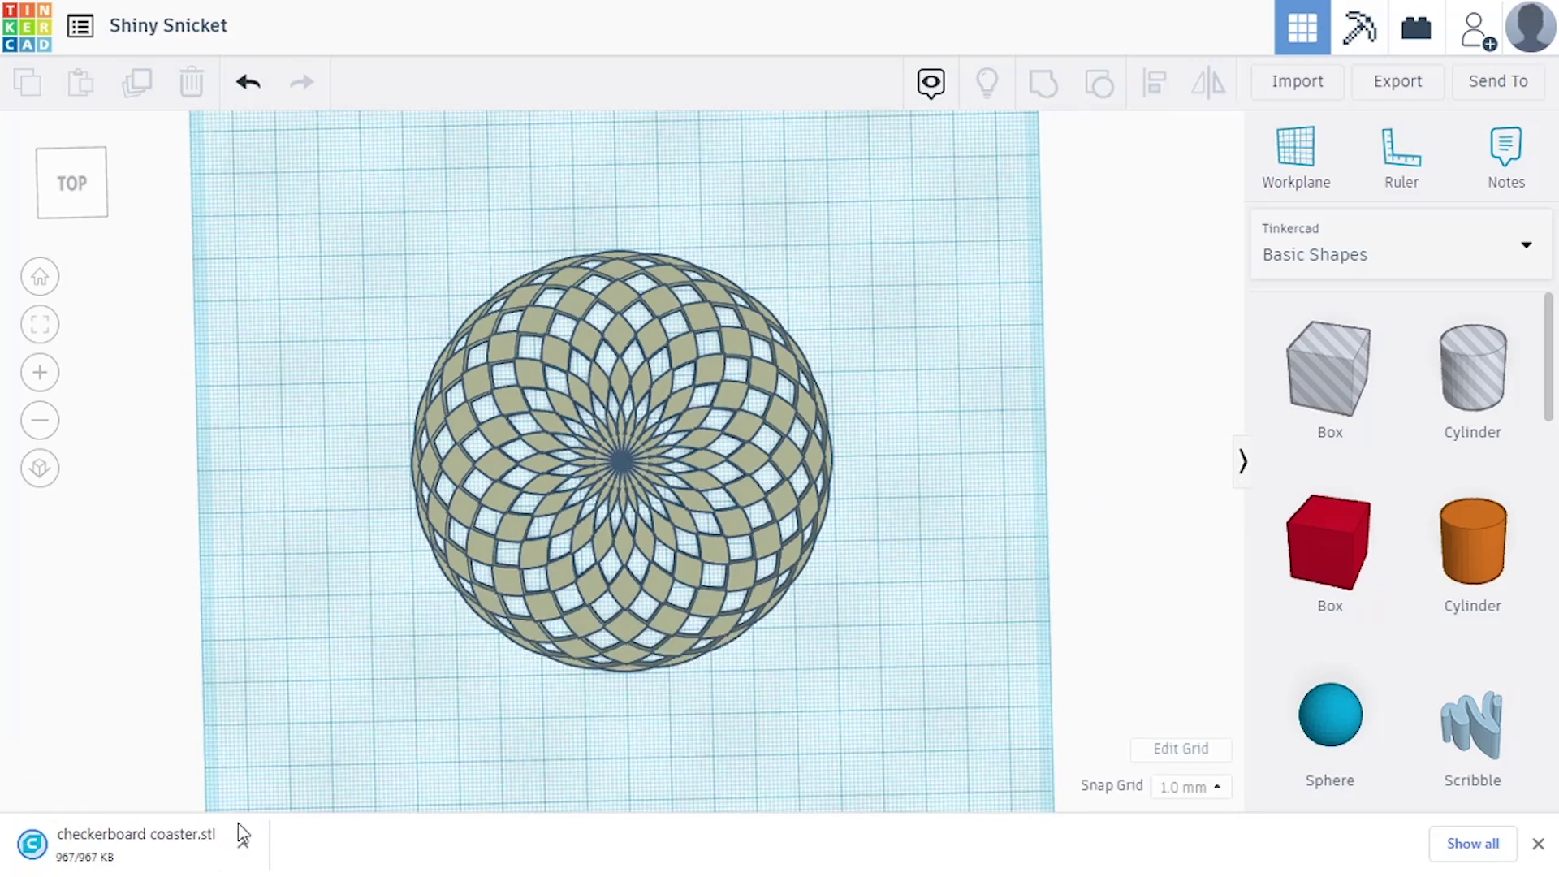
{"action": "left_click", "coordinate": [120, 866]}
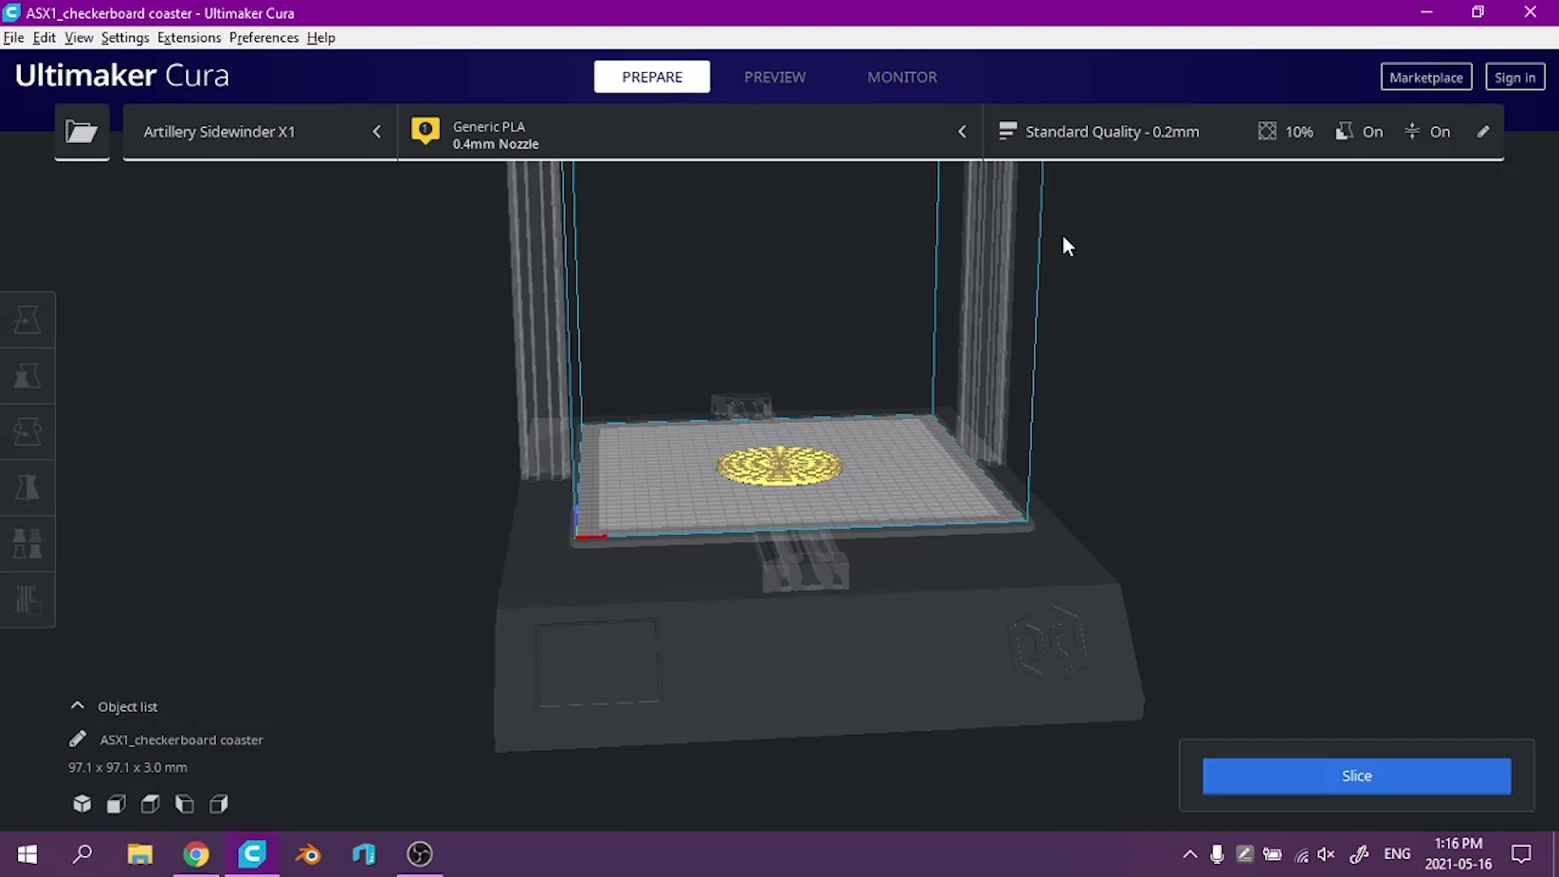
Orbit to a top-down view of the checkerboard coaster and zoom in and out on its swirl
{"action": "right_click_drag", "start_coordinate": [1060, 231], "coordinate": [991, 453]}
{"action": "scroll", "coordinate": [992, 453], "scroll_direction": "up", "scroll_amount": 8}
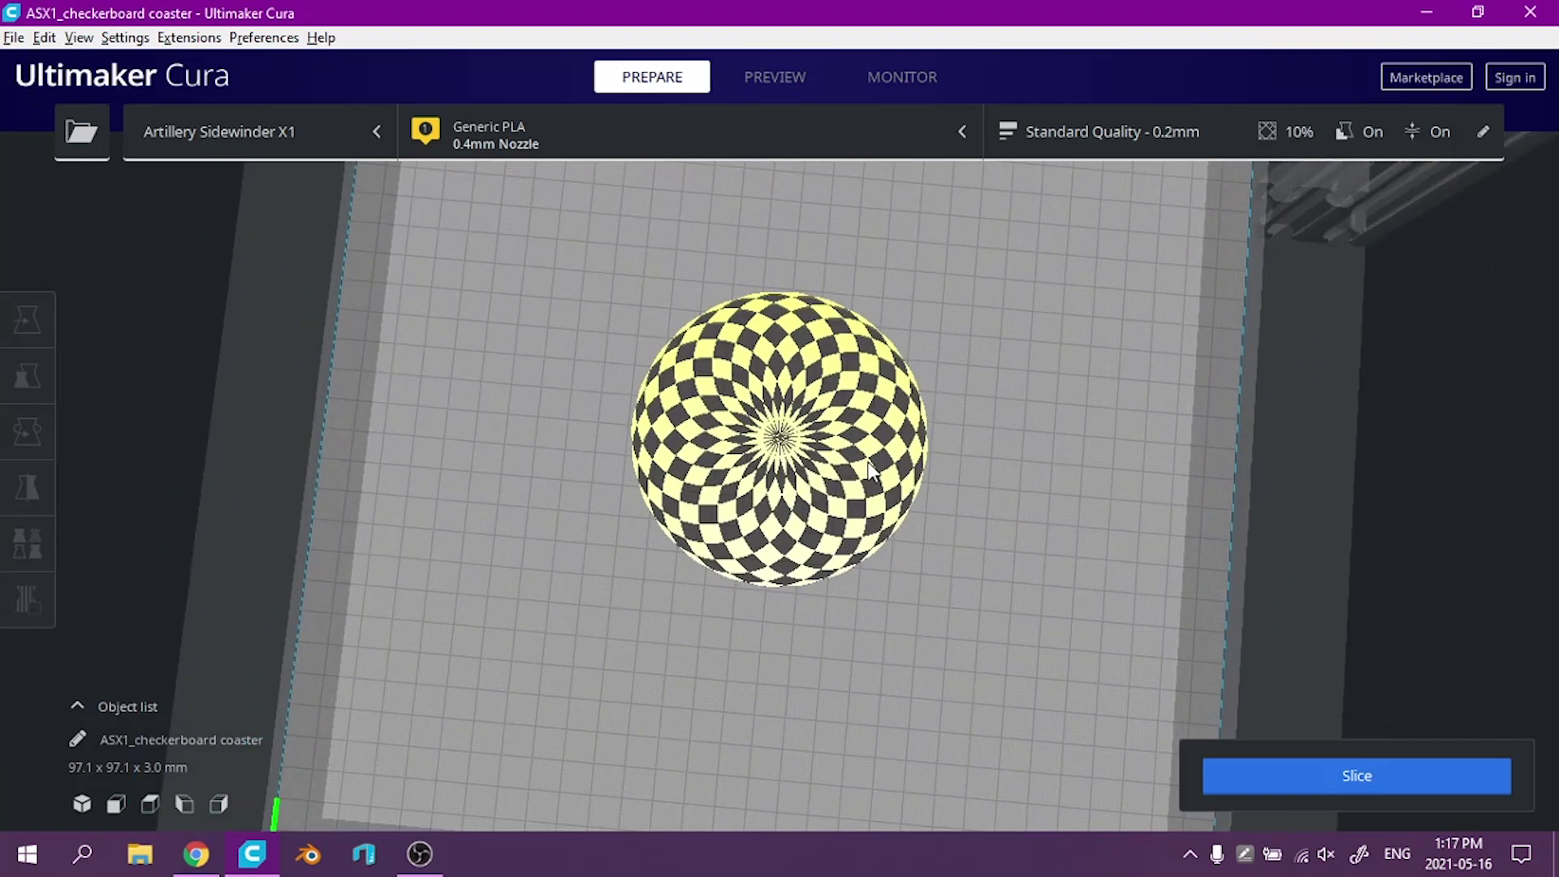
{"action": "scroll", "coordinate": [869, 469], "scroll_direction": "up", "scroll_amount": 10}
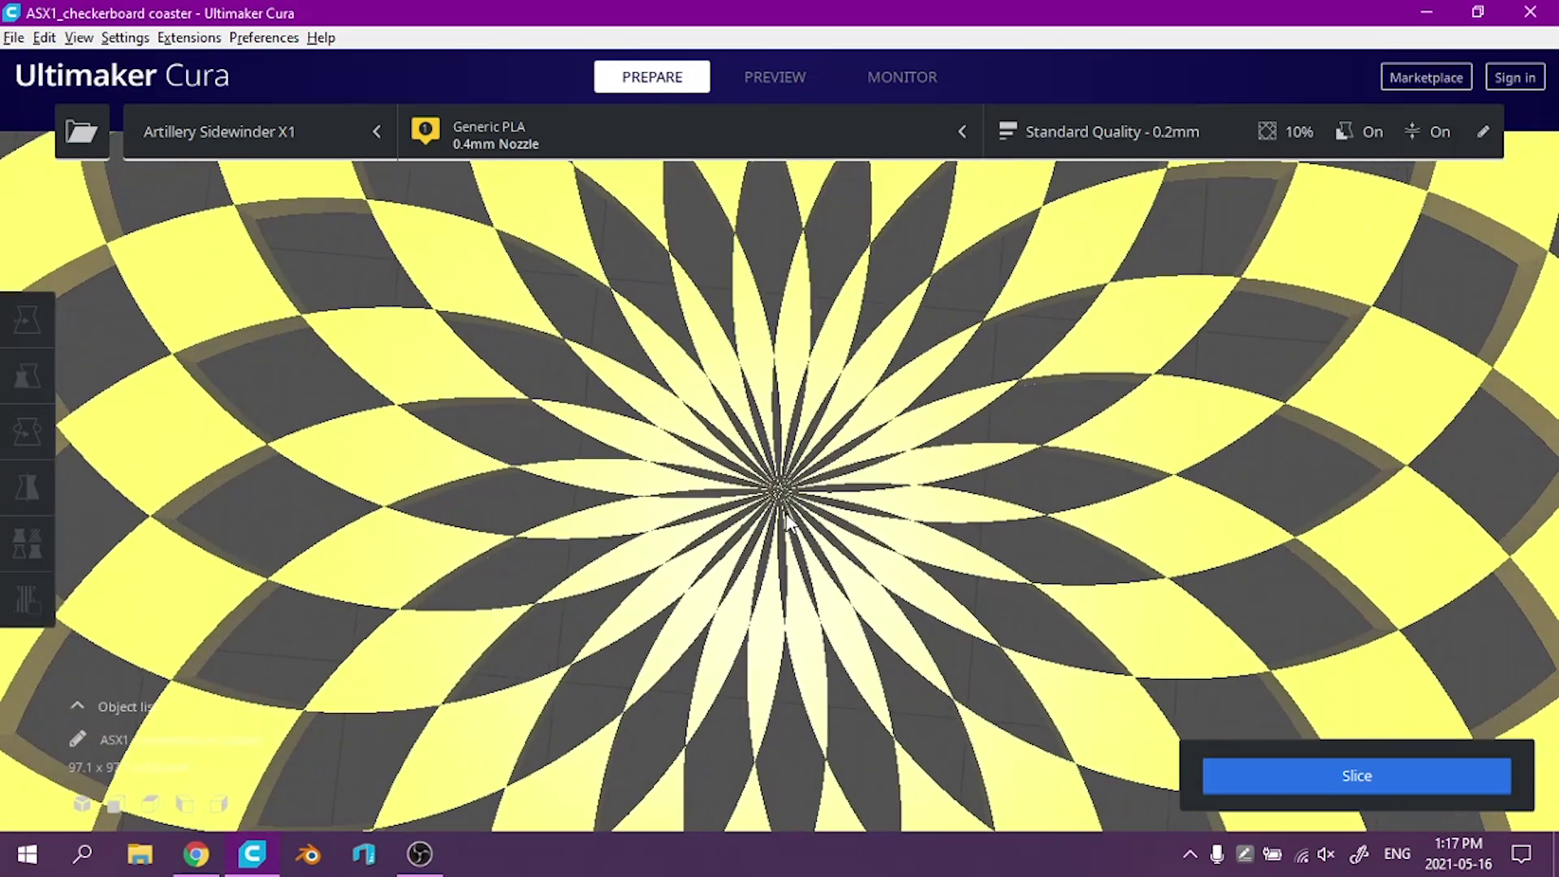
{"action": "scroll", "coordinate": [784, 512], "scroll_direction": "up", "scroll_amount": 4}
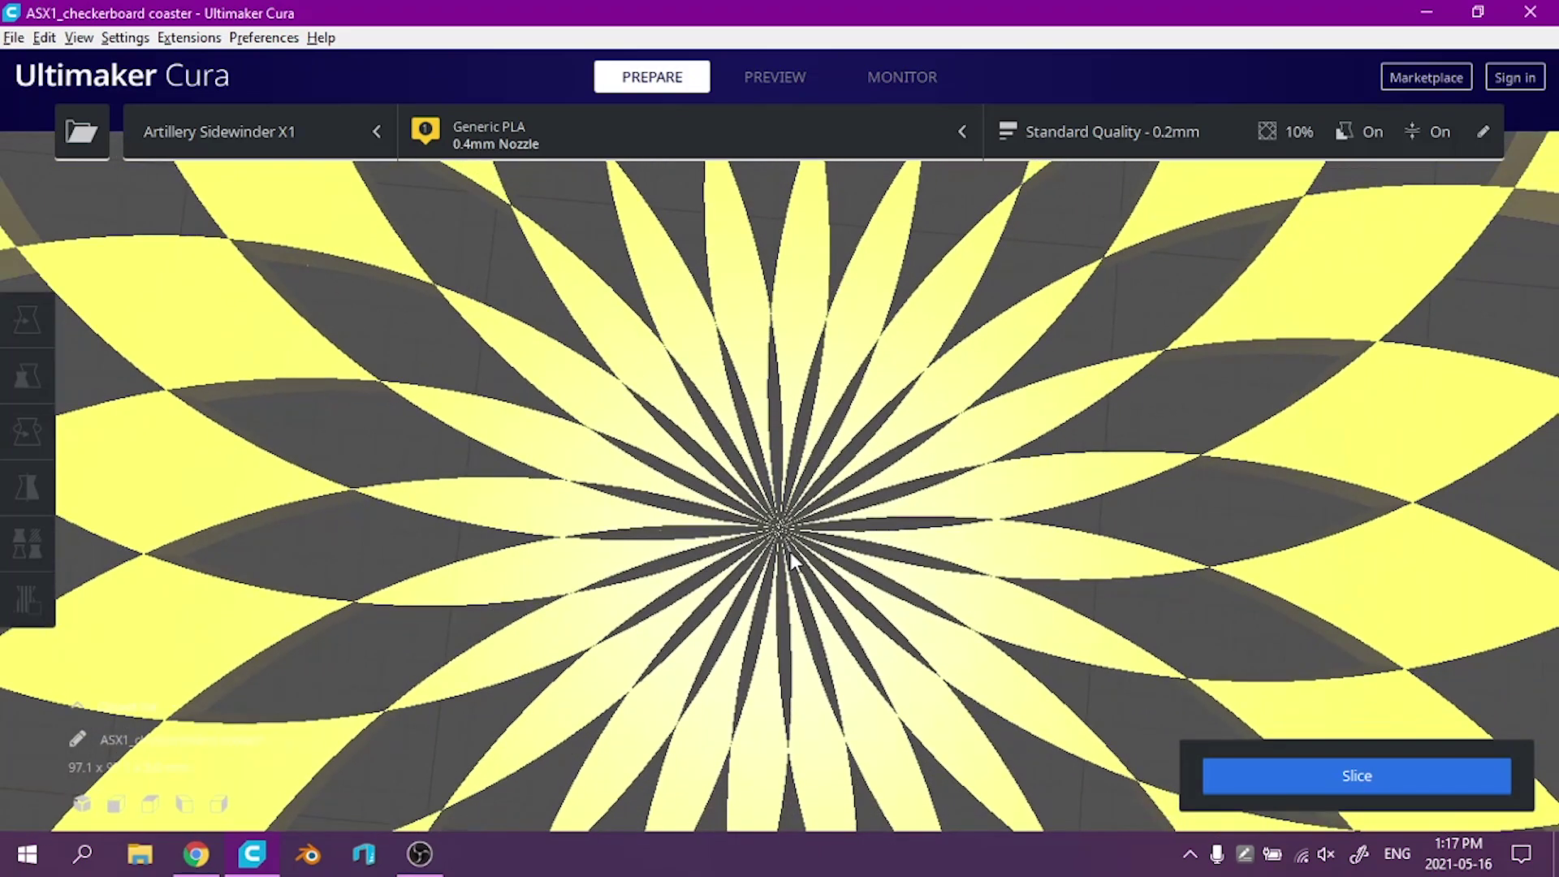
{"action": "scroll", "coordinate": [791, 552], "scroll_direction": "down", "scroll_amount": 10}
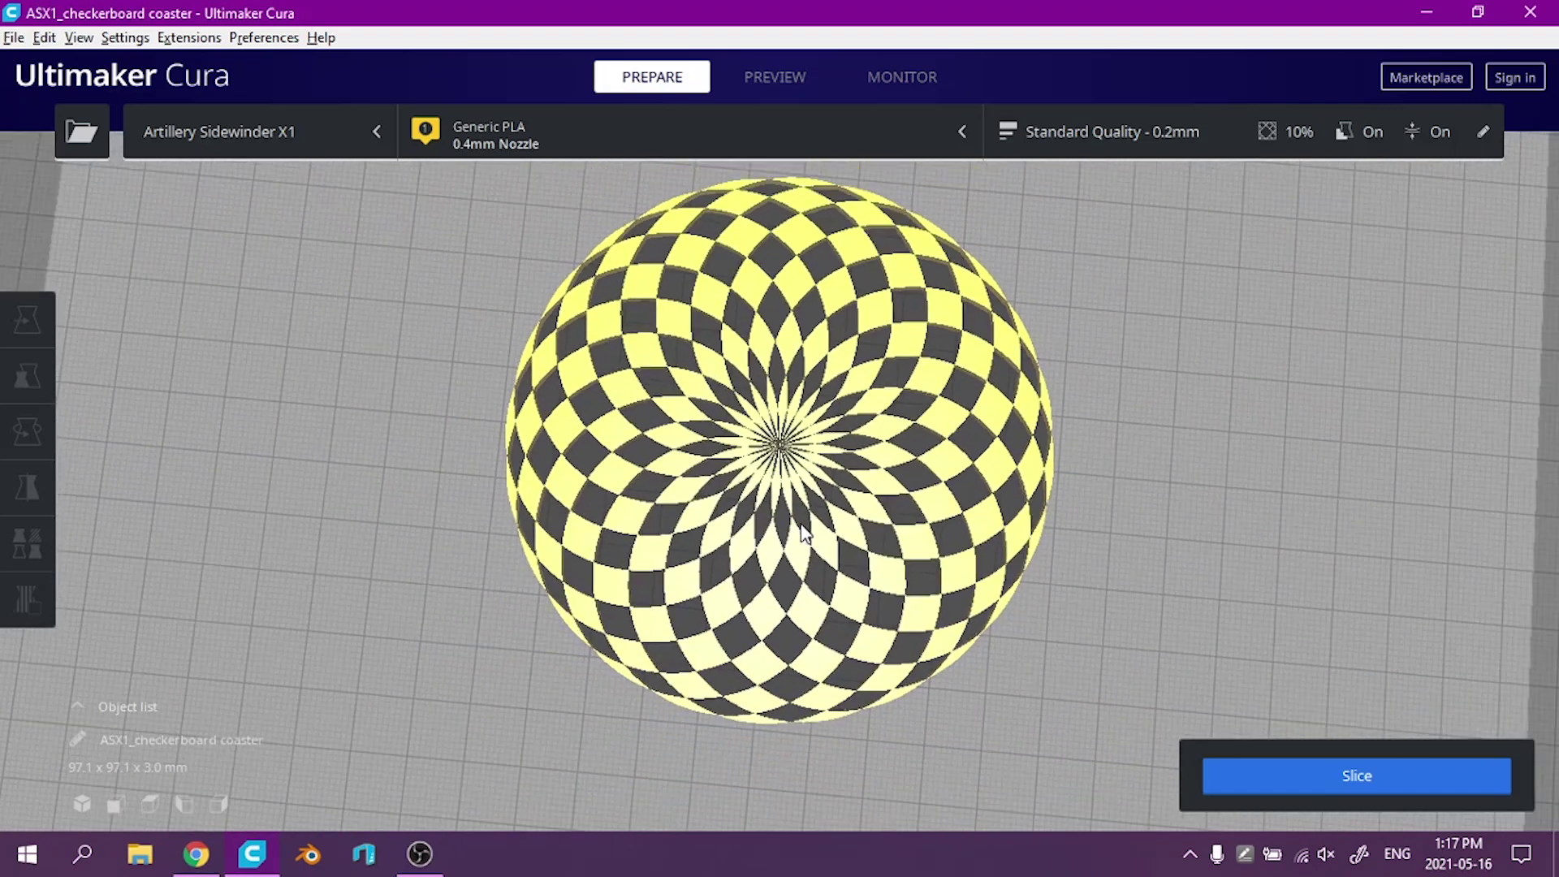
{"action": "scroll", "coordinate": [803, 532], "scroll_direction": "down", "scroll_amount": 3}
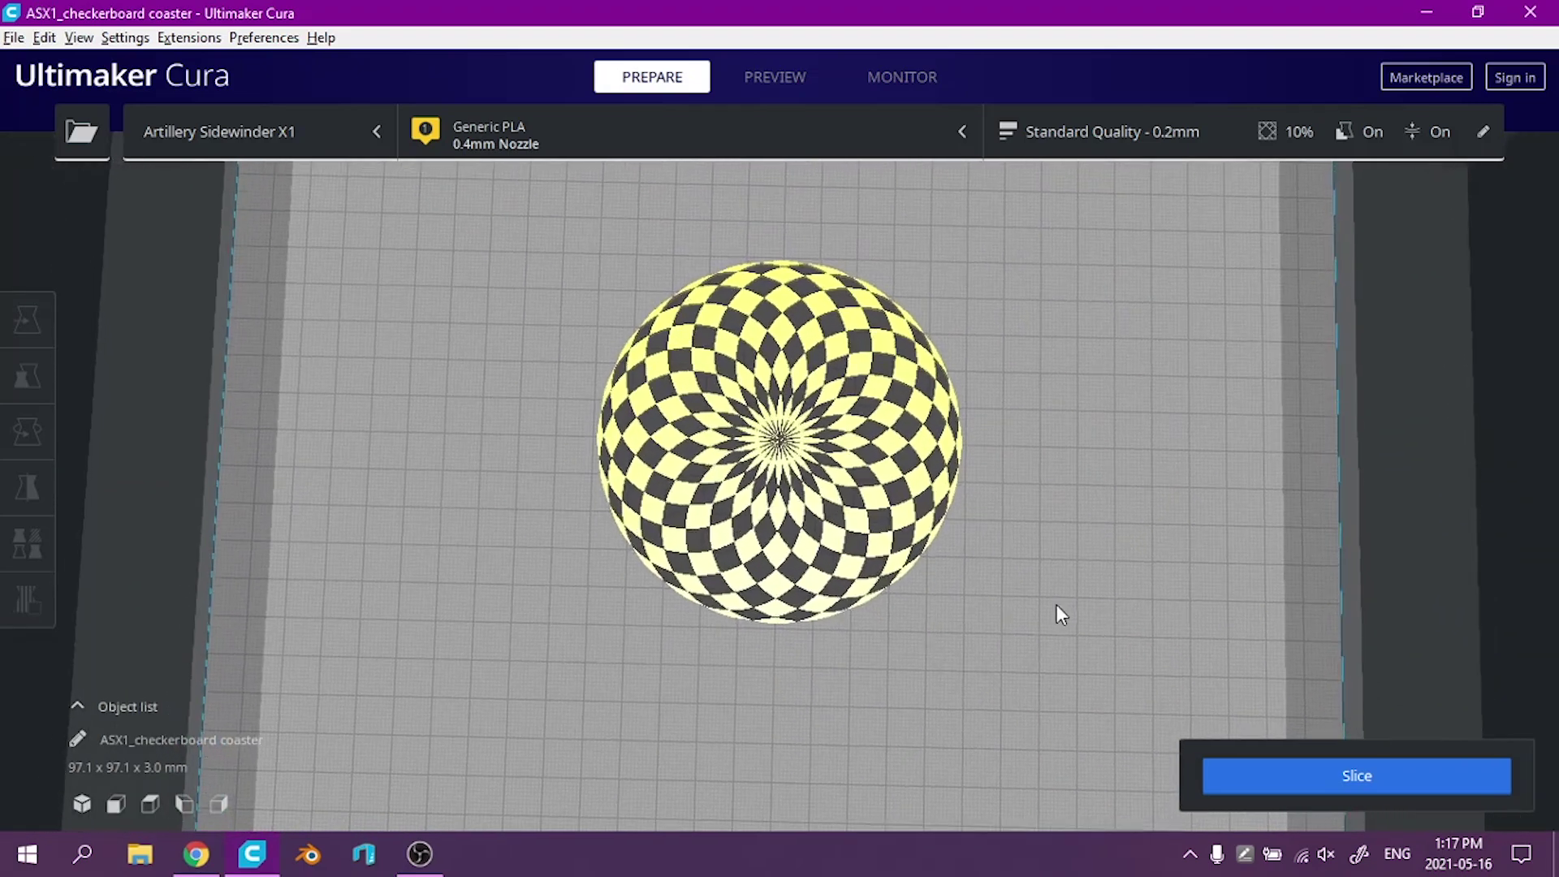
{"action": "scroll", "coordinate": [1056, 605], "scroll_direction": "down", "scroll_amount": 4}
{"action": "scroll", "coordinate": [974, 568], "scroll_direction": "down", "scroll_amount": 2}
{"action": "scroll", "coordinate": [866, 522], "scroll_direction": "up", "scroll_amount": 8}
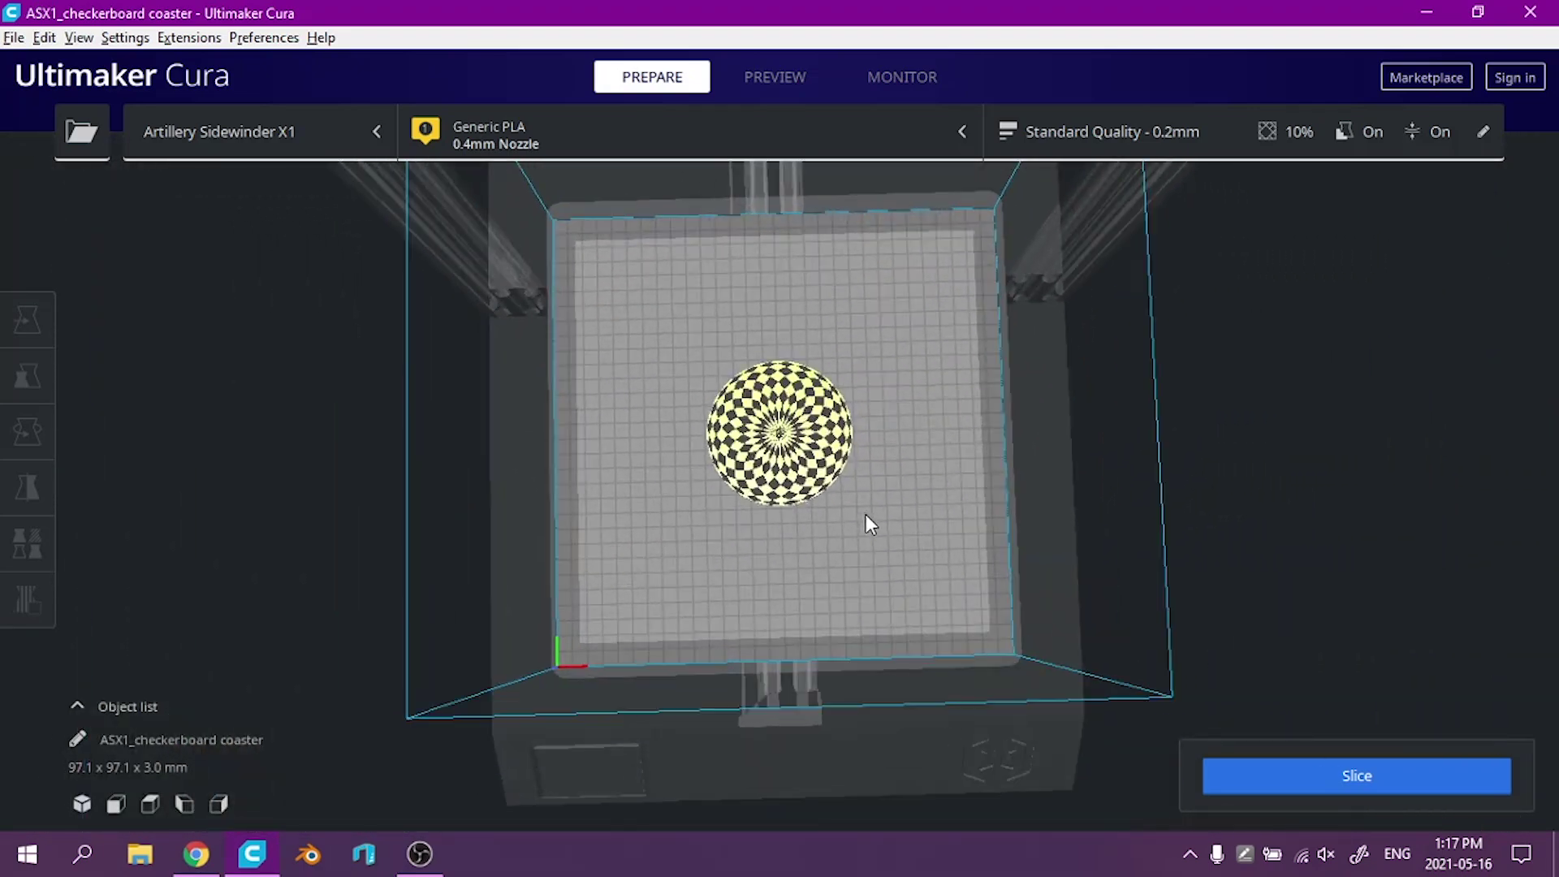
{"action": "scroll", "coordinate": [984, 495], "scroll_direction": "up", "scroll_amount": 3}
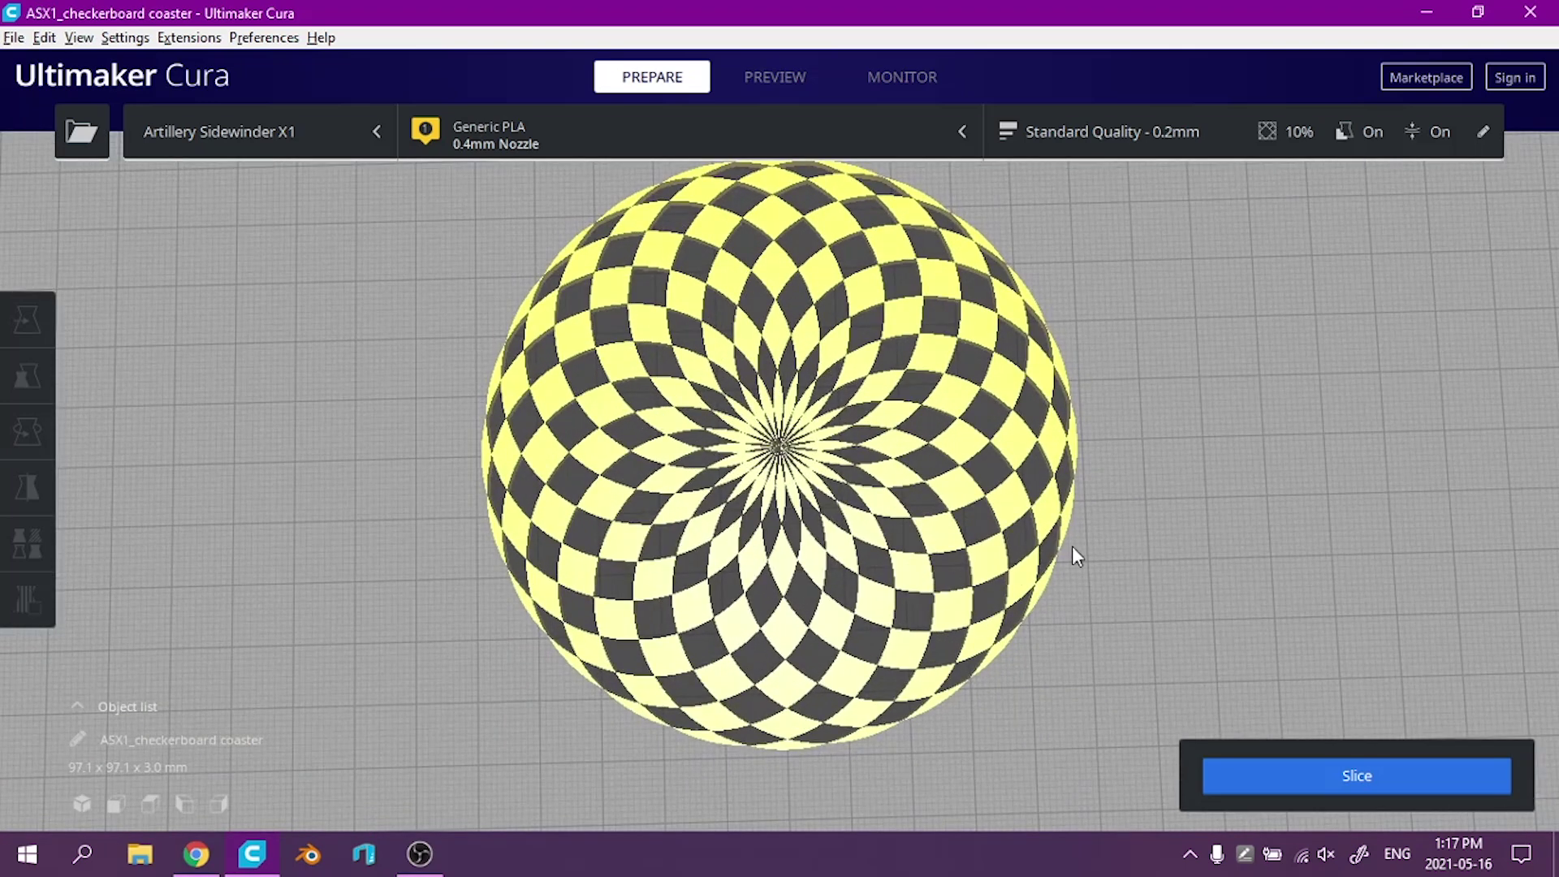
{"action": "left_click", "coordinate": [1209, 135]}
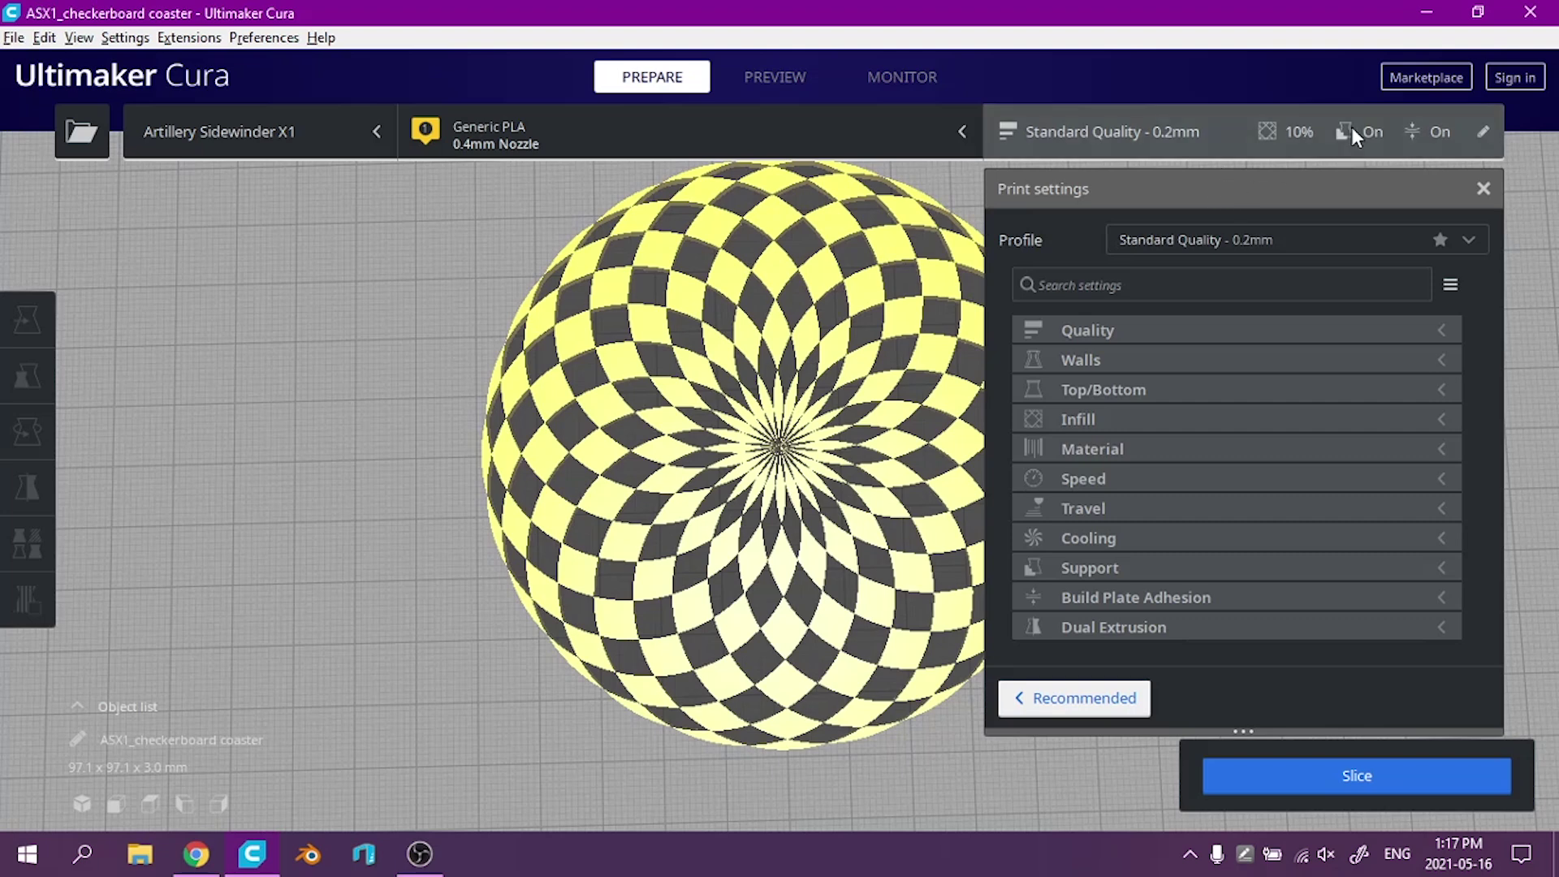
Switch the profile to Super Quality - 0.12mm, discarding the customised settings
{"action": "left_click", "coordinate": [1171, 333]}
{"action": "left_click", "coordinate": [1211, 238]}
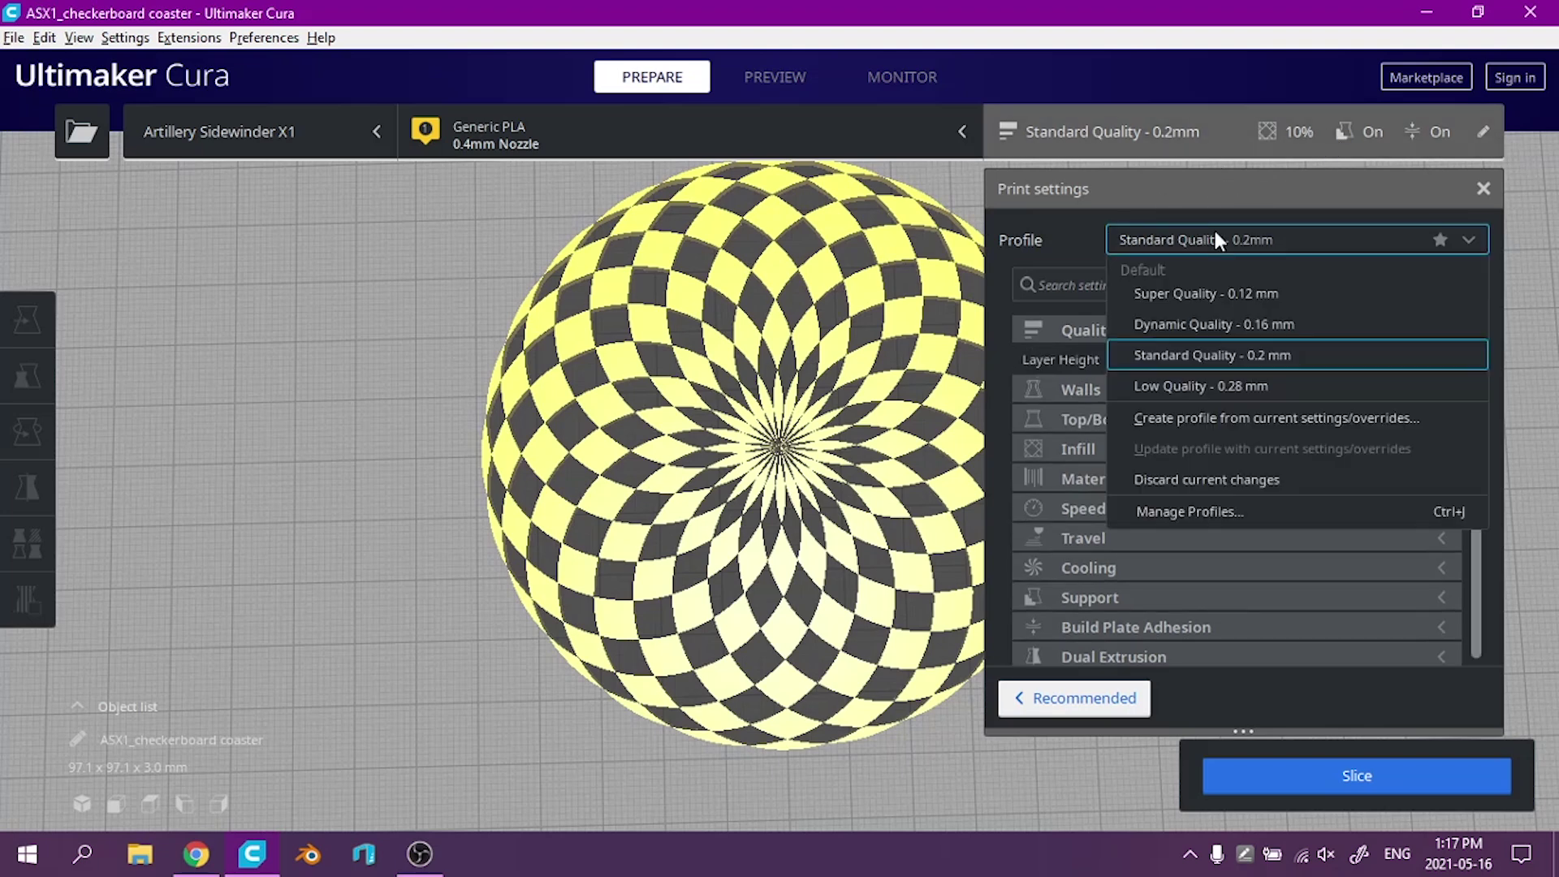
{"action": "left_click", "coordinate": [1205, 292]}
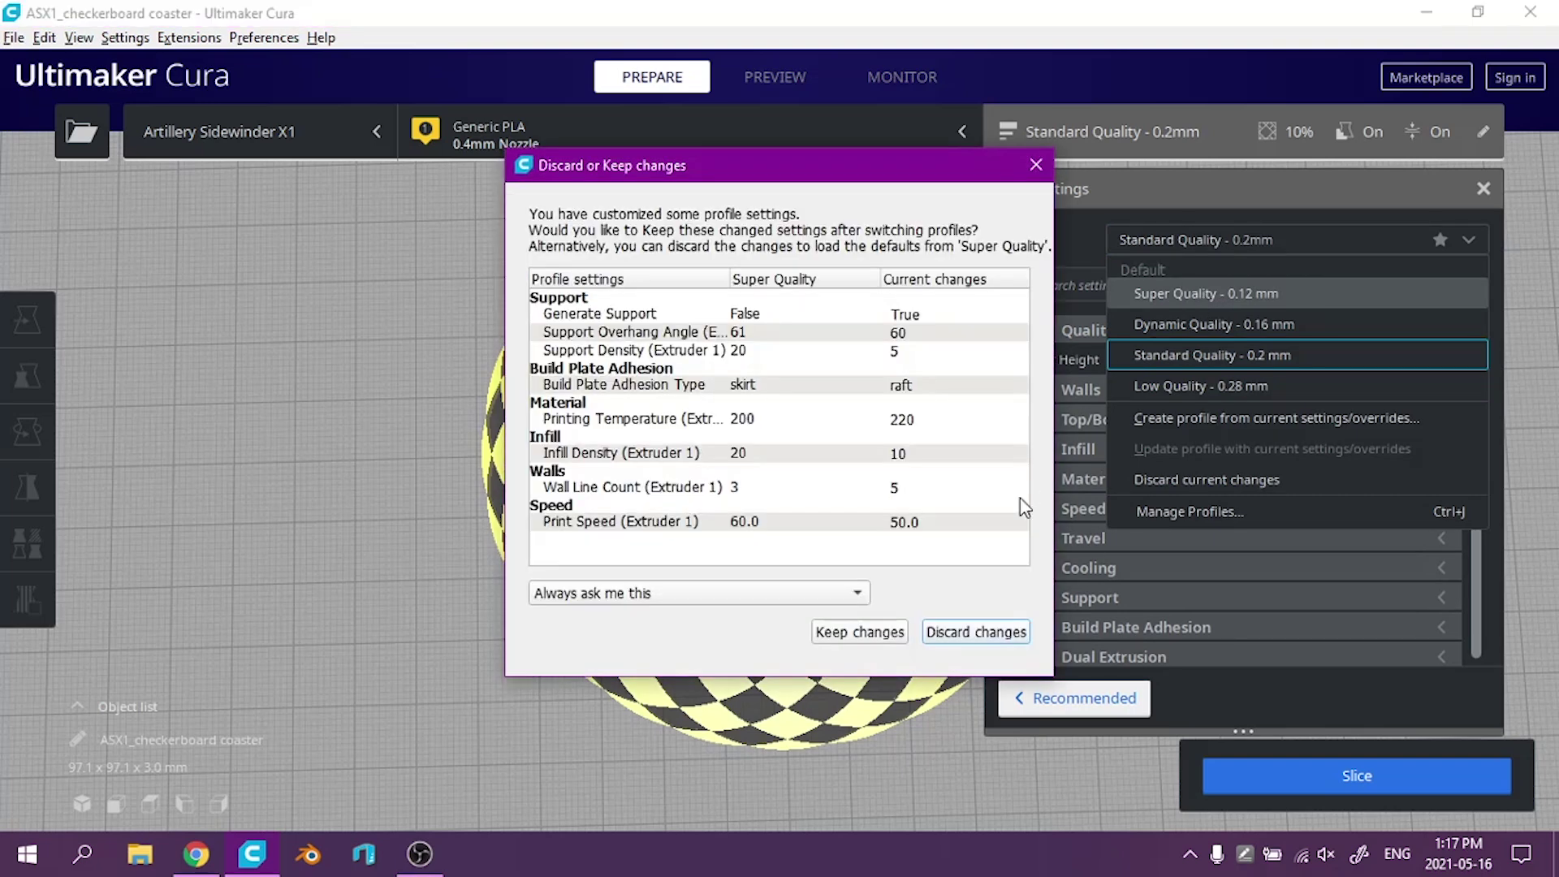
{"action": "left_click", "coordinate": [951, 631]}
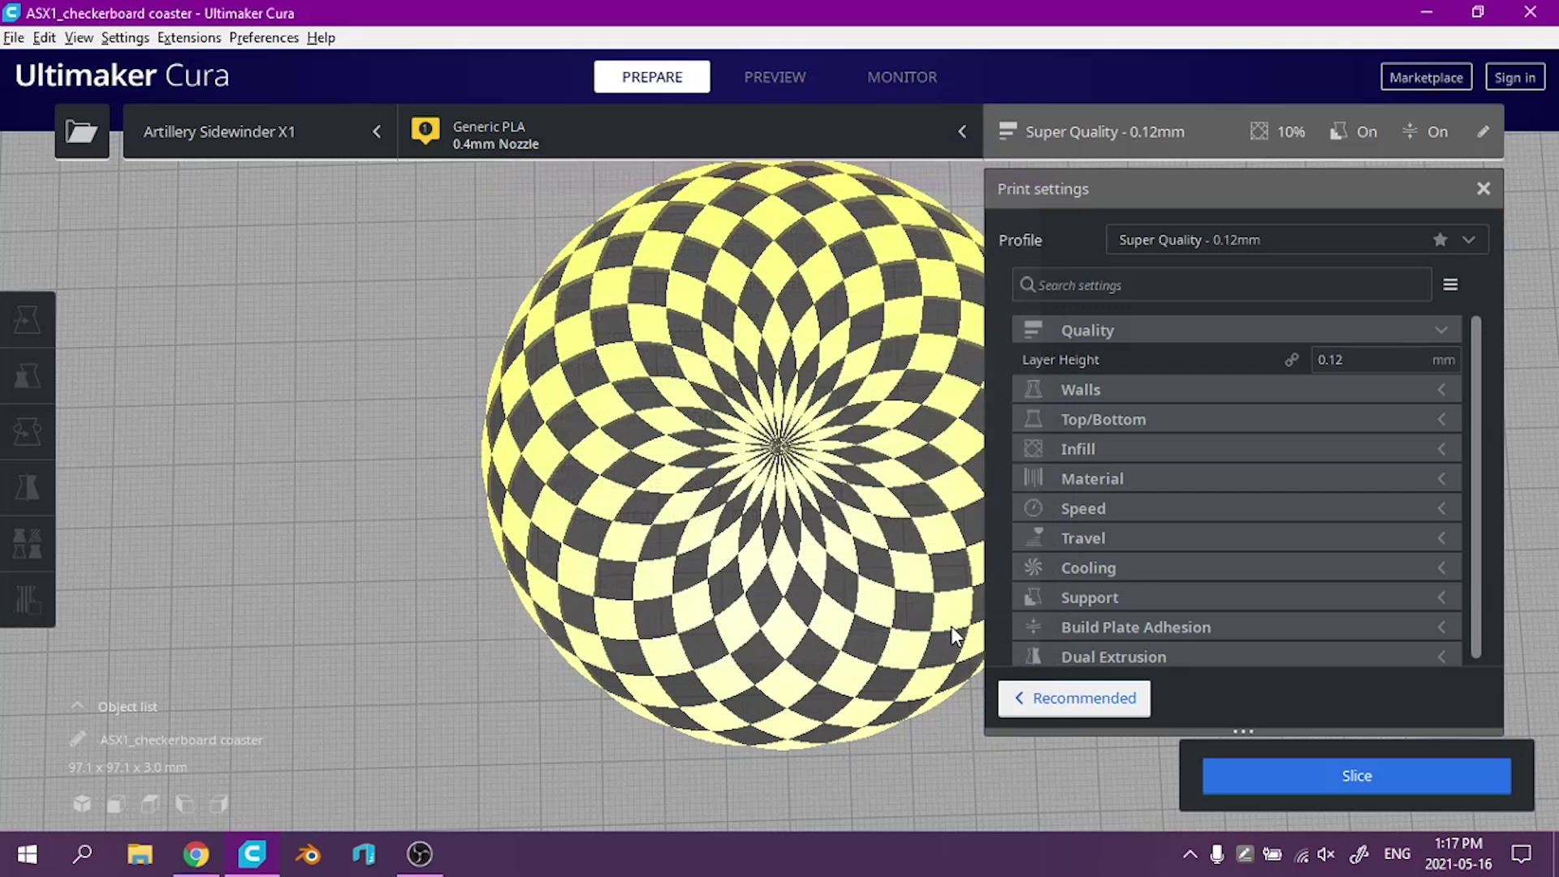
Set the infill density to 10% after glancing at walls and top/bottom settings
{"action": "left_click", "coordinate": [1146, 334]}
{"action": "left_click", "coordinate": [1150, 357]}
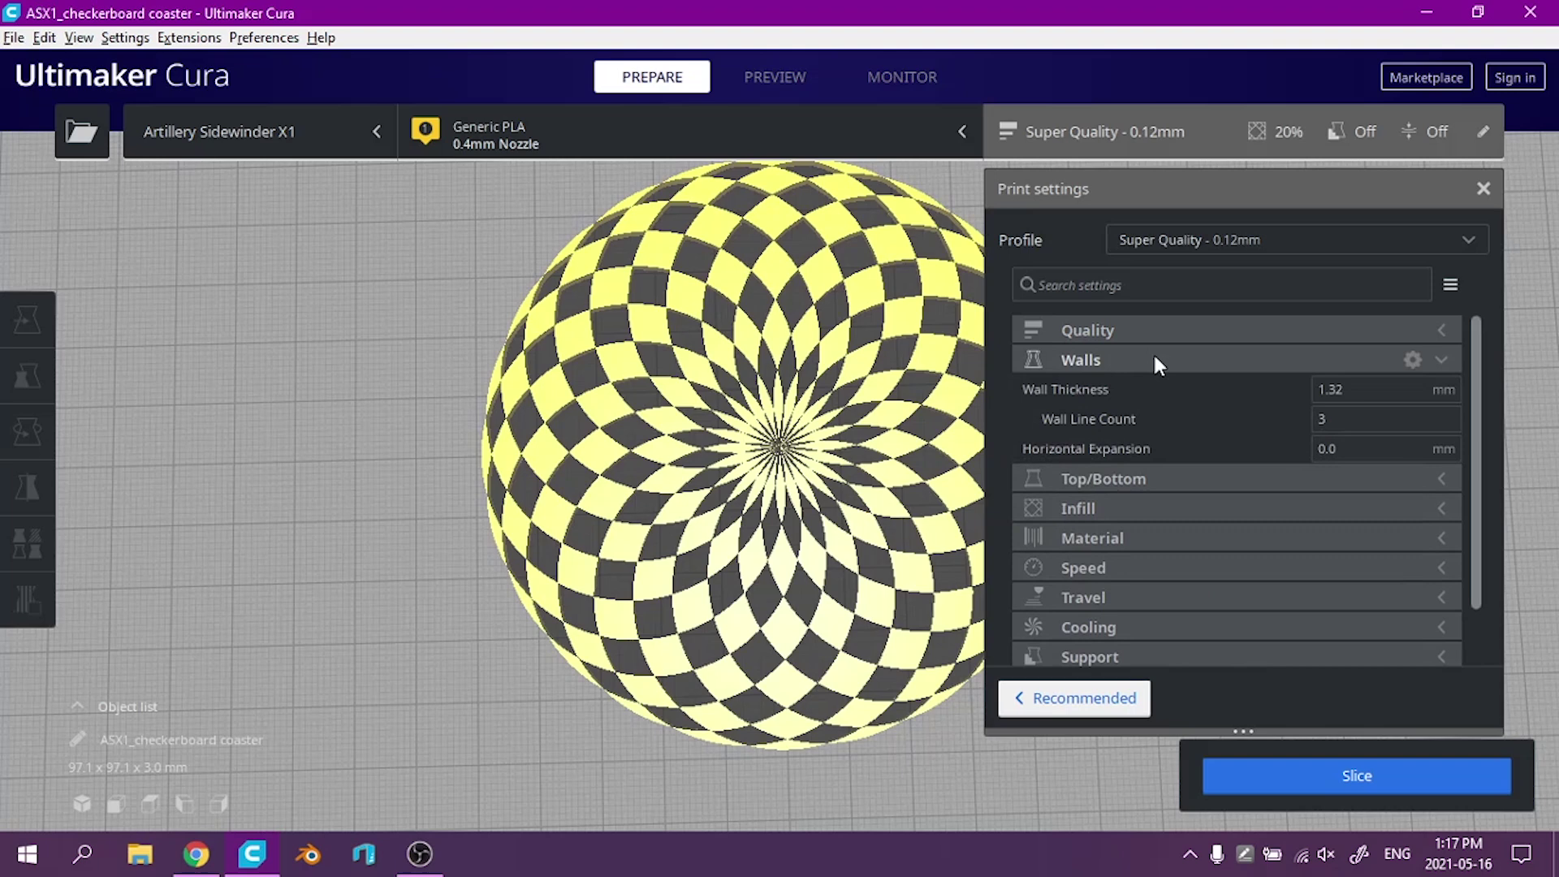
{"action": "left_click", "coordinate": [1114, 358]}
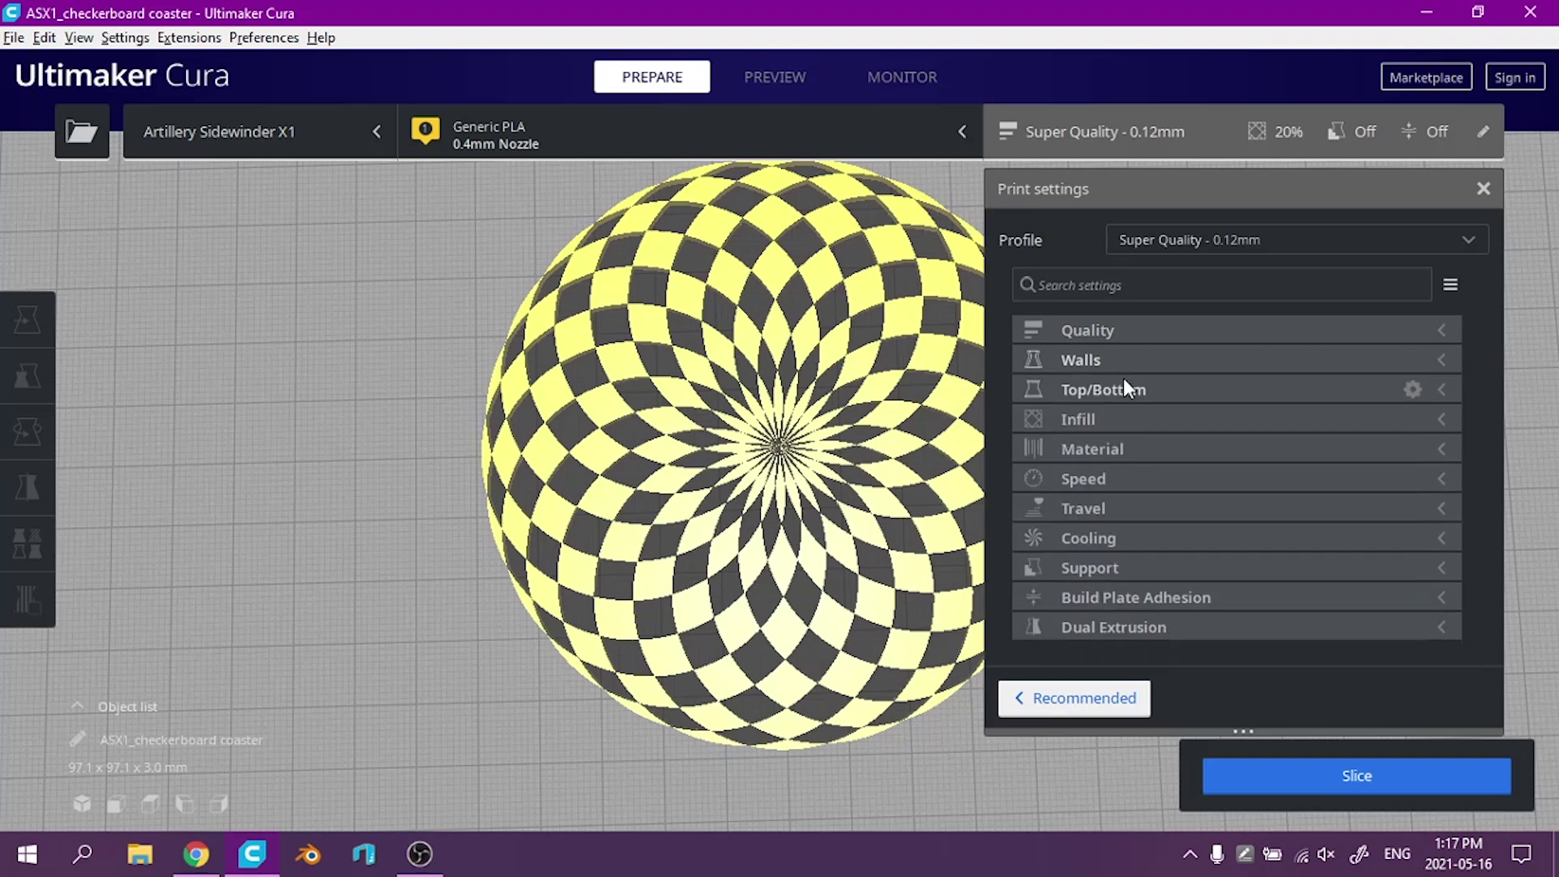
{"action": "left_click", "coordinate": [1123, 386]}
{"action": "left_click", "coordinate": [1123, 388]}
{"action": "left_click", "coordinate": [1137, 421]}
{"action": "double_click", "coordinate": [1365, 448]}
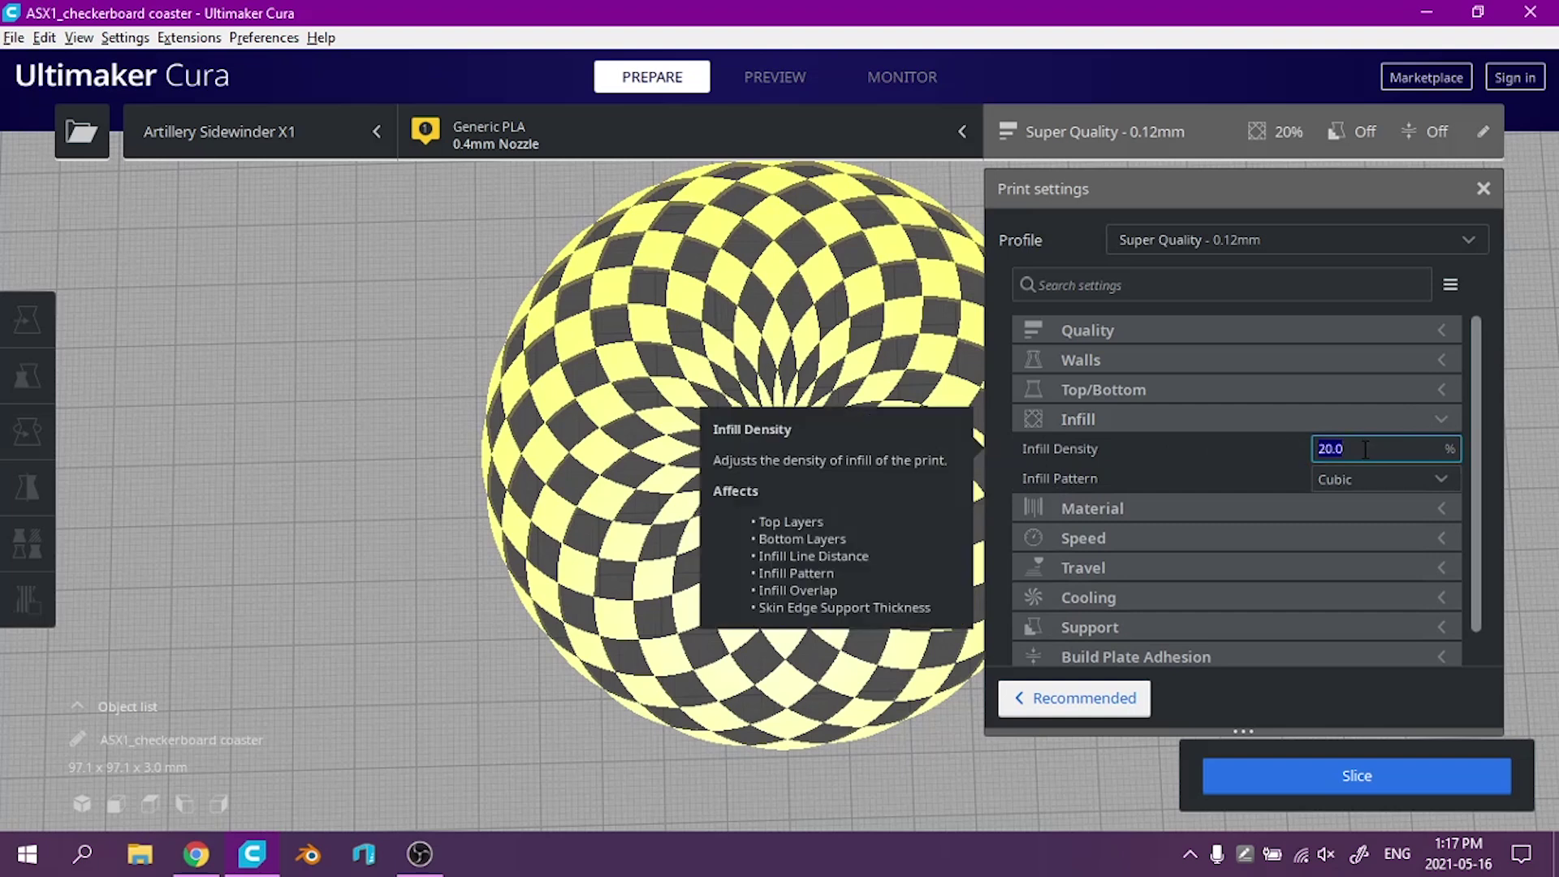
{"action": "type", "text": "10.0"}
{"action": "left_click", "coordinate": [1103, 421]}
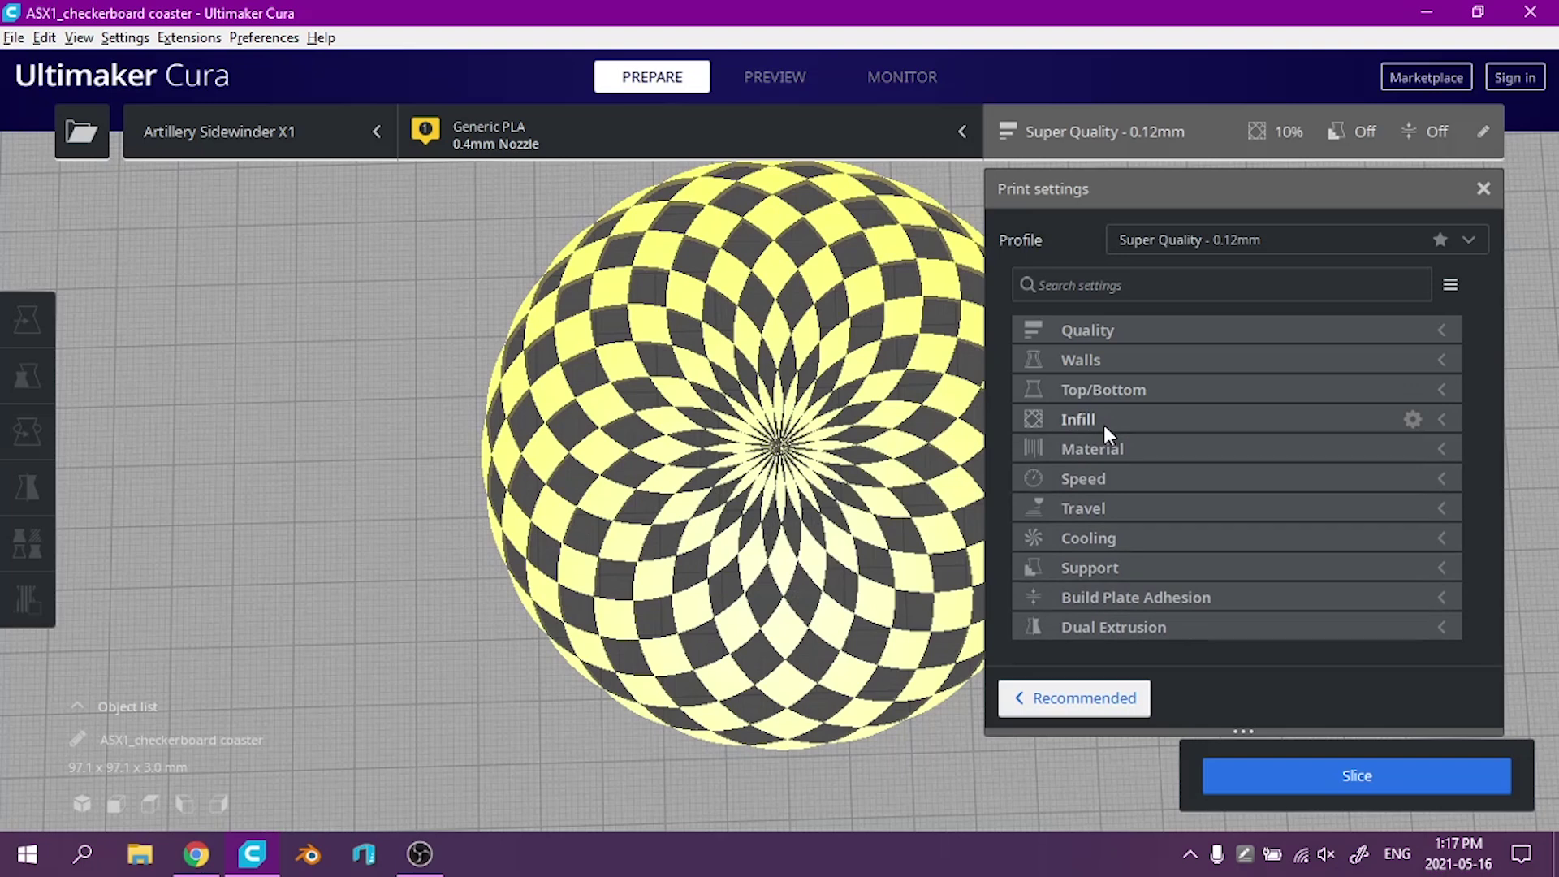
Set the printing temperature to 210 °C and the print speed to 50 mm/s
{"action": "left_click", "coordinate": [1104, 449]}
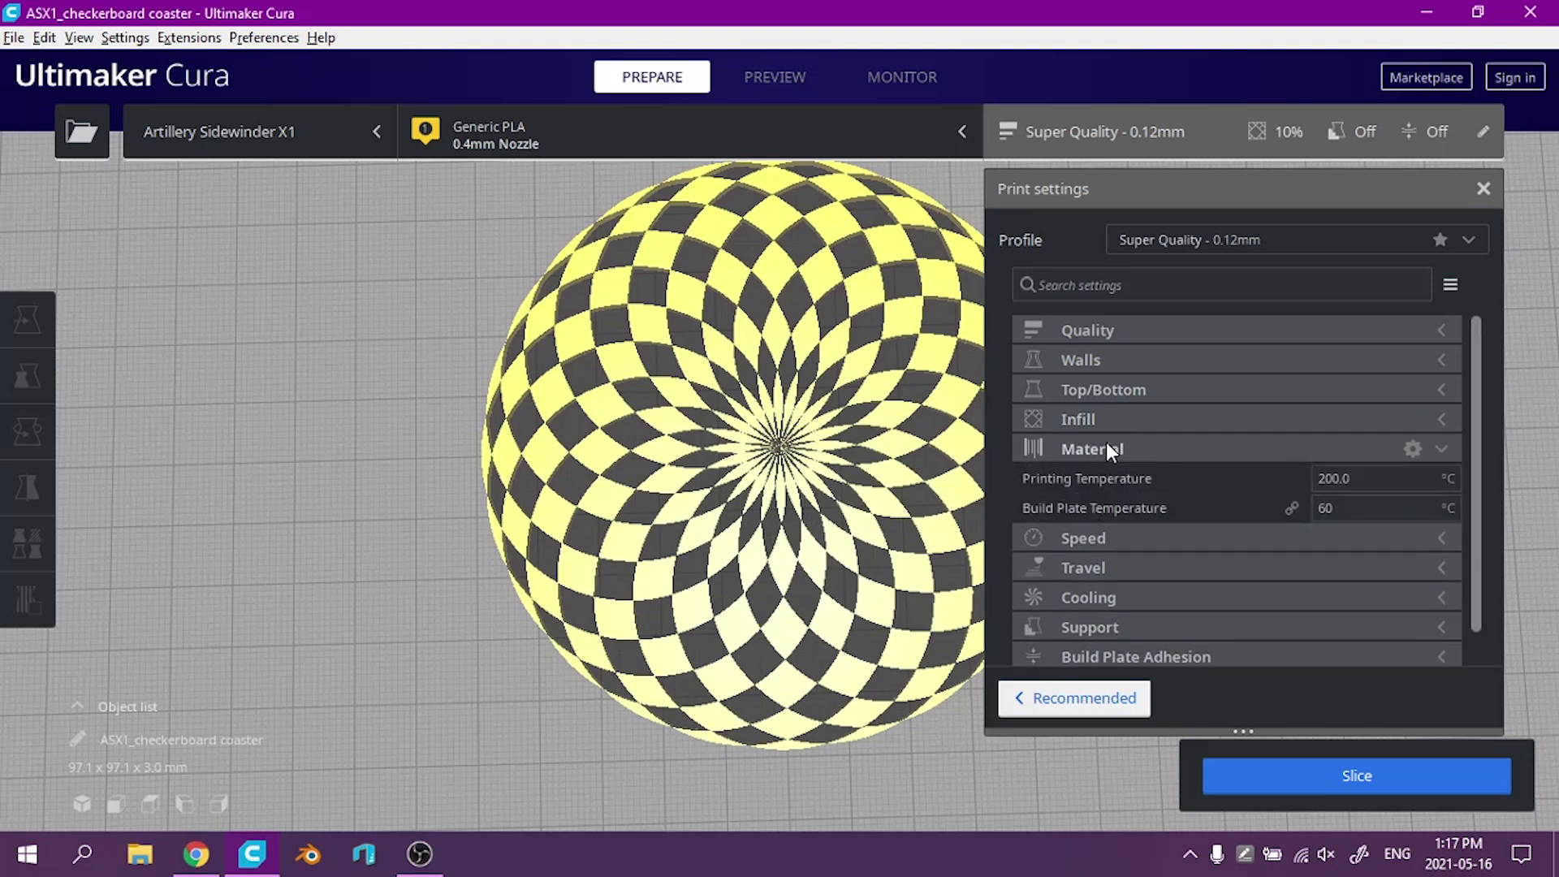
{"action": "left_click", "coordinate": [1367, 478]}
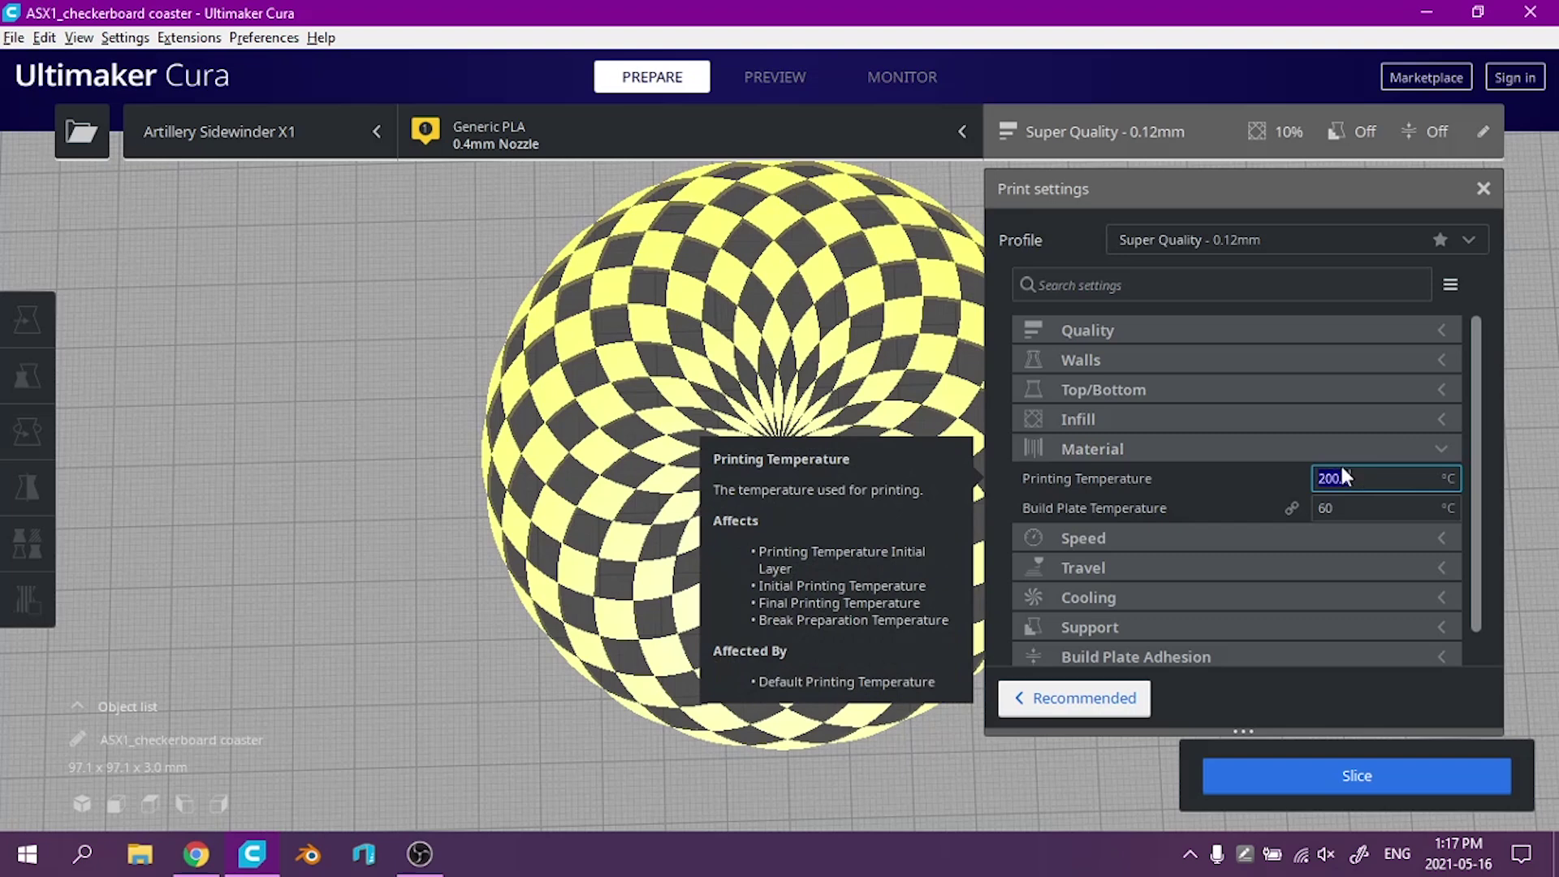
{"action": "type", "text": "210.0"}
{"action": "left_click", "coordinate": [1198, 446]}
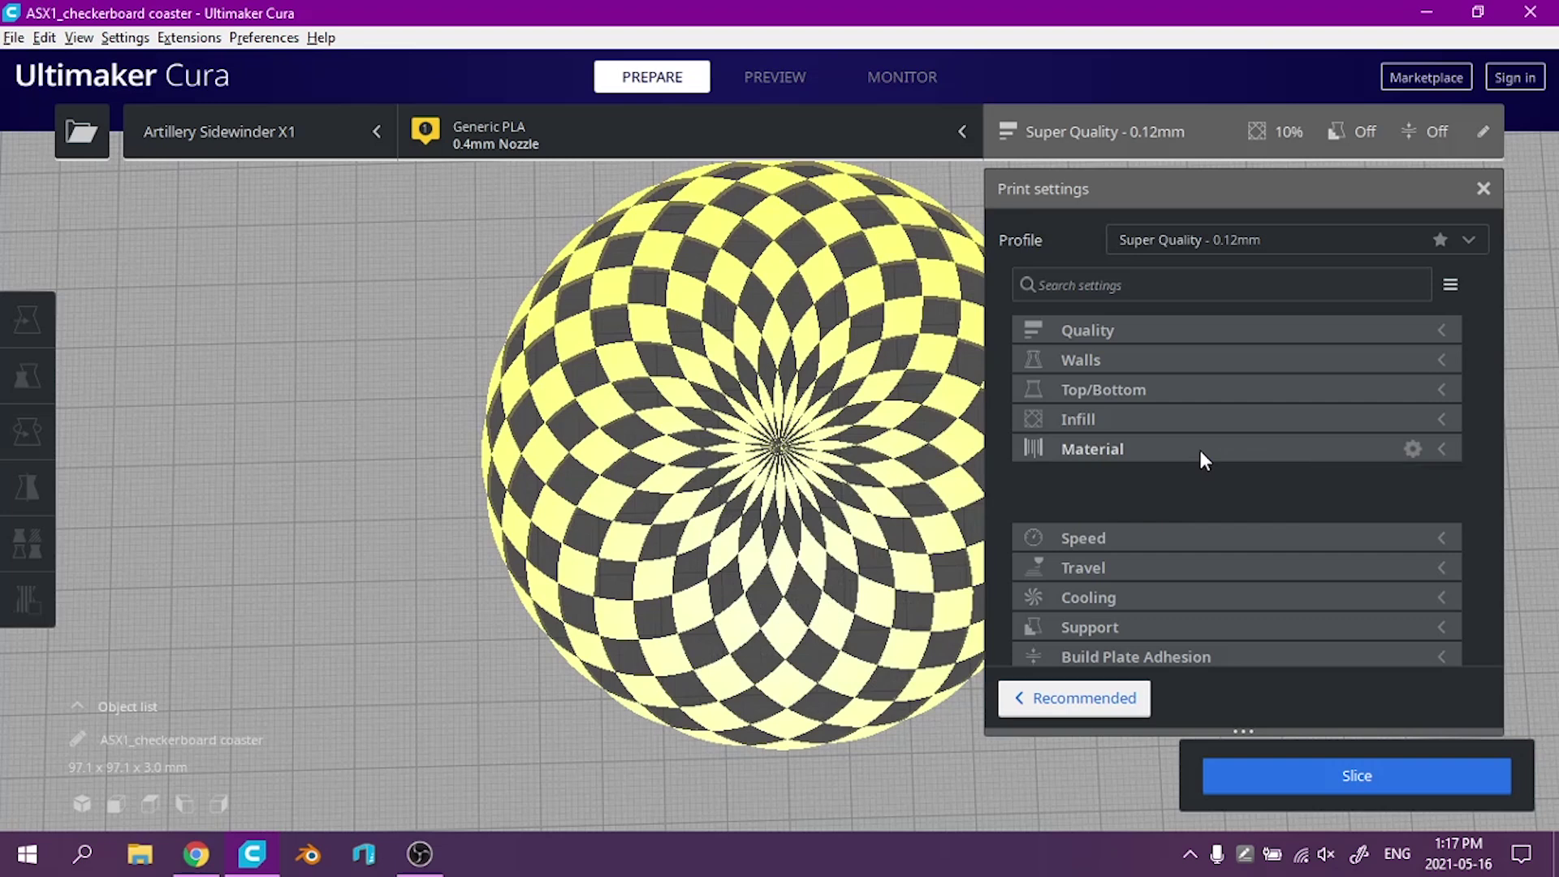
{"action": "left_click", "coordinate": [1181, 479]}
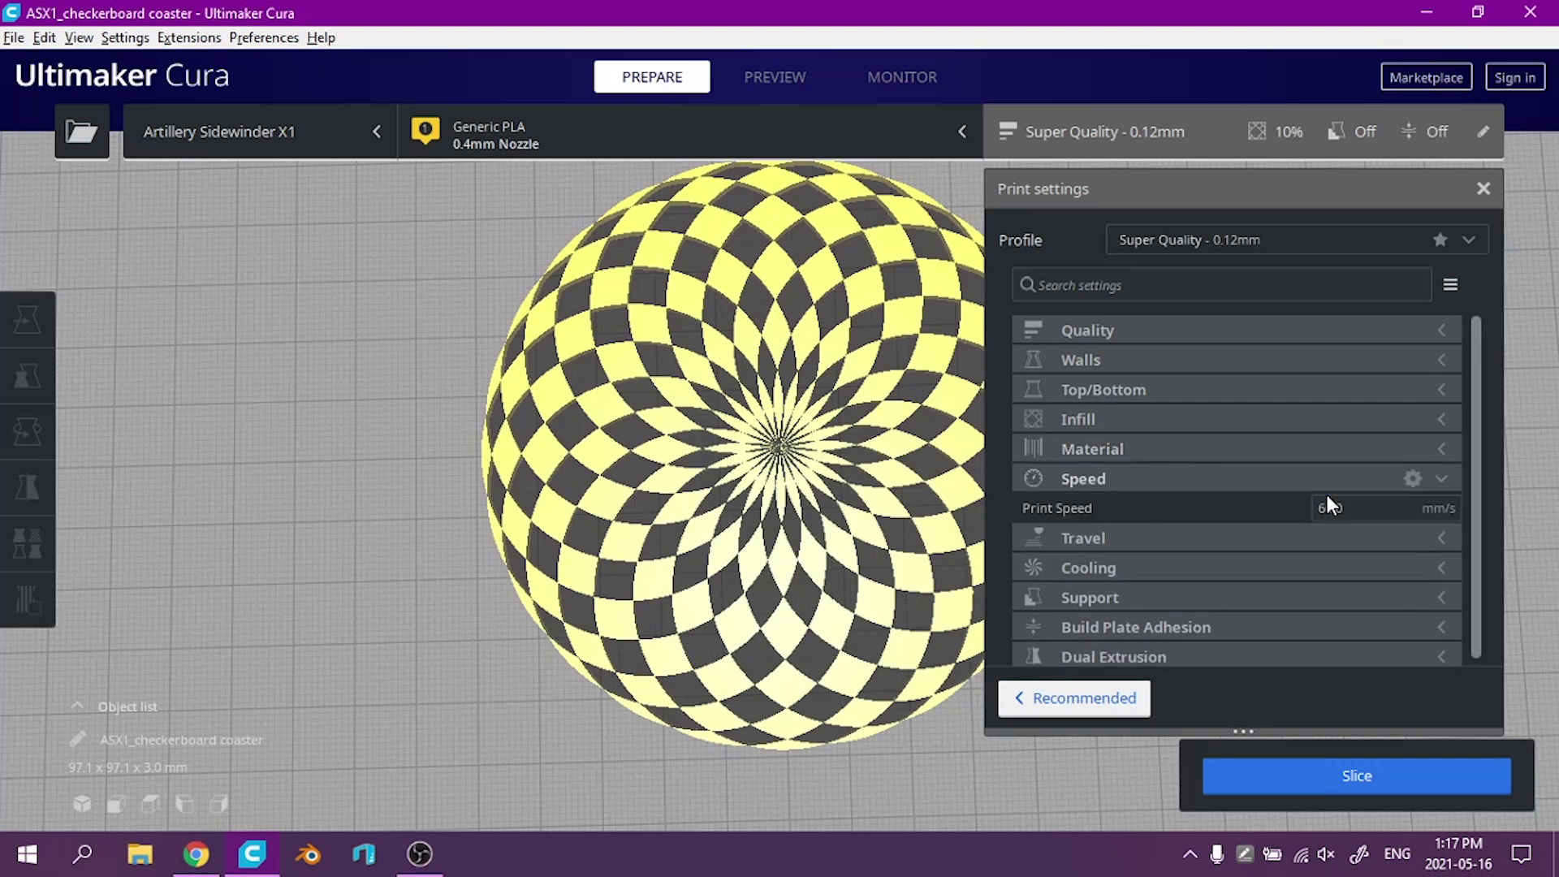
{"action": "left_click", "coordinate": [1352, 509]}
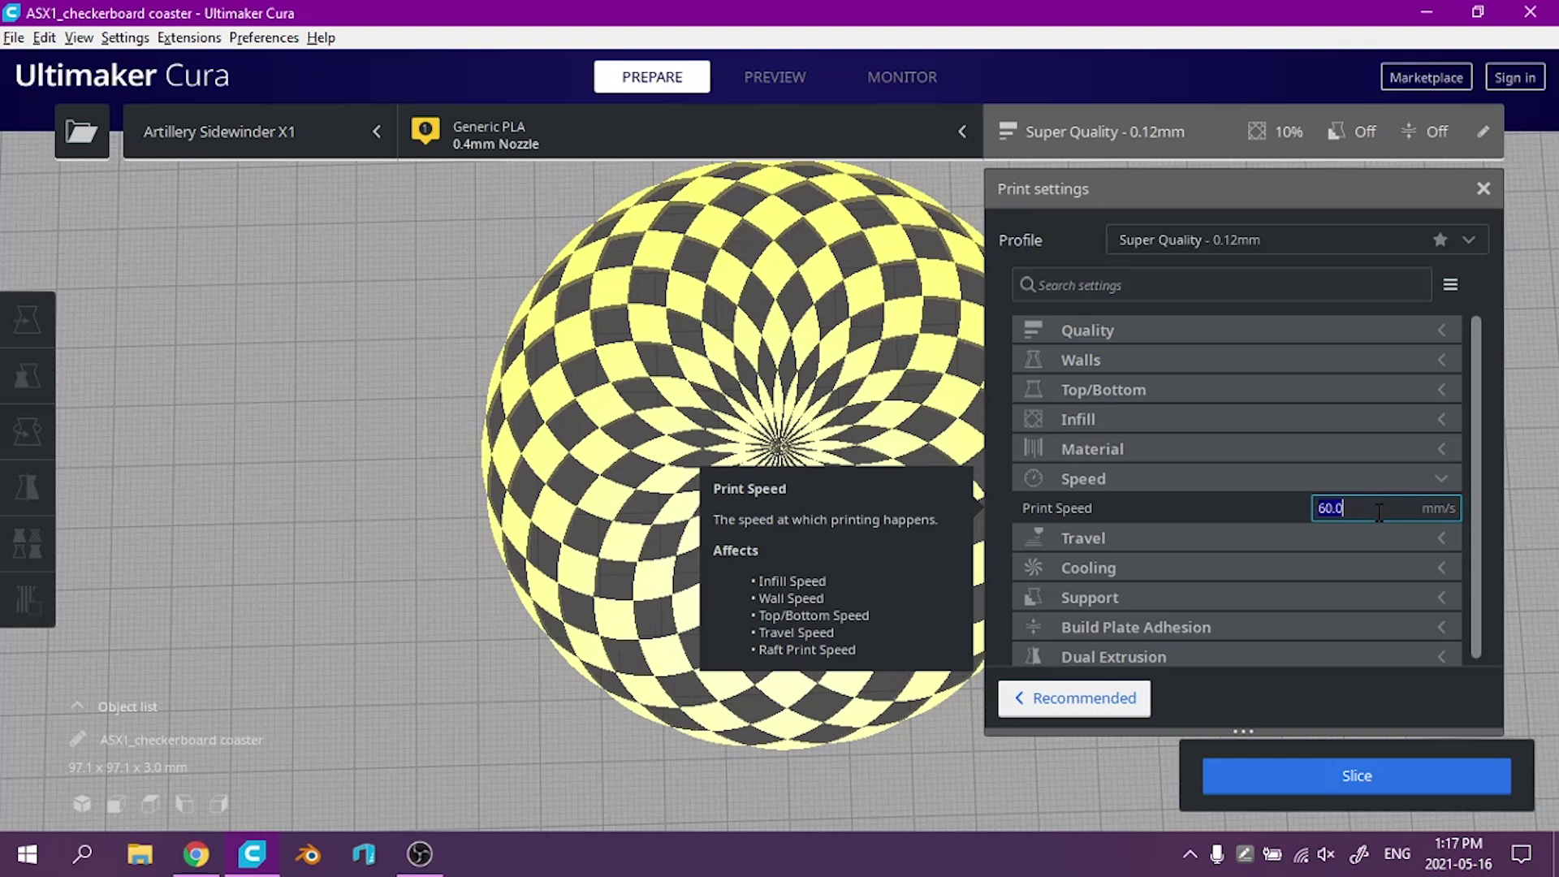
{"action": "type", "text": "50.0"}
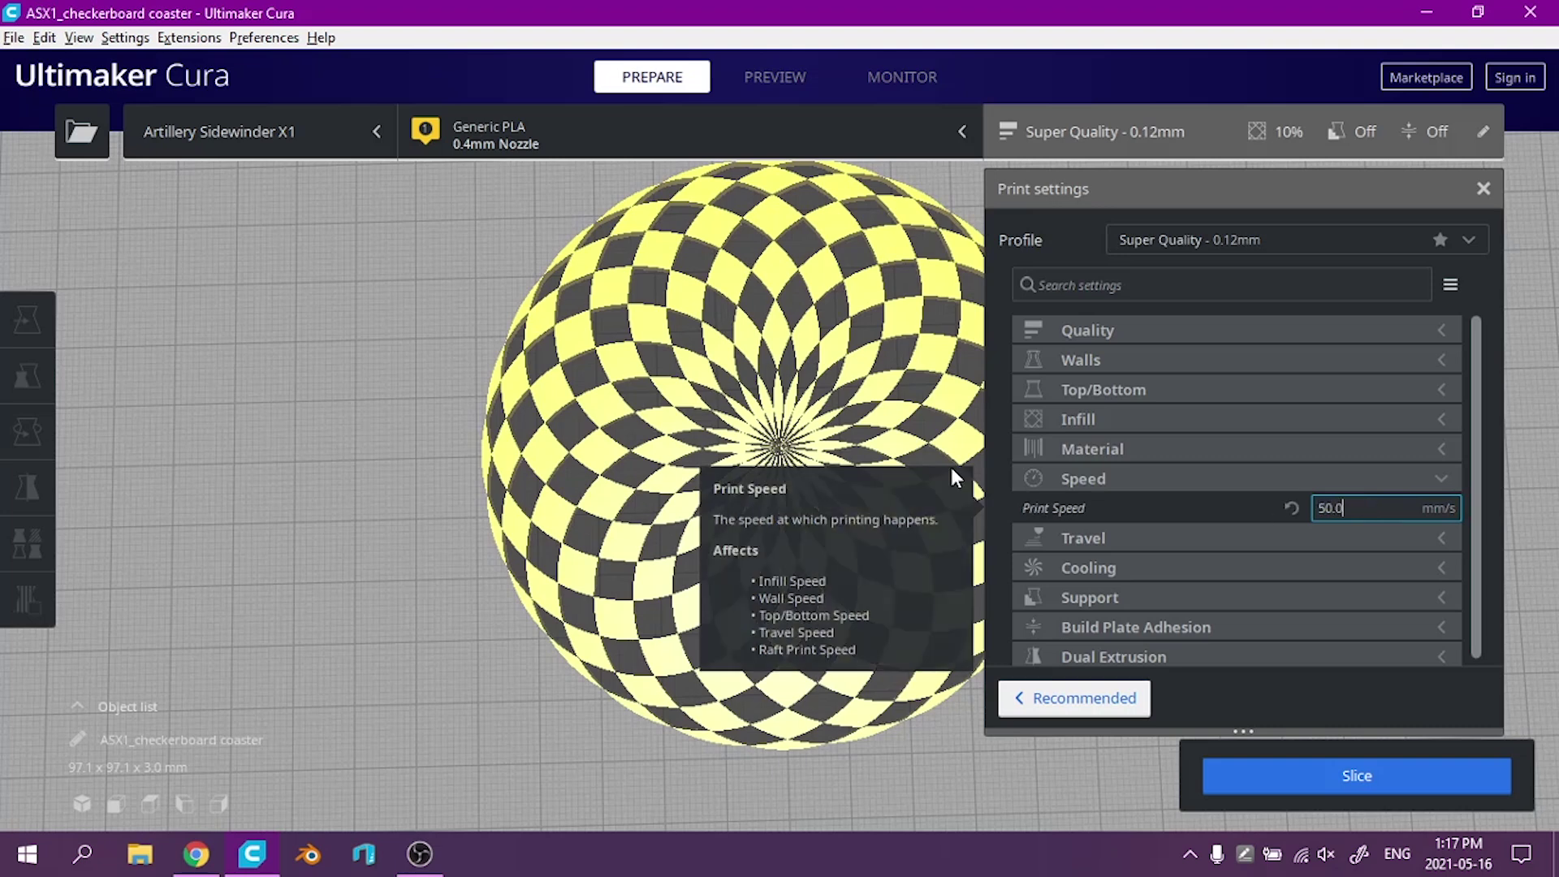
{"action": "left_click", "coordinate": [1104, 478]}
Review the travel, cooling, support and adhesion settings, then slice the coaster
{"action": "left_click", "coordinate": [1172, 503]}
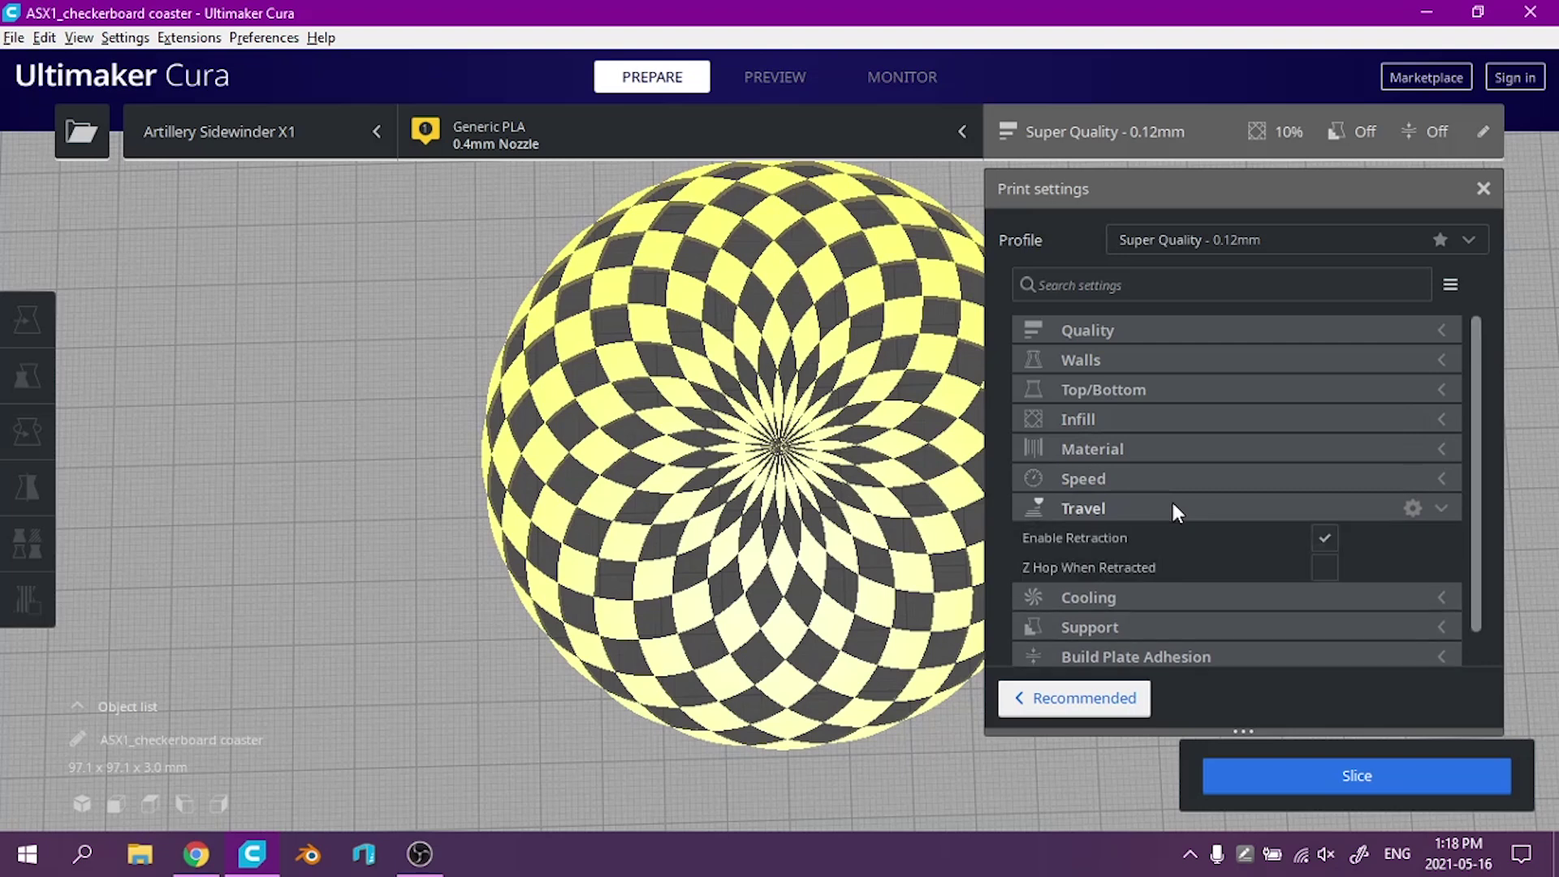
{"action": "left_click", "coordinate": [1178, 510]}
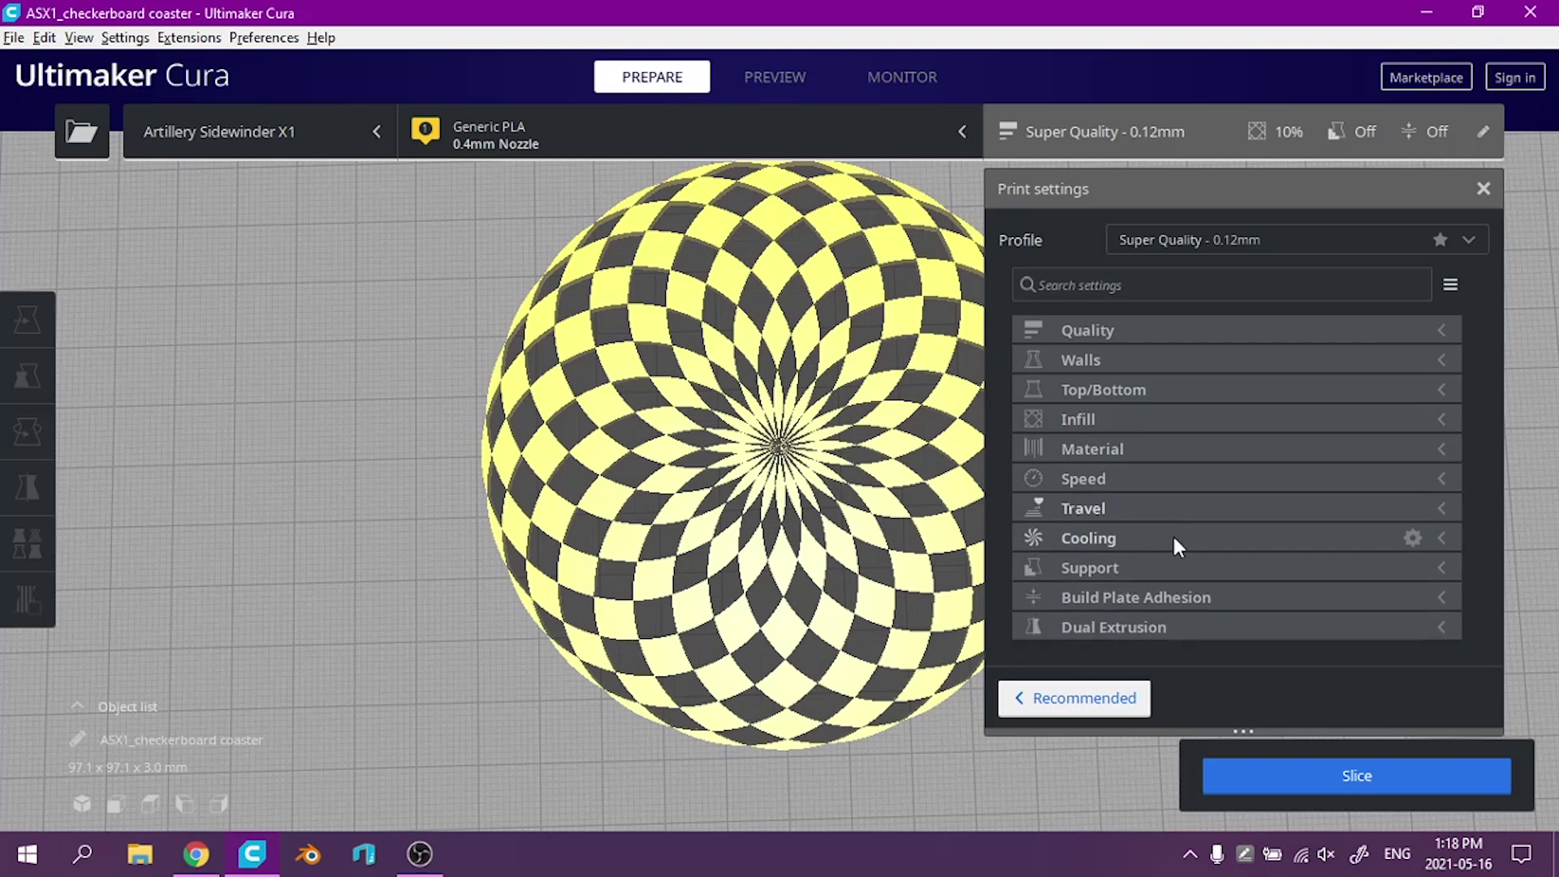
{"action": "left_click", "coordinate": [1171, 533]}
{"action": "left_click", "coordinate": [1172, 533]}
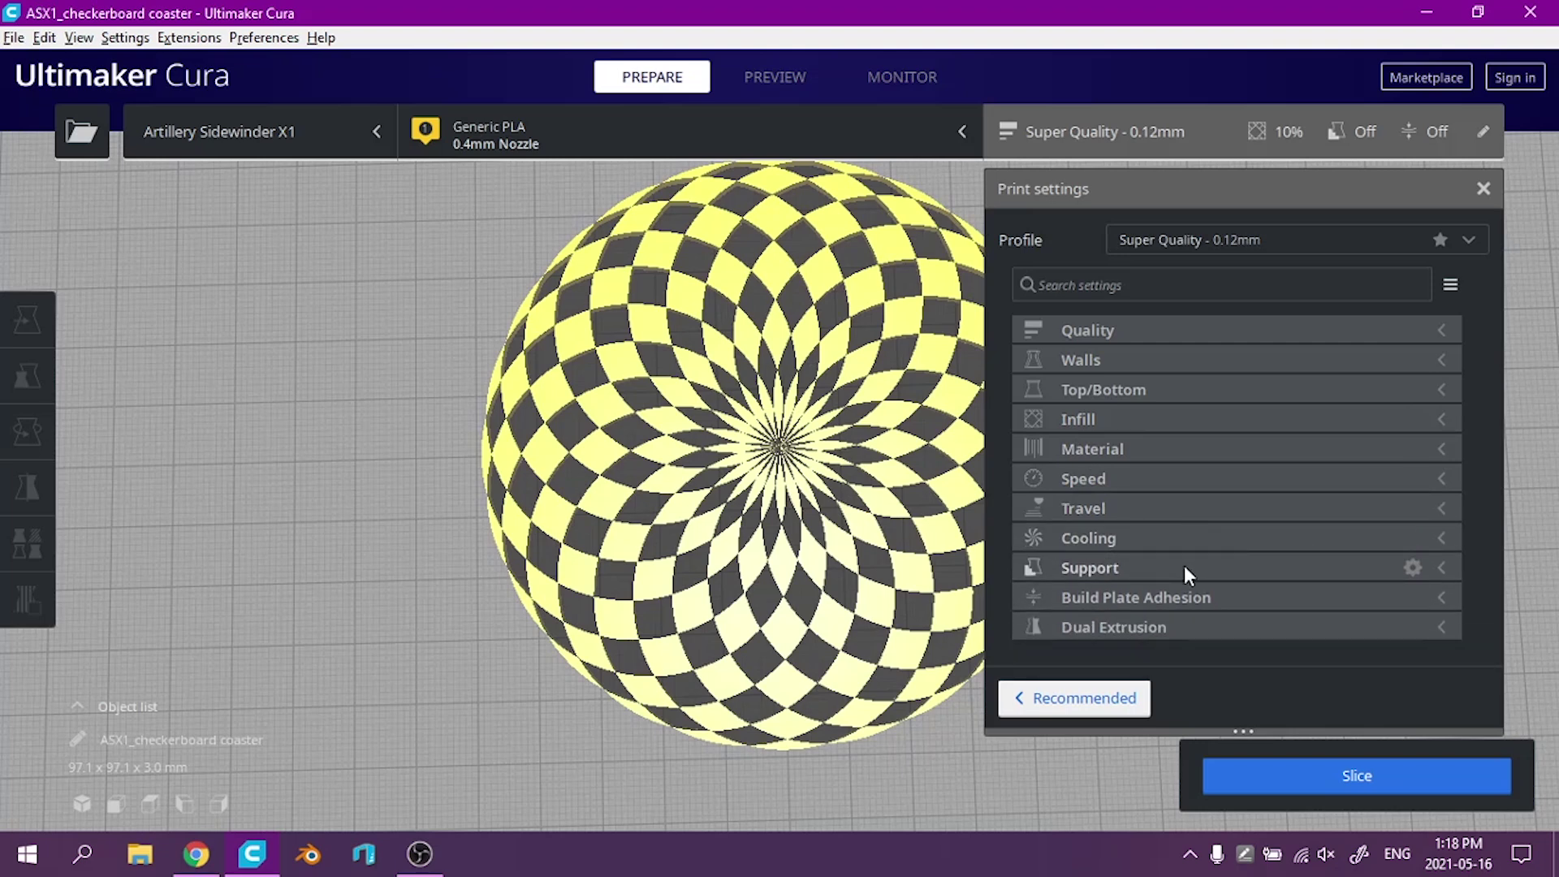
{"action": "left_click", "coordinate": [1184, 565]}
{"action": "left_click", "coordinate": [1193, 567]}
{"action": "left_click", "coordinate": [1239, 592]}
{"action": "left_click", "coordinate": [1239, 601]}
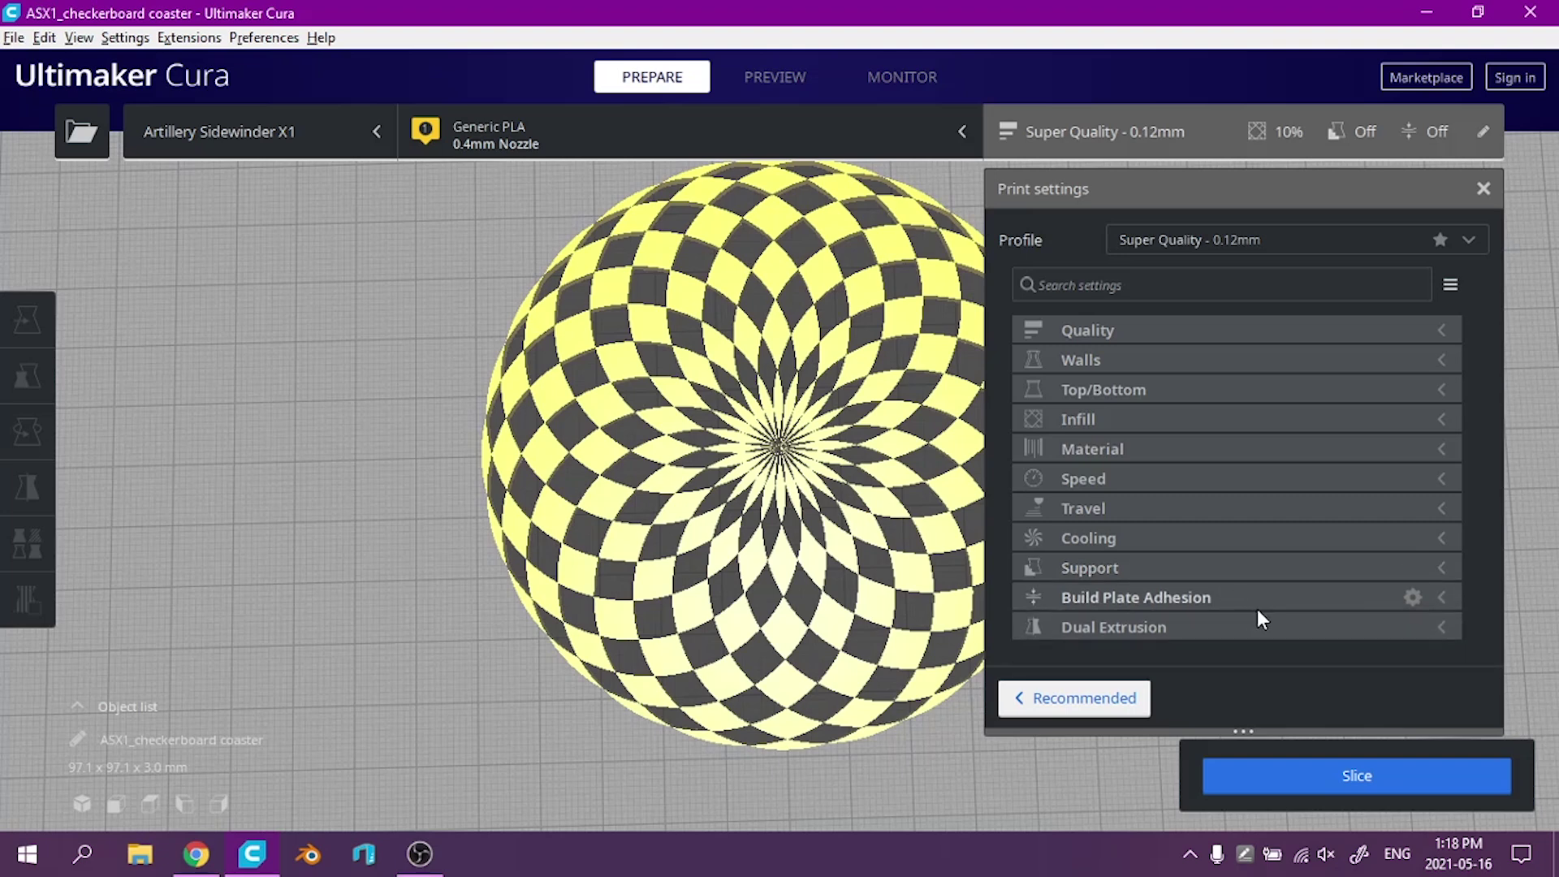
{"action": "left_click", "coordinate": [1370, 776]}
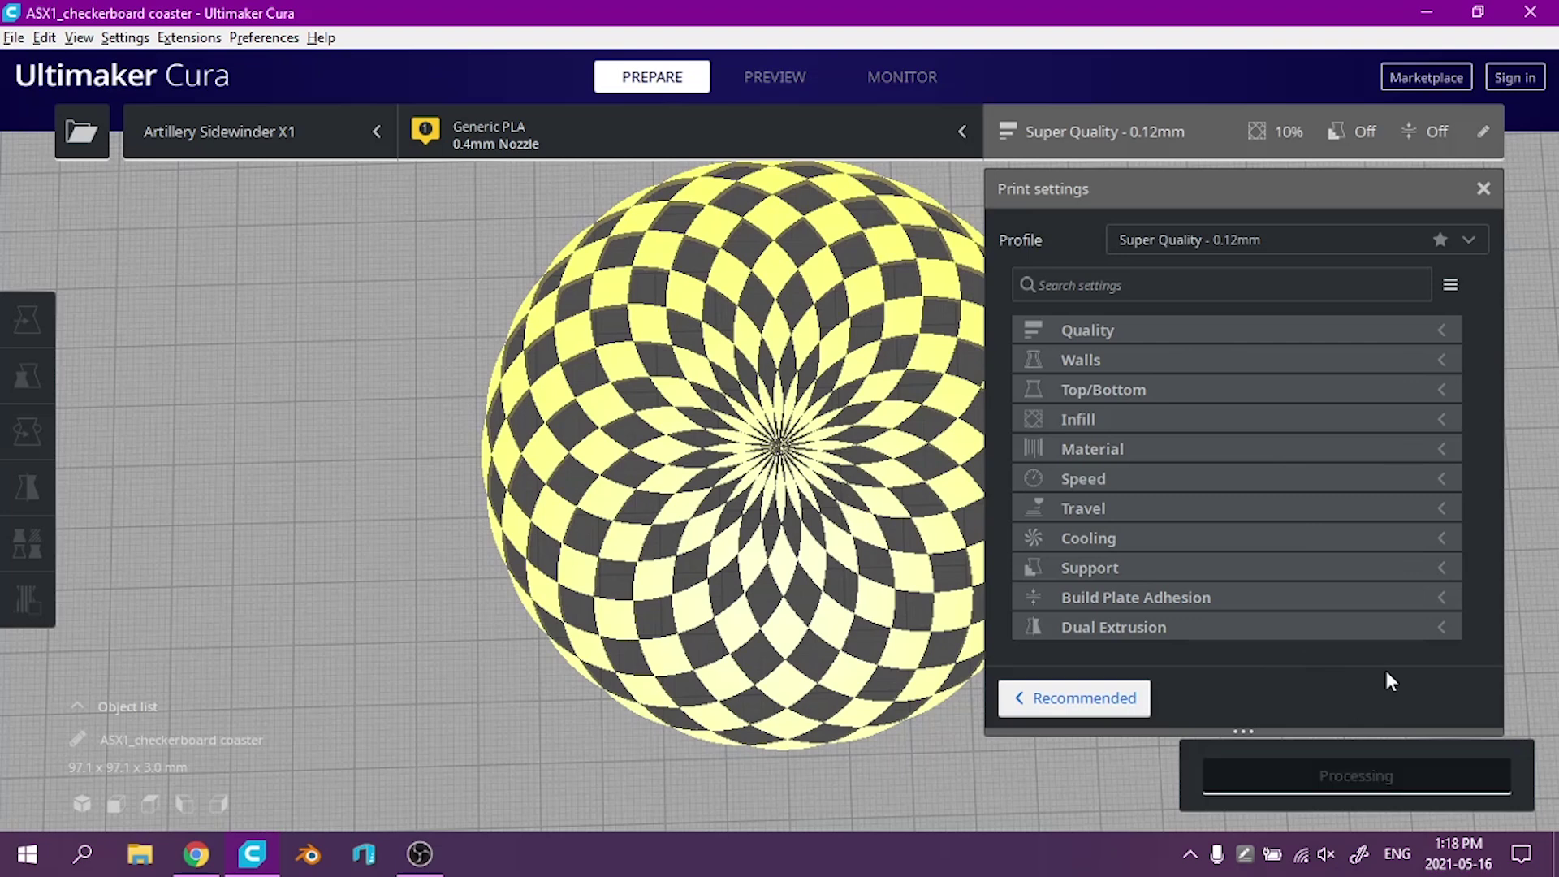
{"action": "left_click", "coordinate": [1483, 190]}
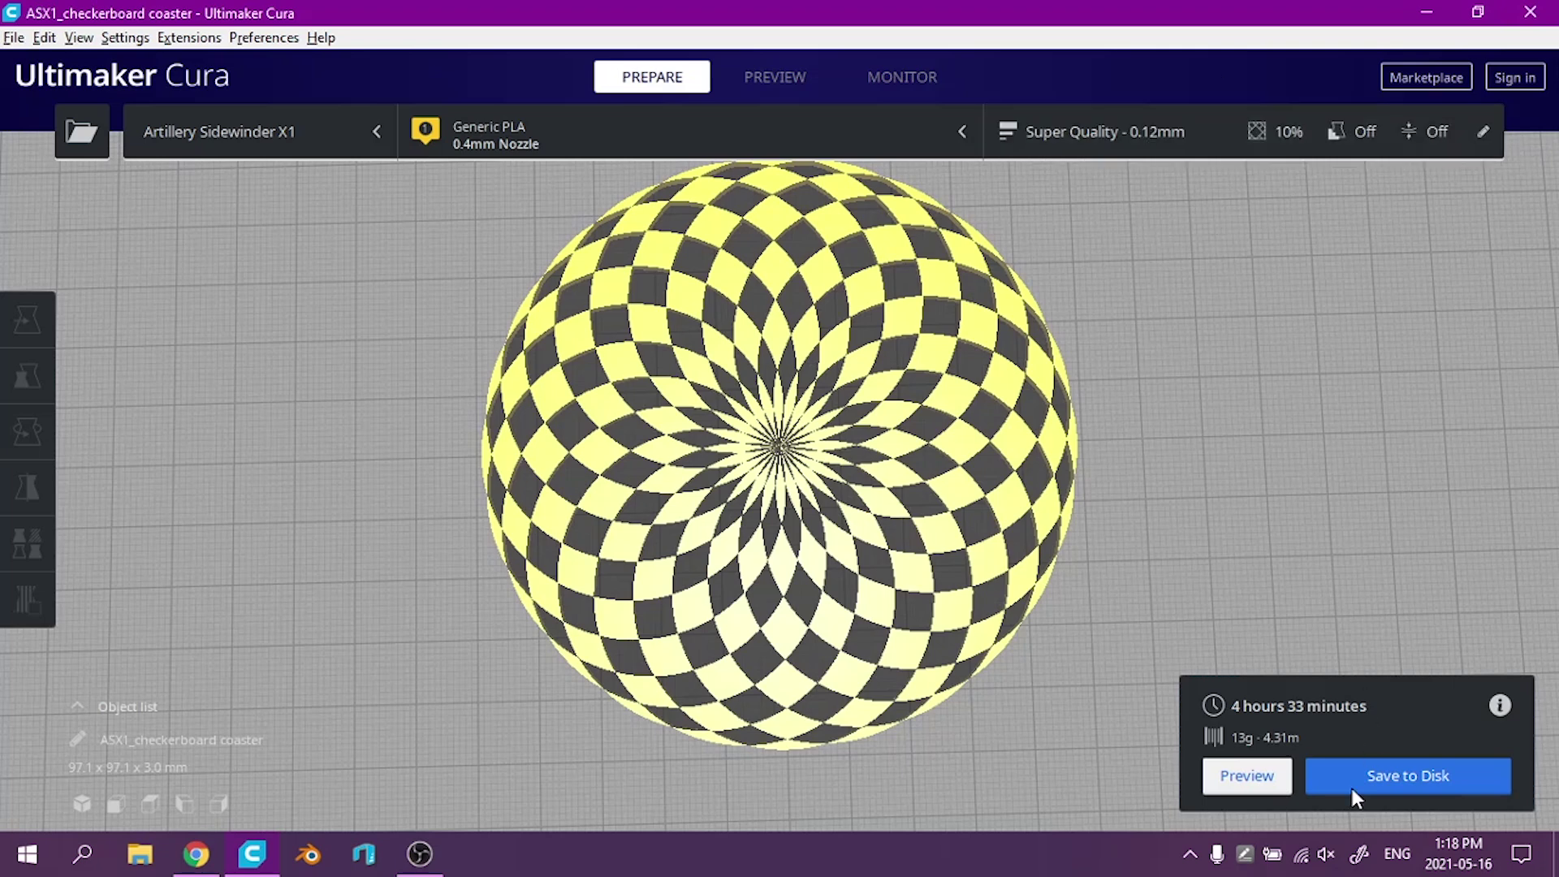
Switch to Preview to see the sliced coaster's toolpaths in layer view
{"action": "left_click", "coordinate": [1247, 775]}
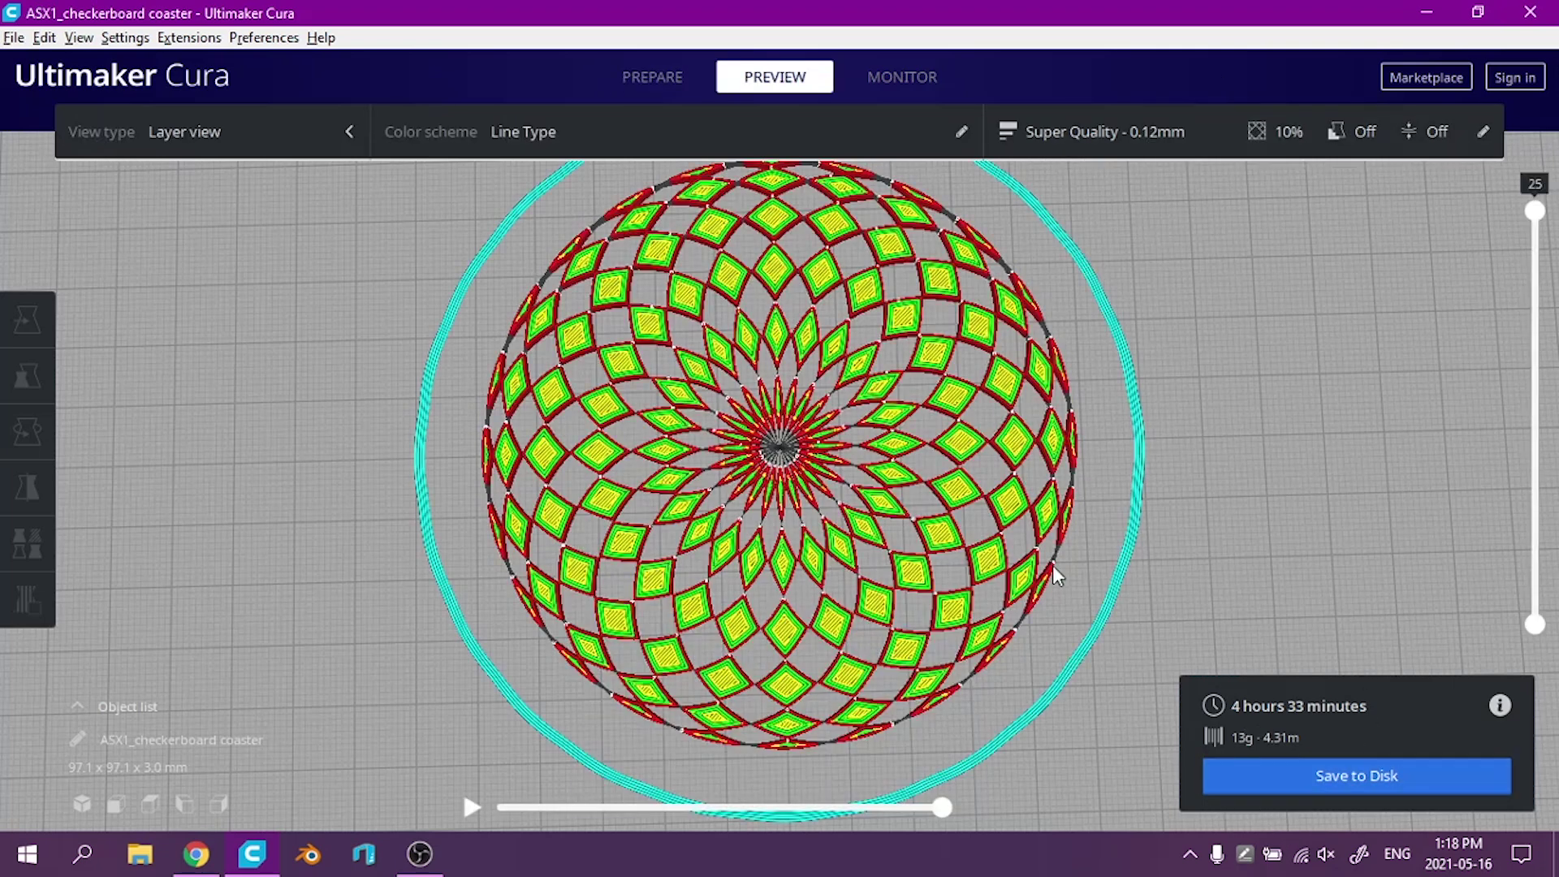
Lower the layer slider so only layer 1 of the coaster is shown
{"action": "scroll", "coordinate": [747, 462], "scroll_direction": "up", "scroll_amount": 3}
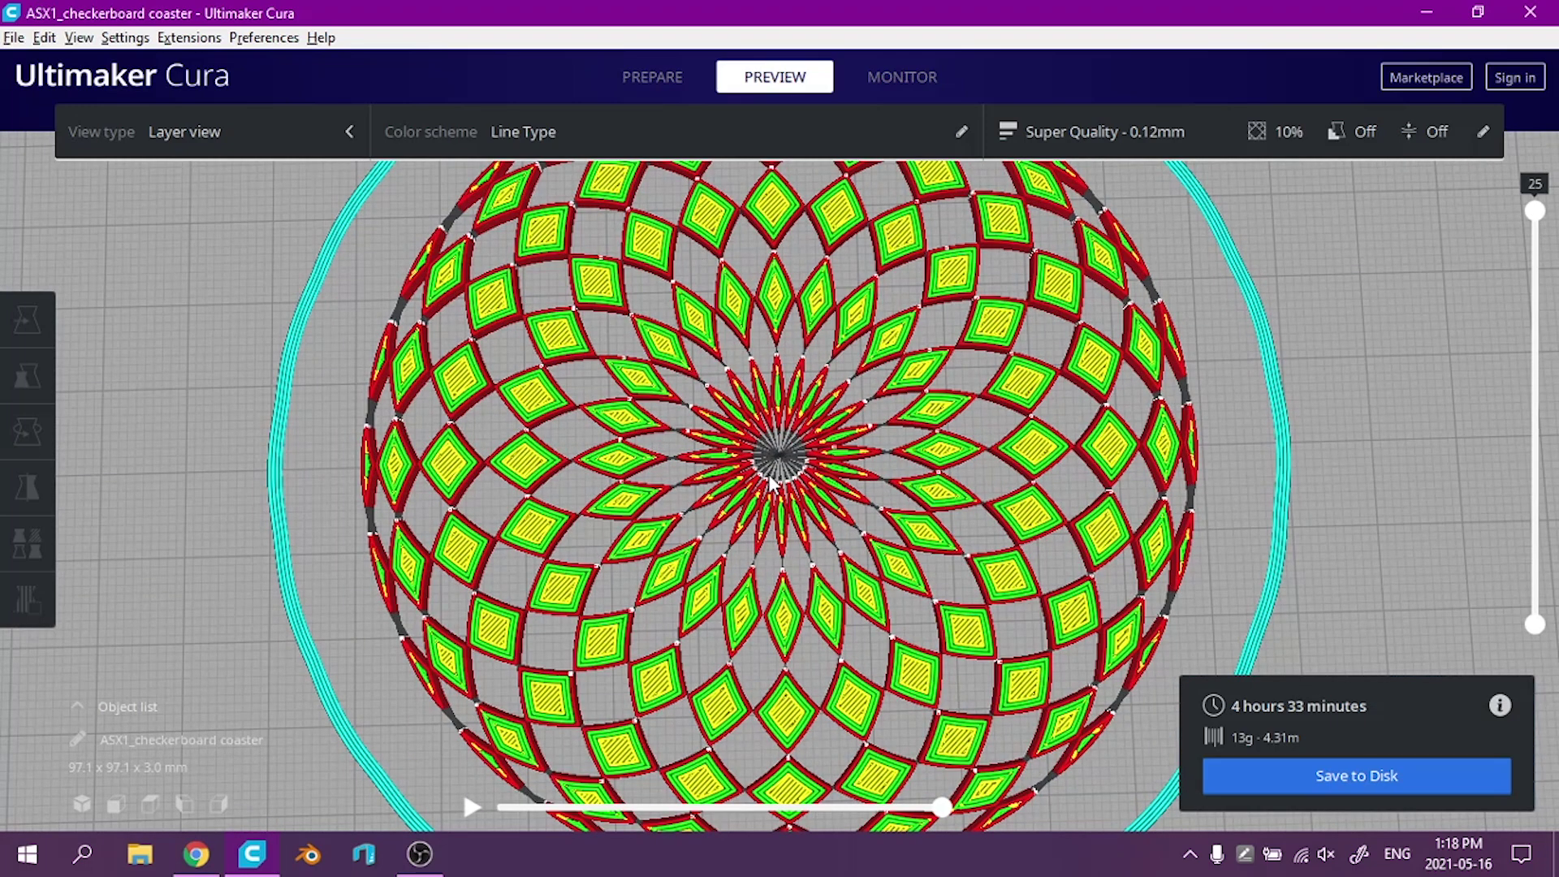
{"action": "scroll", "coordinate": [826, 514], "scroll_direction": "up", "scroll_amount": 5}
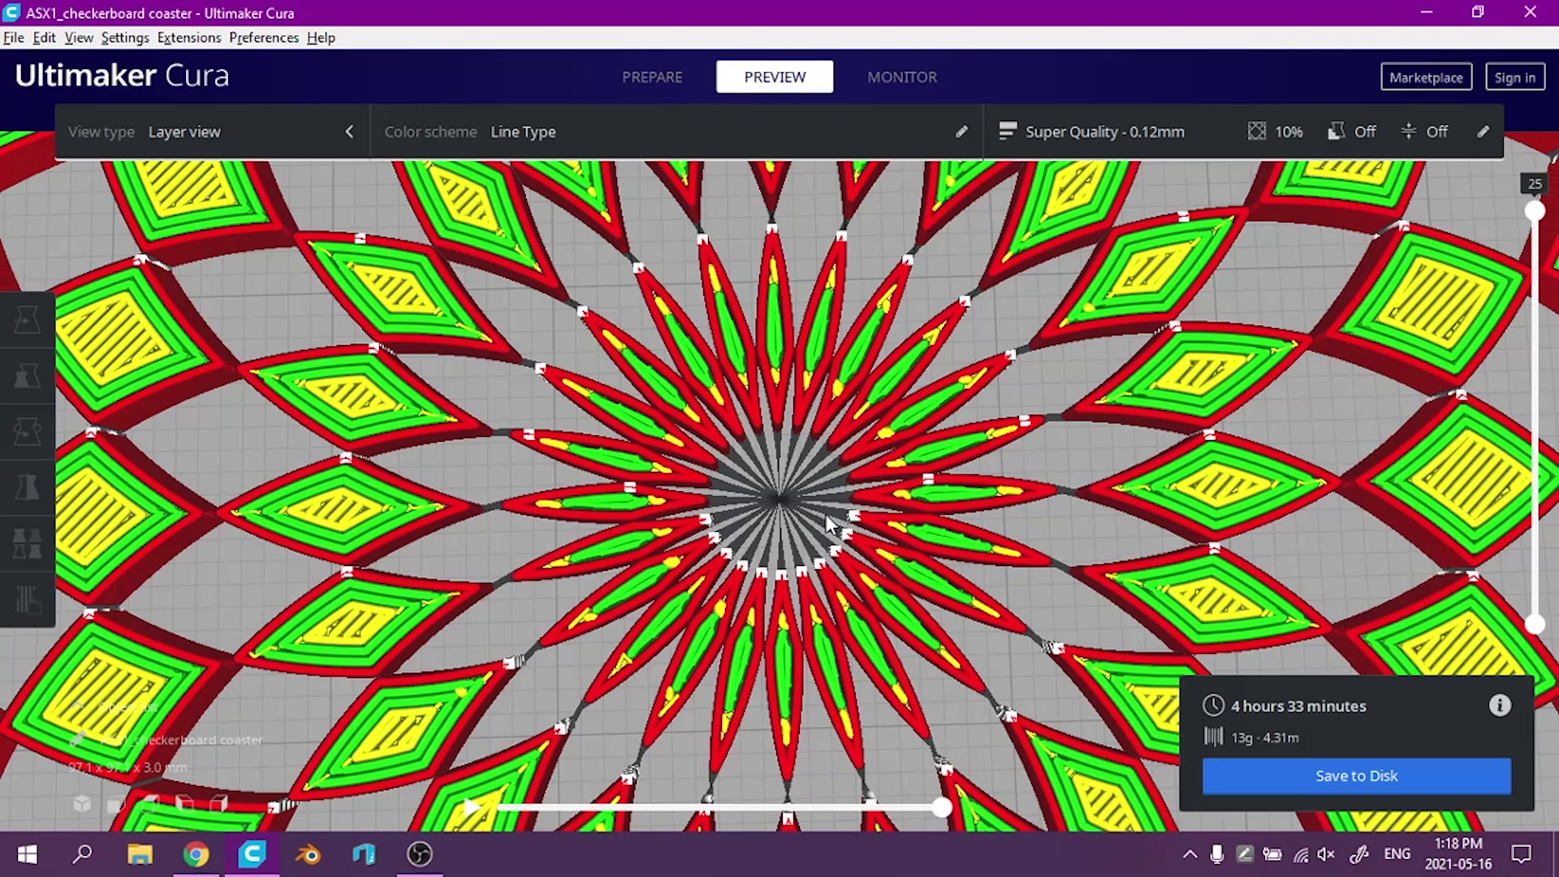
{"action": "scroll", "coordinate": [826, 514], "scroll_direction": "up", "scroll_amount": 2}
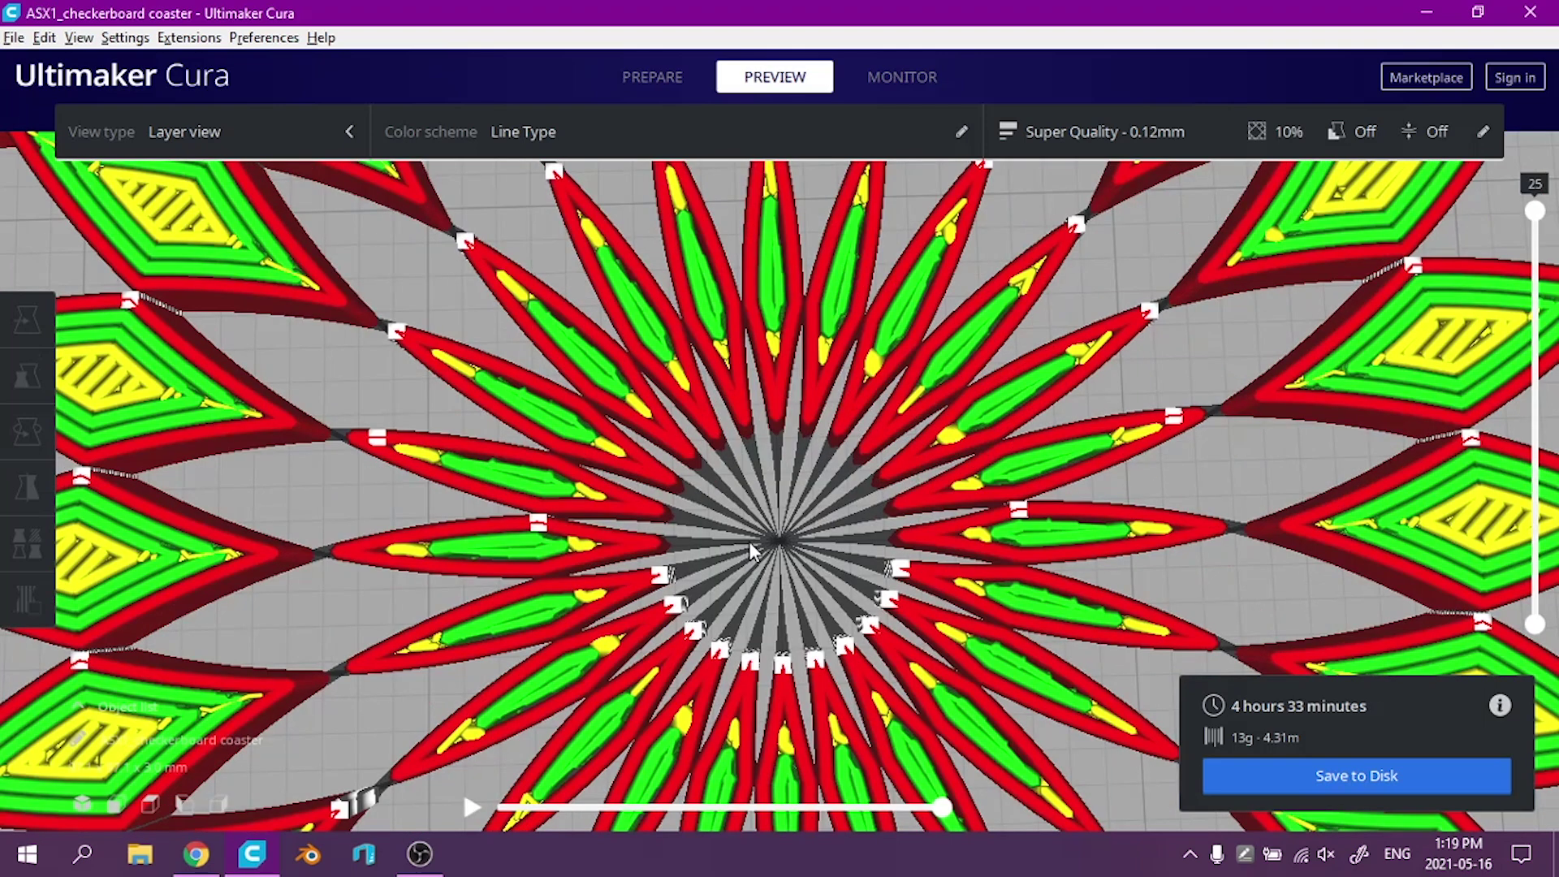
{"action": "left_click", "coordinate": [1534, 212]}
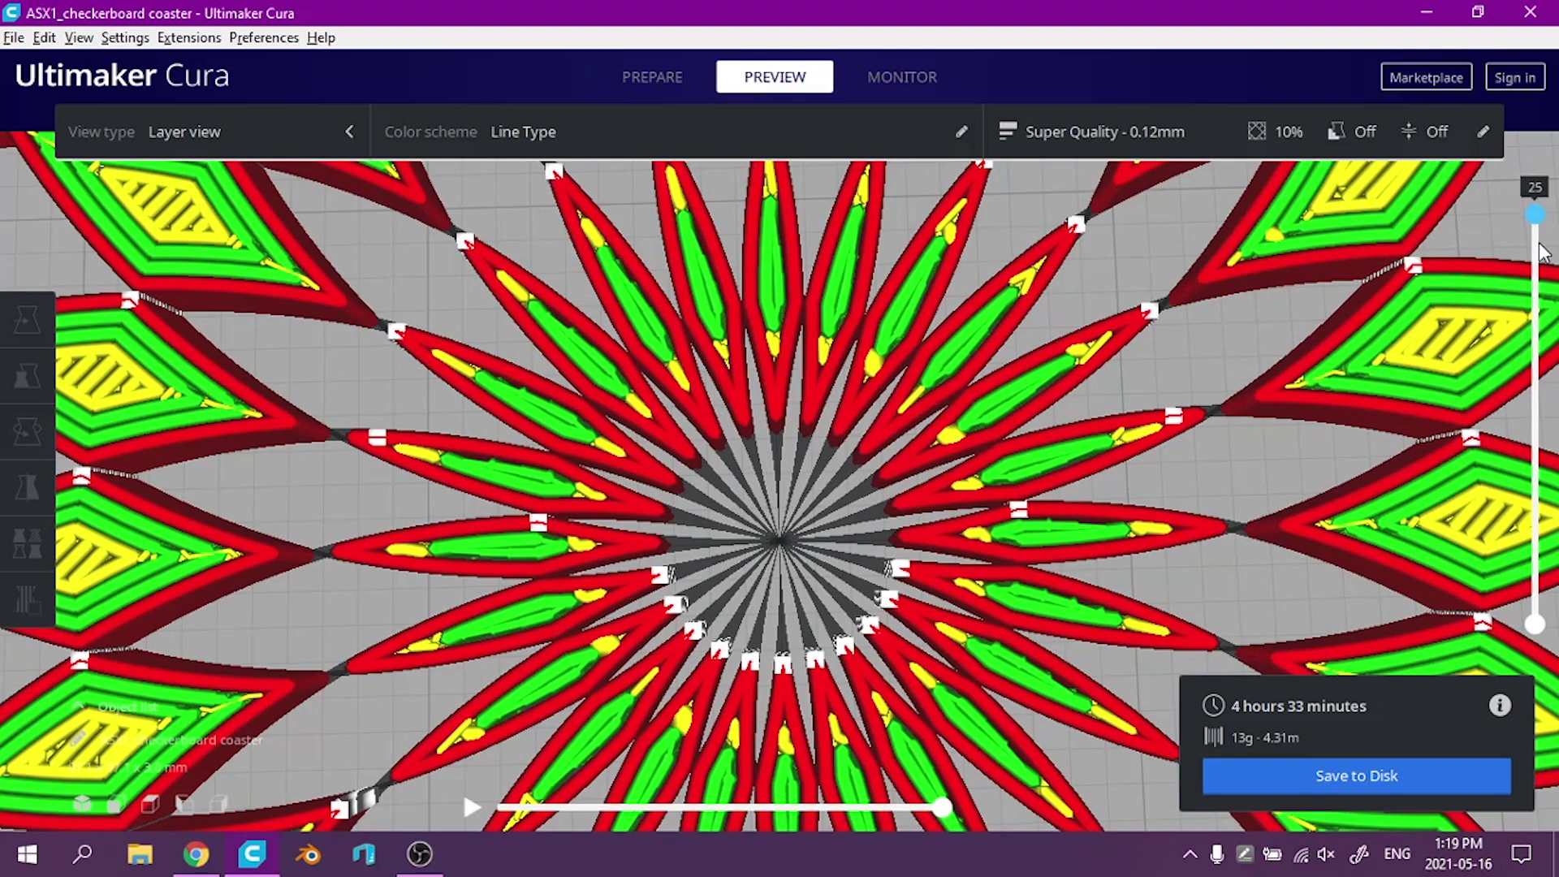
{"action": "key", "text": "Down"}
{"action": "key", "text": "Down"}
{"action": "key", "text": "Down"}
{"action": "key", "text": "Down"}
{"action": "key", "text": "Down"}
{"action": "key", "text": "Down"}
{"action": "key", "text": "Down"}
{"action": "key", "text": "Down"}
{"action": "key", "text": "Down"}
{"action": "key", "text": "Down"}
{"action": "key", "text": "Down"}
{"action": "key", "text": "Down"}
{"action": "key", "text": "Down"}
{"action": "key", "text": "Down"}
{"action": "key", "text": "Down"}
{"action": "key", "text": "Down"}
{"action": "key", "text": "Down"}
{"action": "key", "text": "Down"}
{"action": "key", "text": "Down"}
{"action": "key", "text": "Down"}
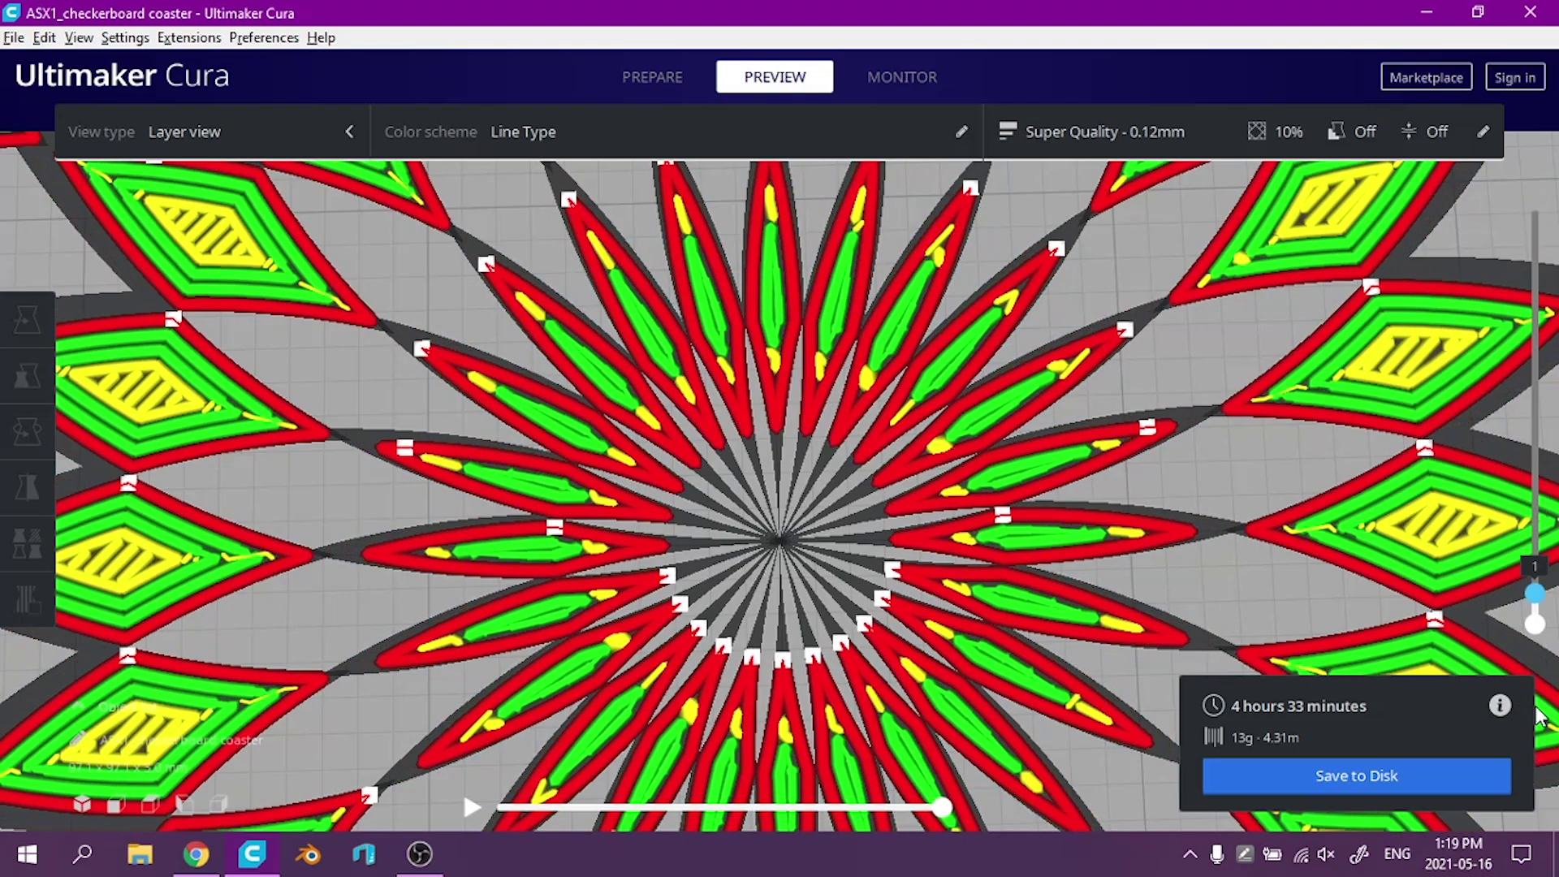
{"action": "scroll", "coordinate": [1068, 503], "scroll_direction": "down", "scroll_amount": 5}
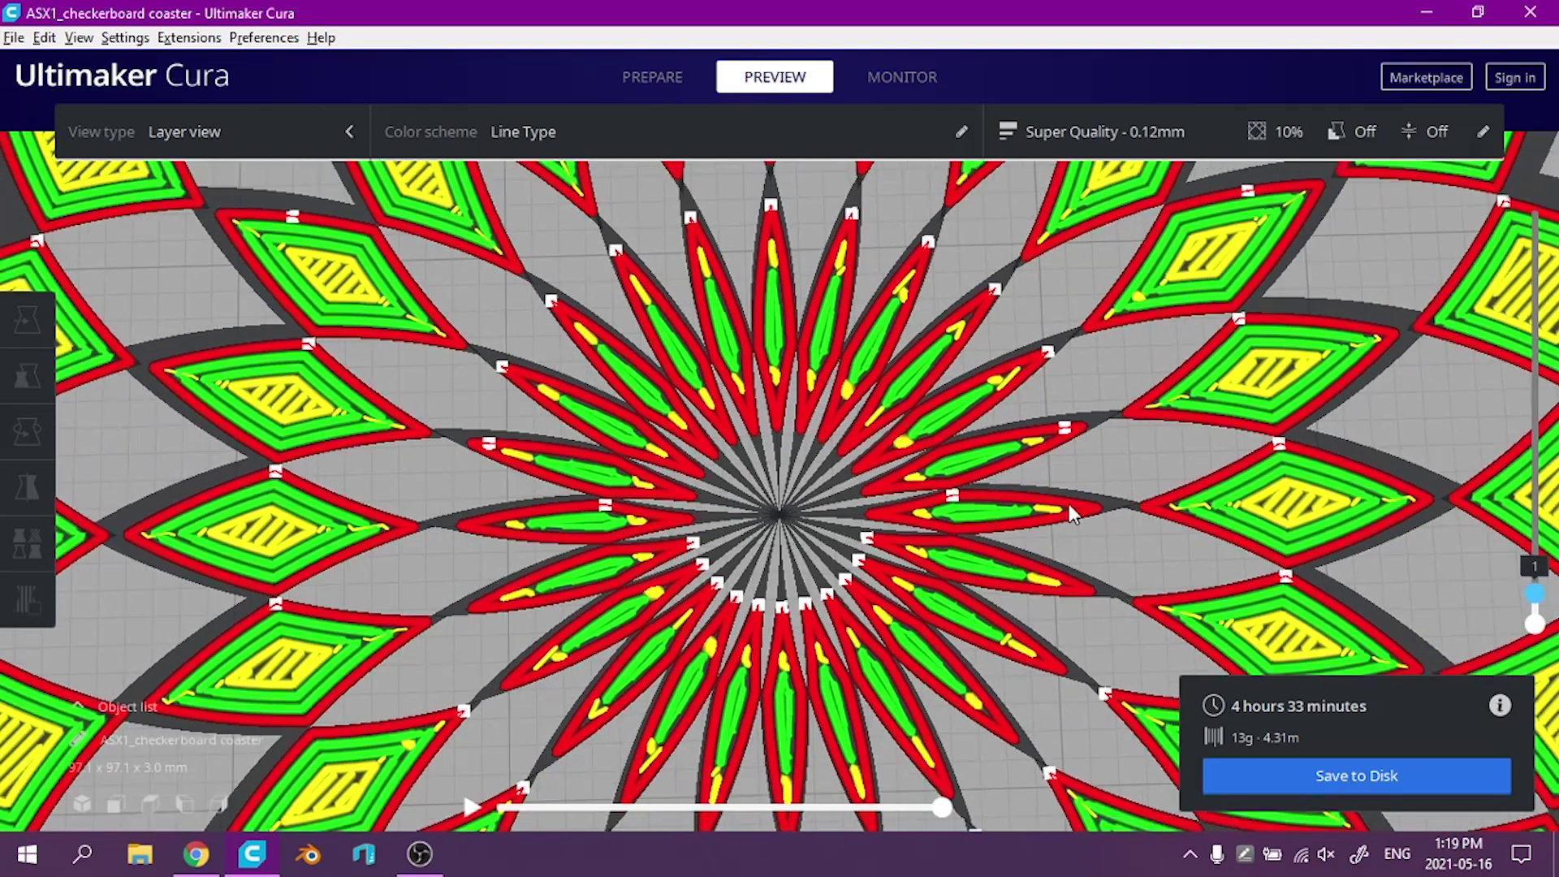
{"action": "scroll", "coordinate": [1055, 505], "scroll_direction": "down", "scroll_amount": 8}
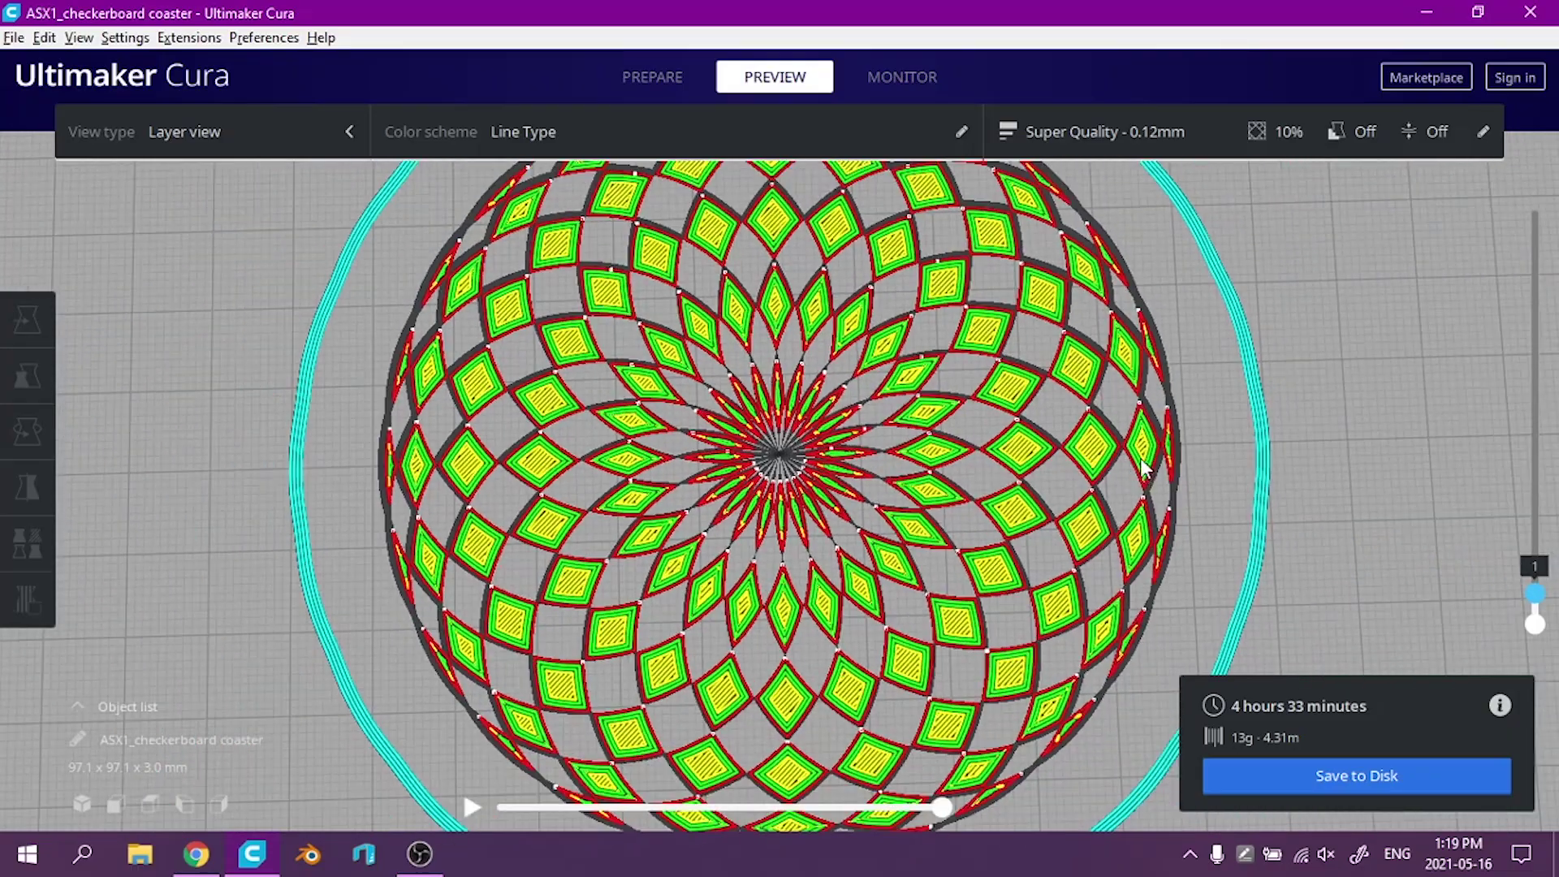
Orbit to a perspective view and play back the first layer's toolpaths along the path slider
{"action": "right_click_drag", "start_coordinate": [1215, 461], "coordinate": [1162, 557]}
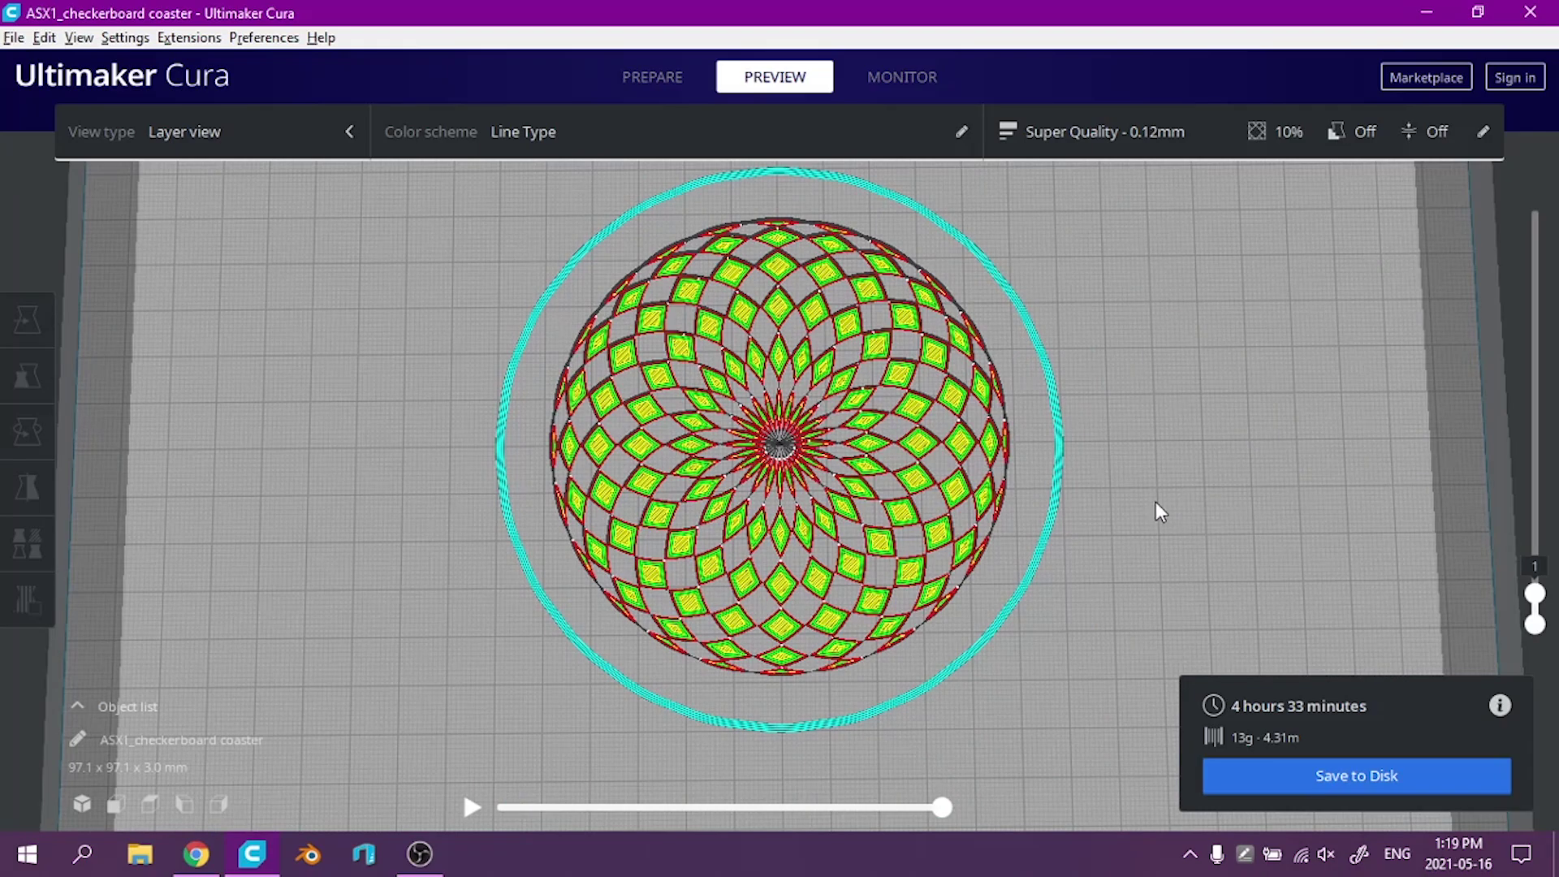
{"action": "right_click_drag", "start_coordinate": [1156, 502], "coordinate": [1172, 576]}
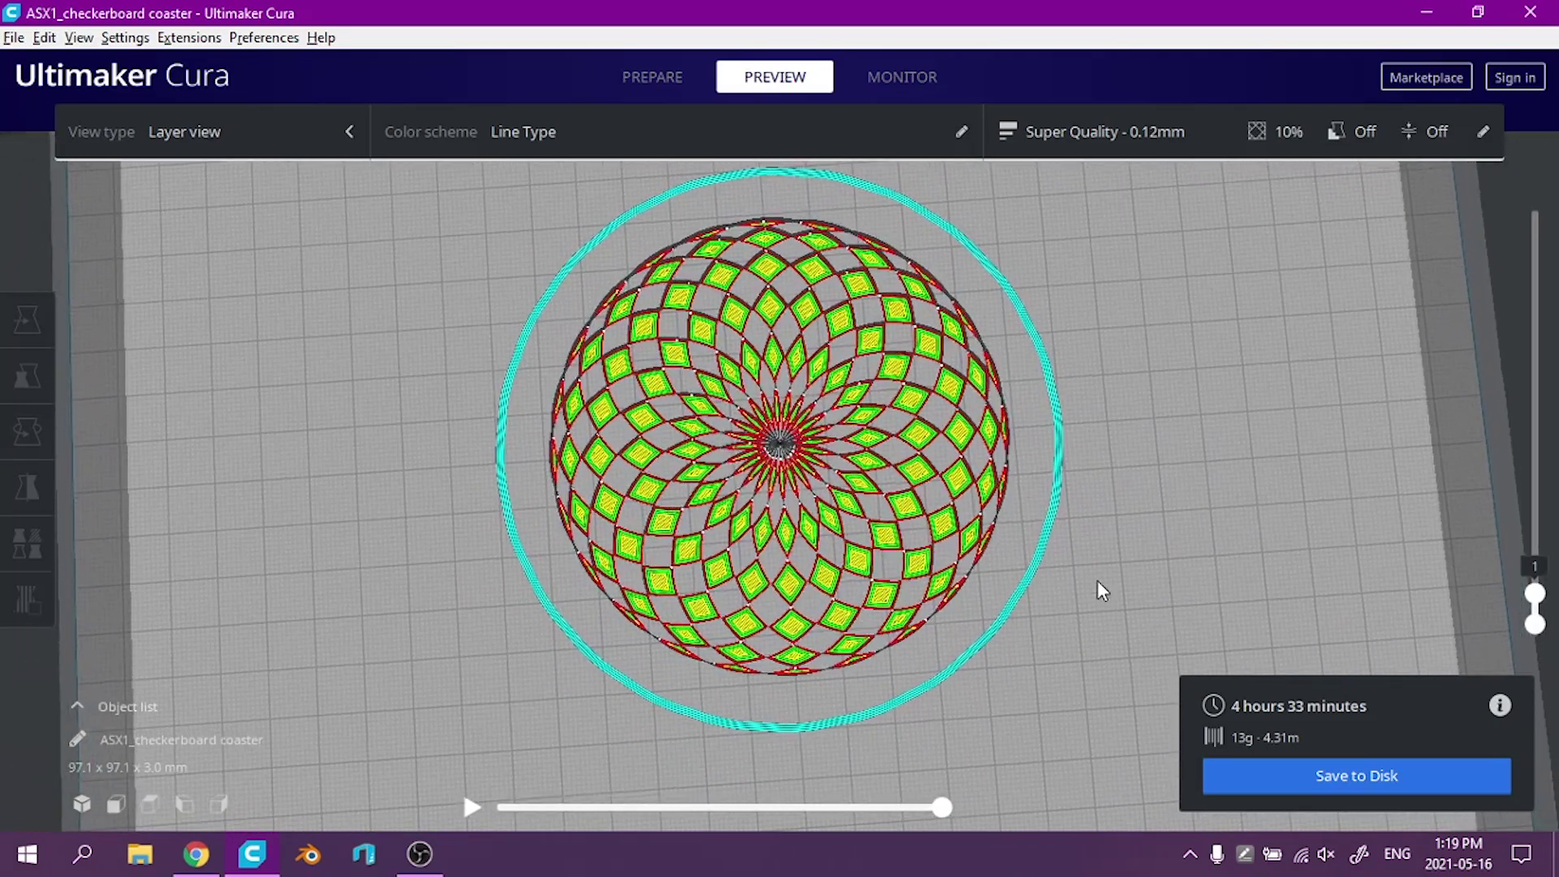
{"action": "scroll", "coordinate": [1097, 579], "scroll_direction": "up", "scroll_amount": 10}
{"action": "scroll", "coordinate": [922, 575], "scroll_direction": "up", "scroll_amount": 2}
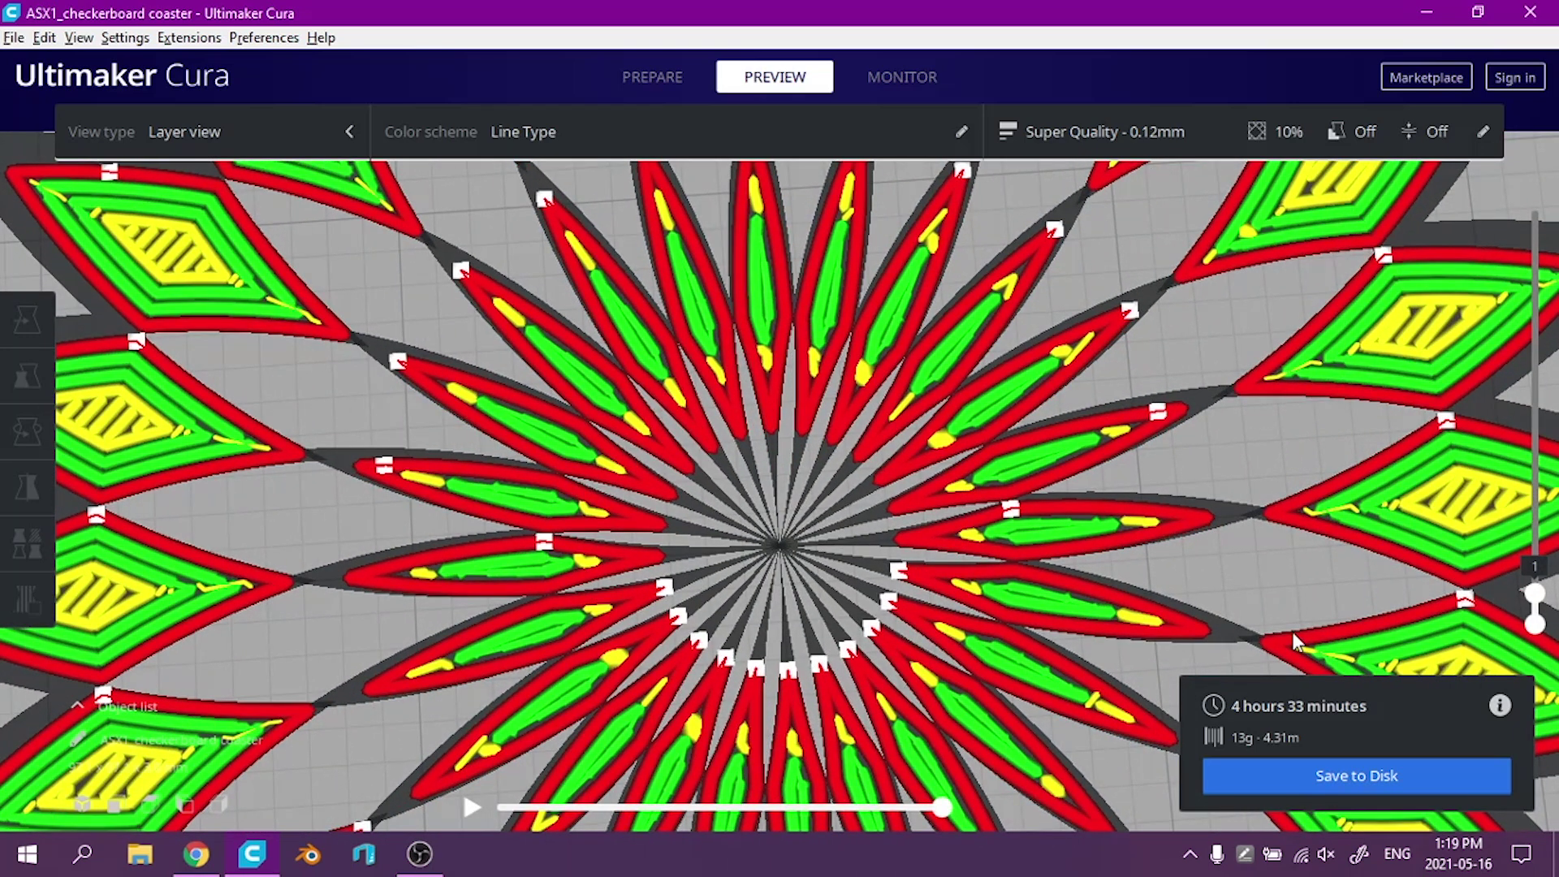
{"action": "left_click", "coordinate": [467, 812]}
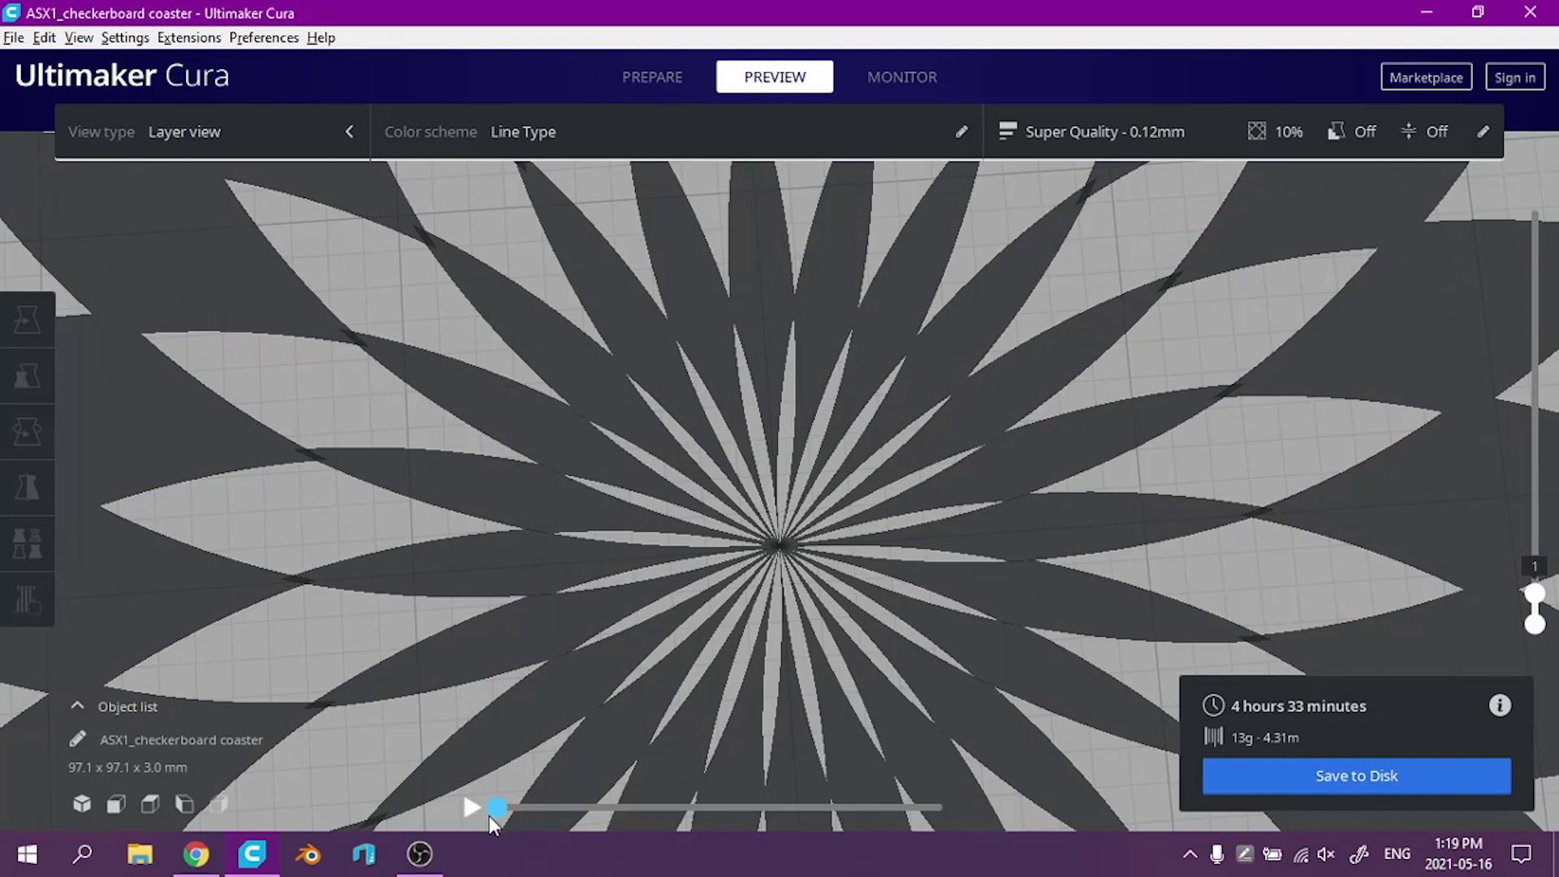
{"action": "left_click_drag", "start_coordinate": [565, 817], "coordinate": [945, 831]}
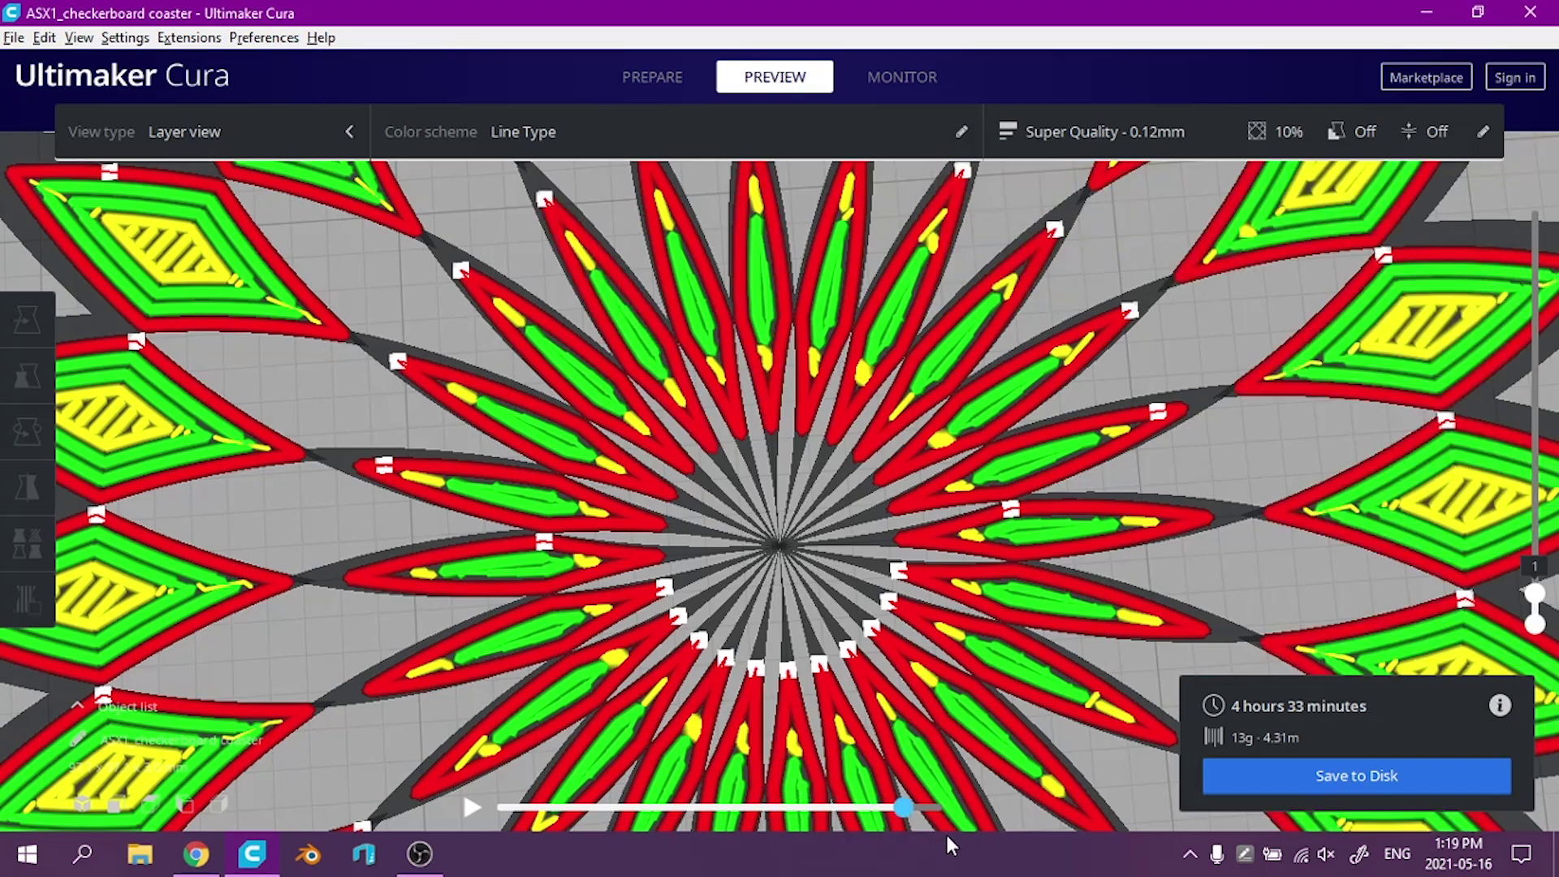
{"action": "scroll", "coordinate": [898, 650], "scroll_direction": "down", "scroll_amount": 10}
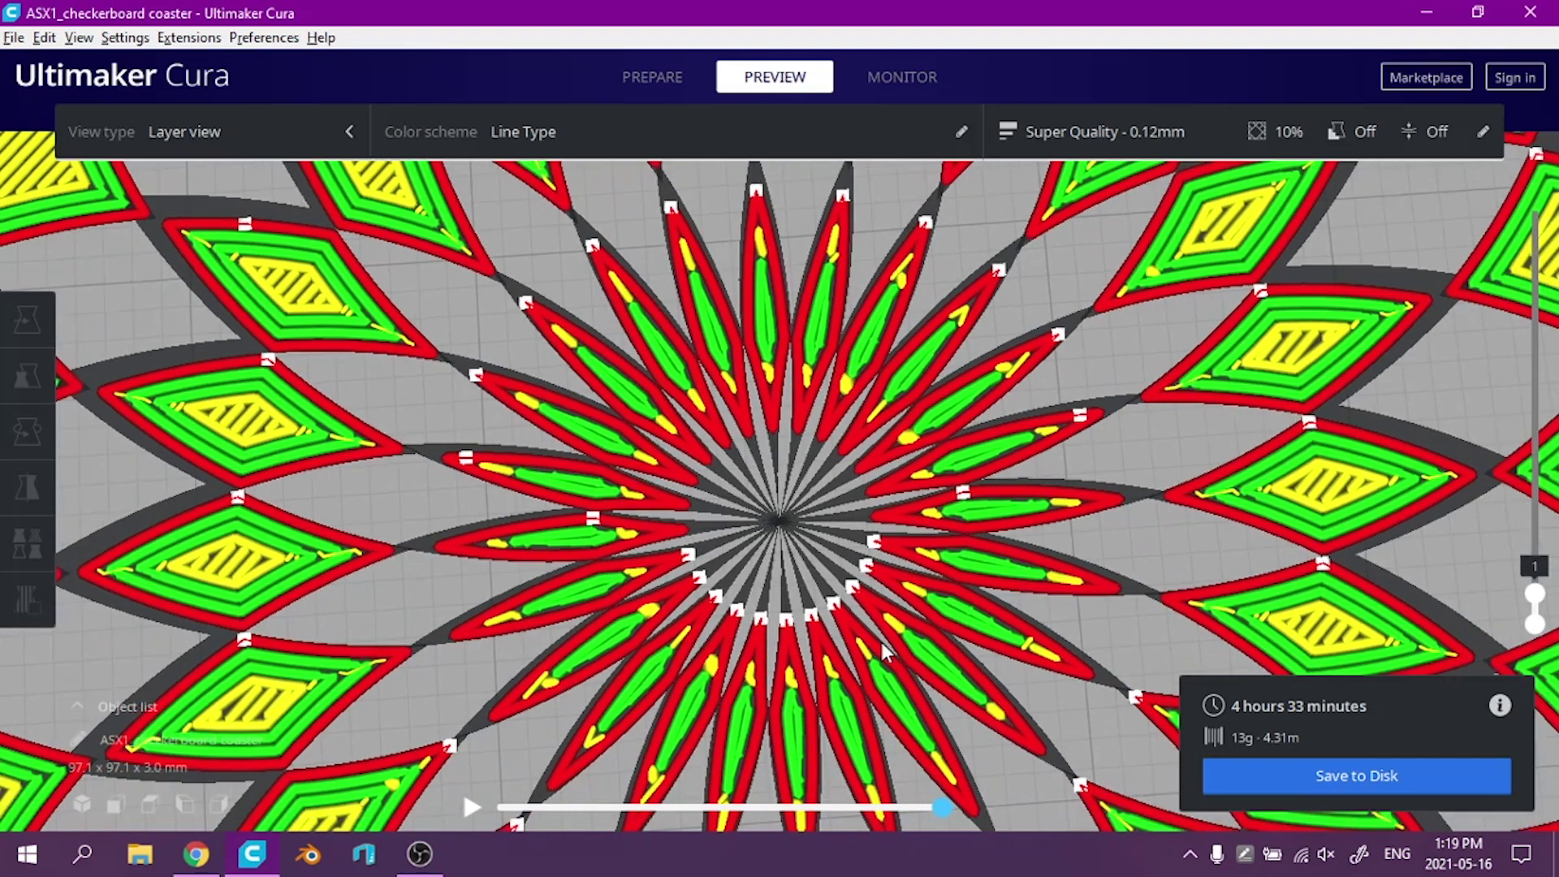
{"action": "scroll", "coordinate": [782, 448], "scroll_direction": "down", "scroll_amount": 5}
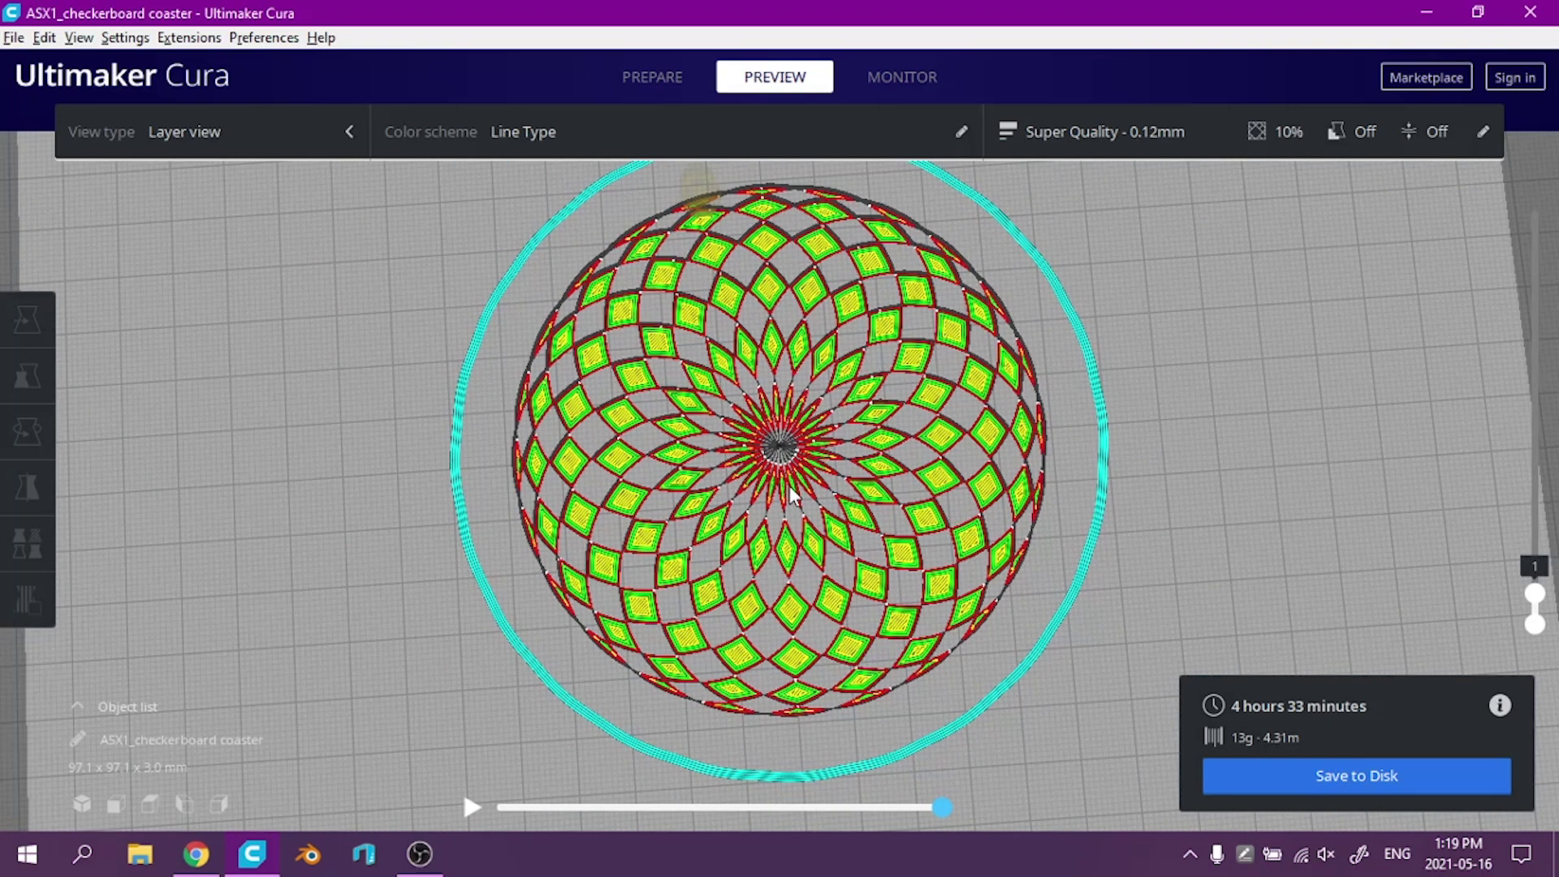
{"action": "scroll", "coordinate": [795, 488], "scroll_direction": "up", "scroll_amount": 5}
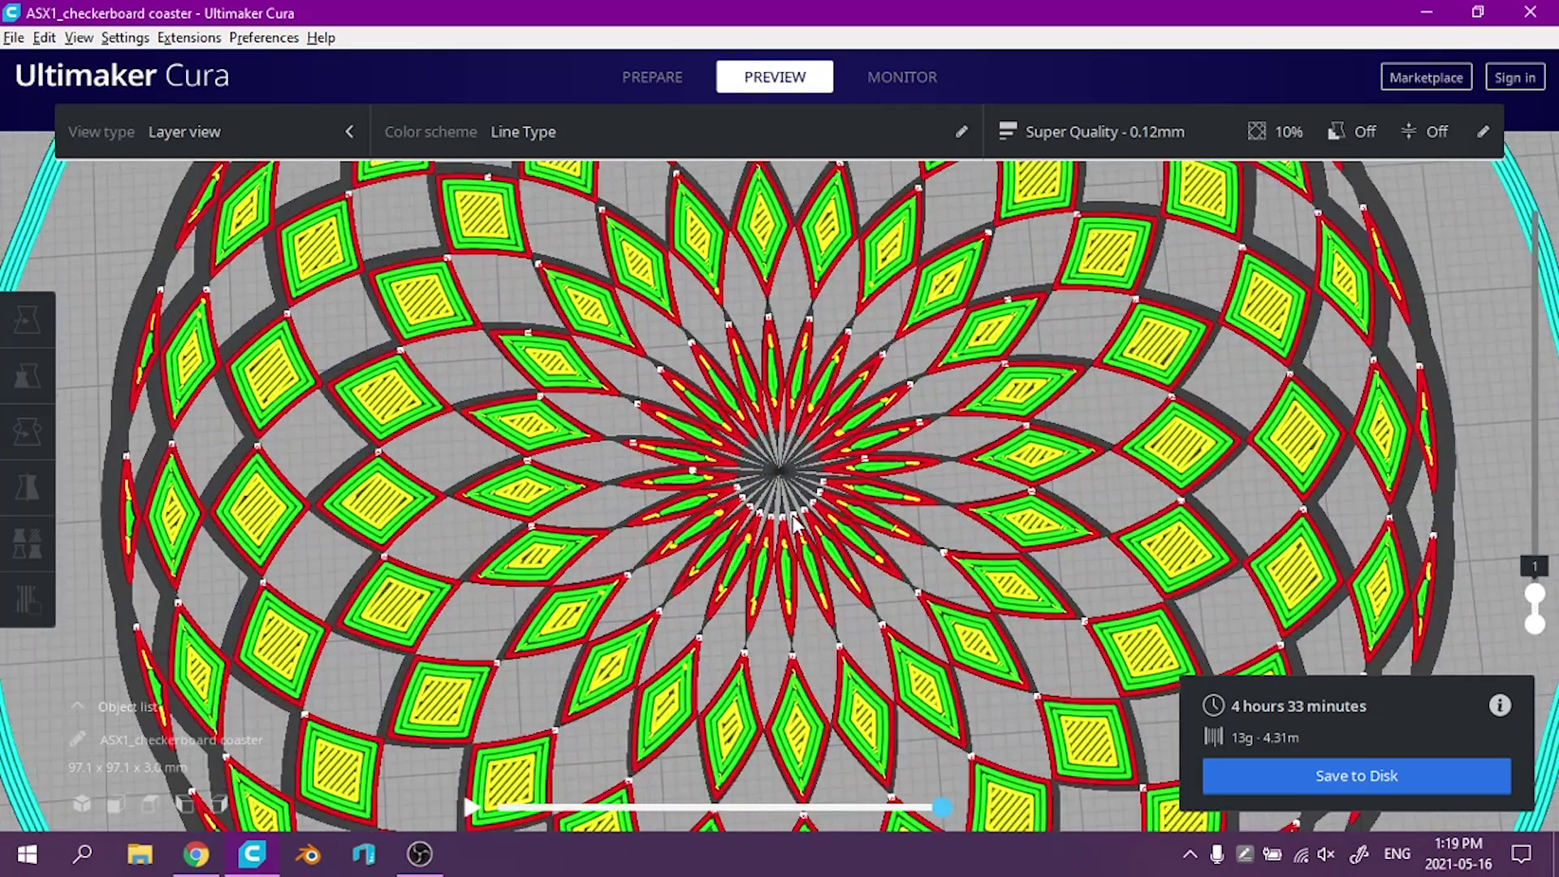
{"action": "scroll", "coordinate": [792, 518], "scroll_direction": "up", "scroll_amount": 4}
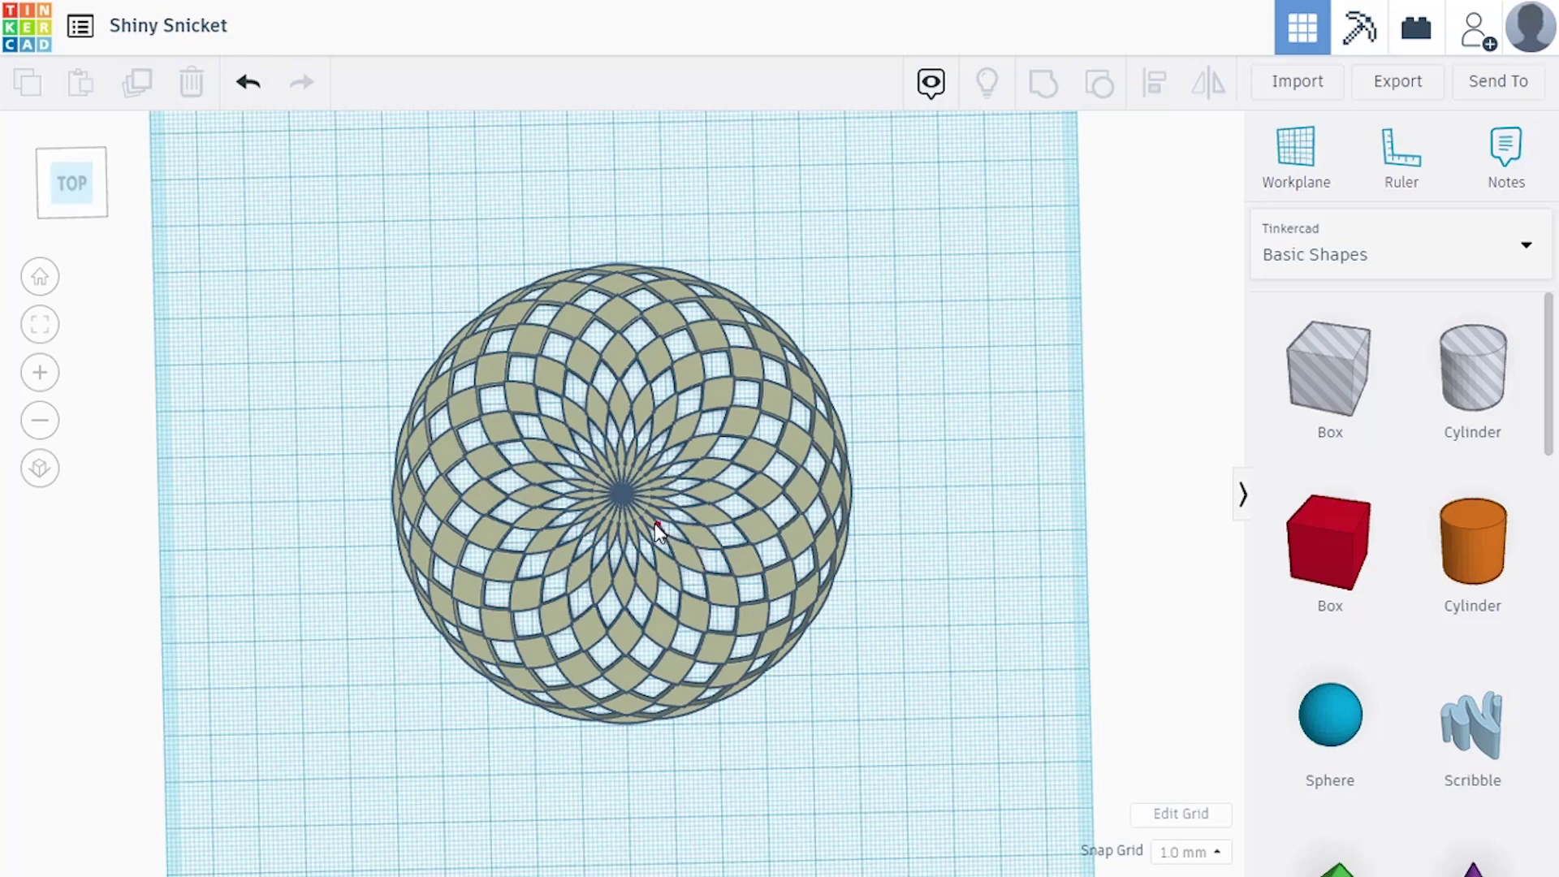
Fit the view to the coaster, then shrink the orange centre cylinder to about 18 mm across
{"action": "left_click", "coordinate": [583, 548]}
{"action": "key", "text": "f"}
{"action": "scroll", "coordinate": [583, 548], "scroll_direction": "up", "scroll_amount": 5}
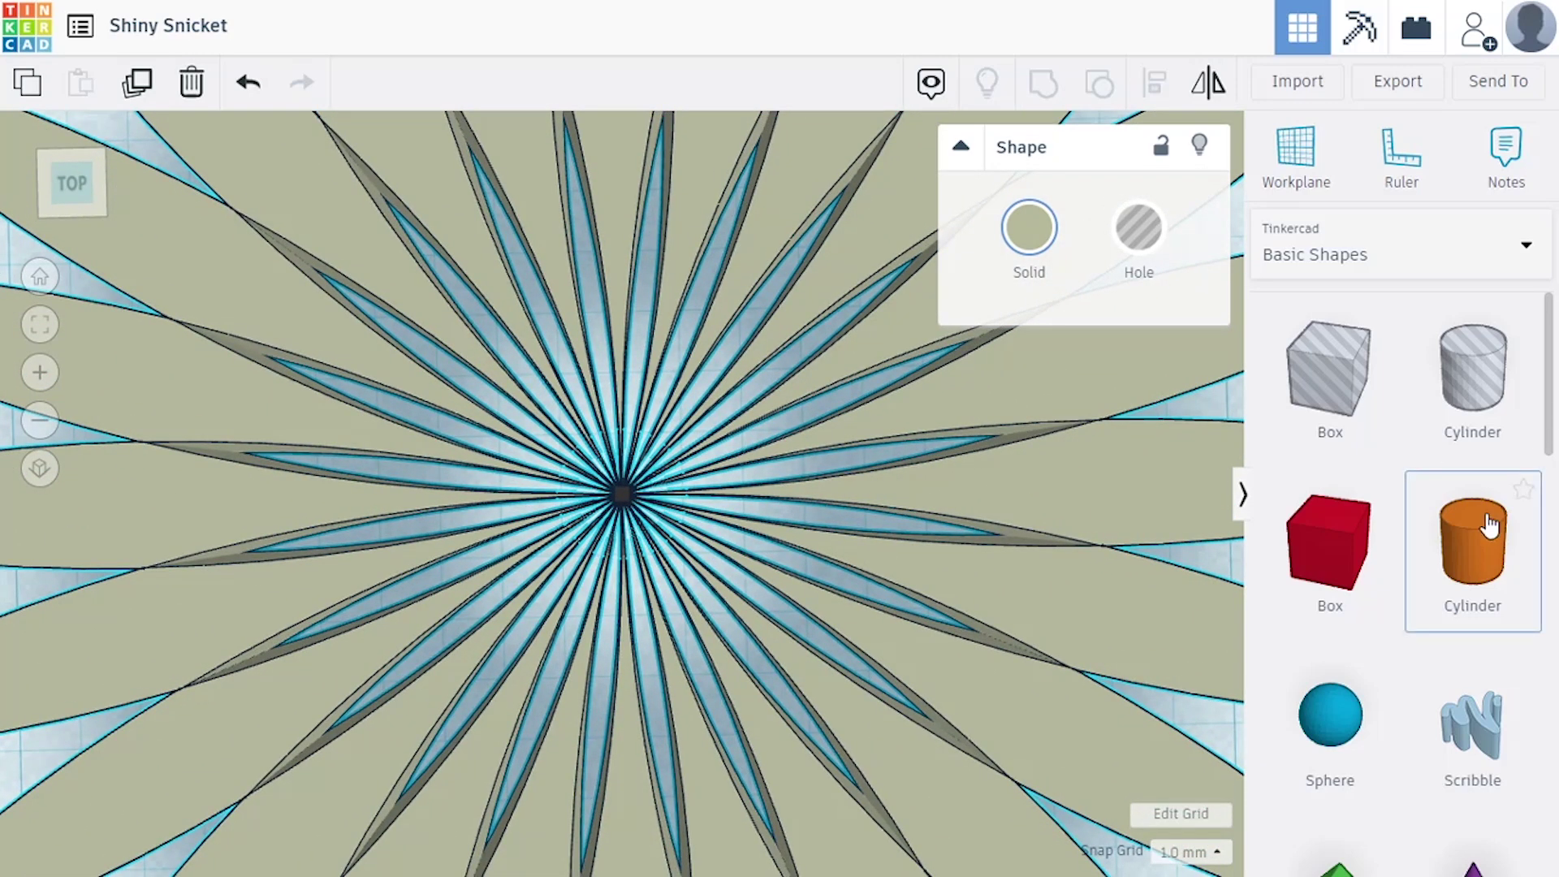
{"action": "left_click", "coordinate": [685, 584]}
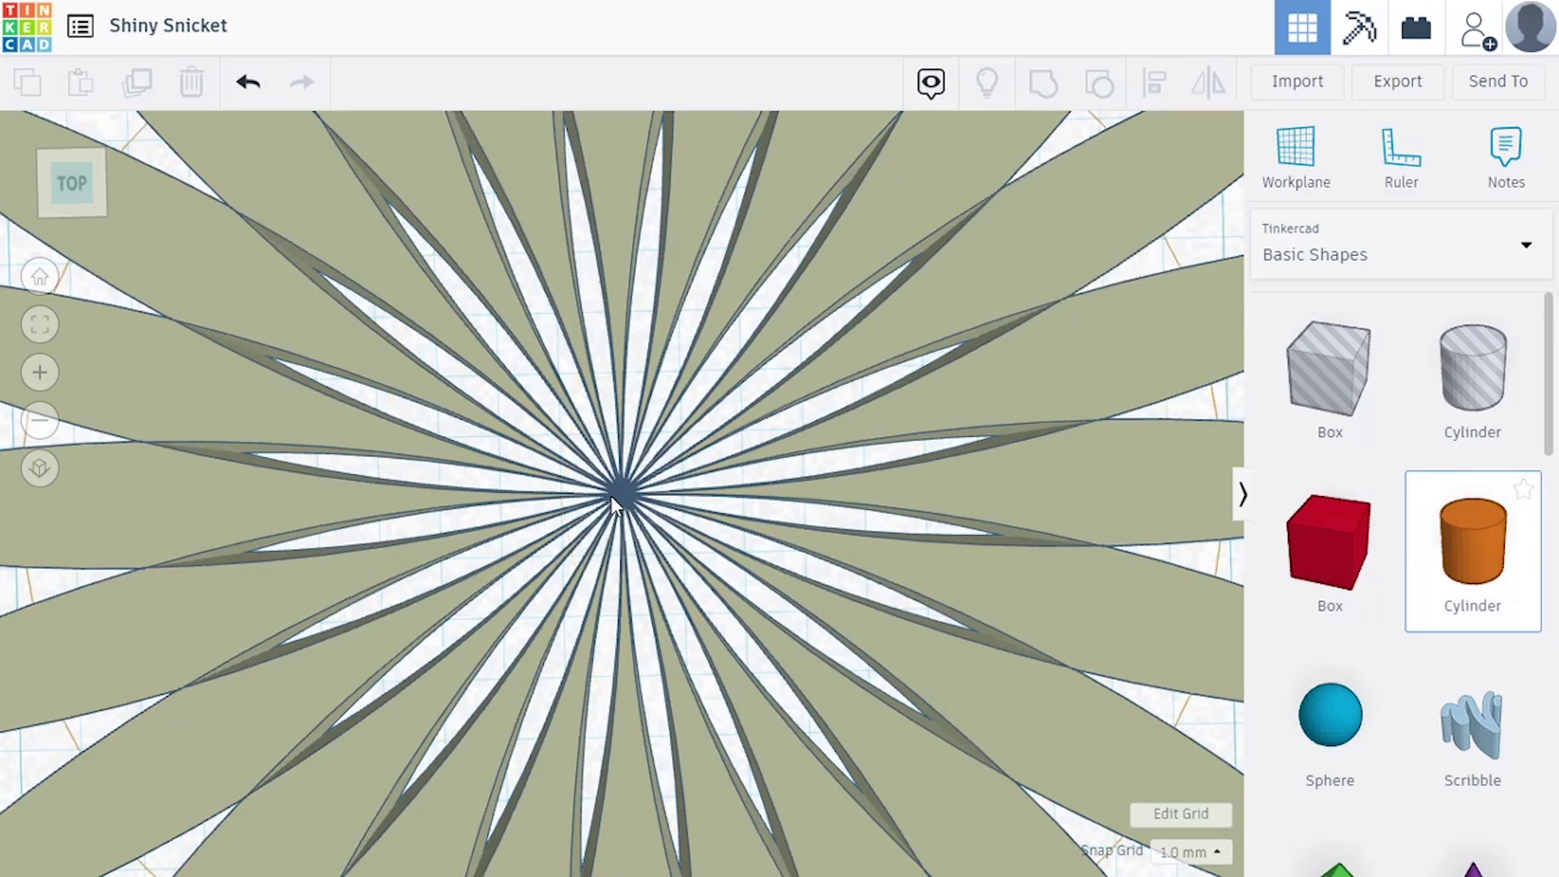
{"action": "left_click", "coordinate": [616, 494]}
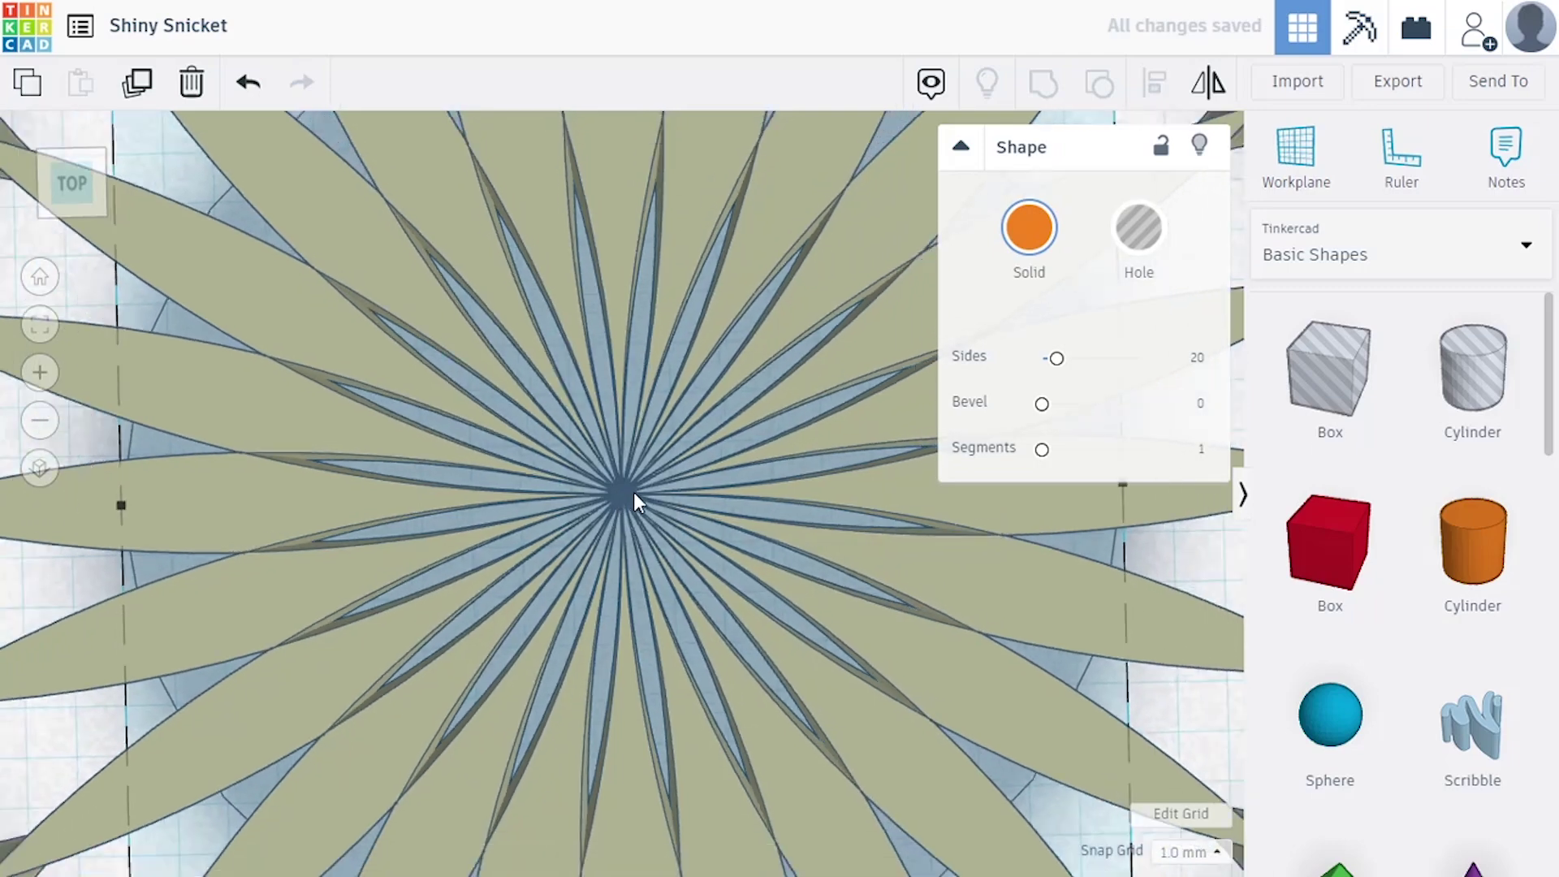
{"action": "scroll", "coordinate": [626, 491], "scroll_direction": "down", "scroll_amount": 5}
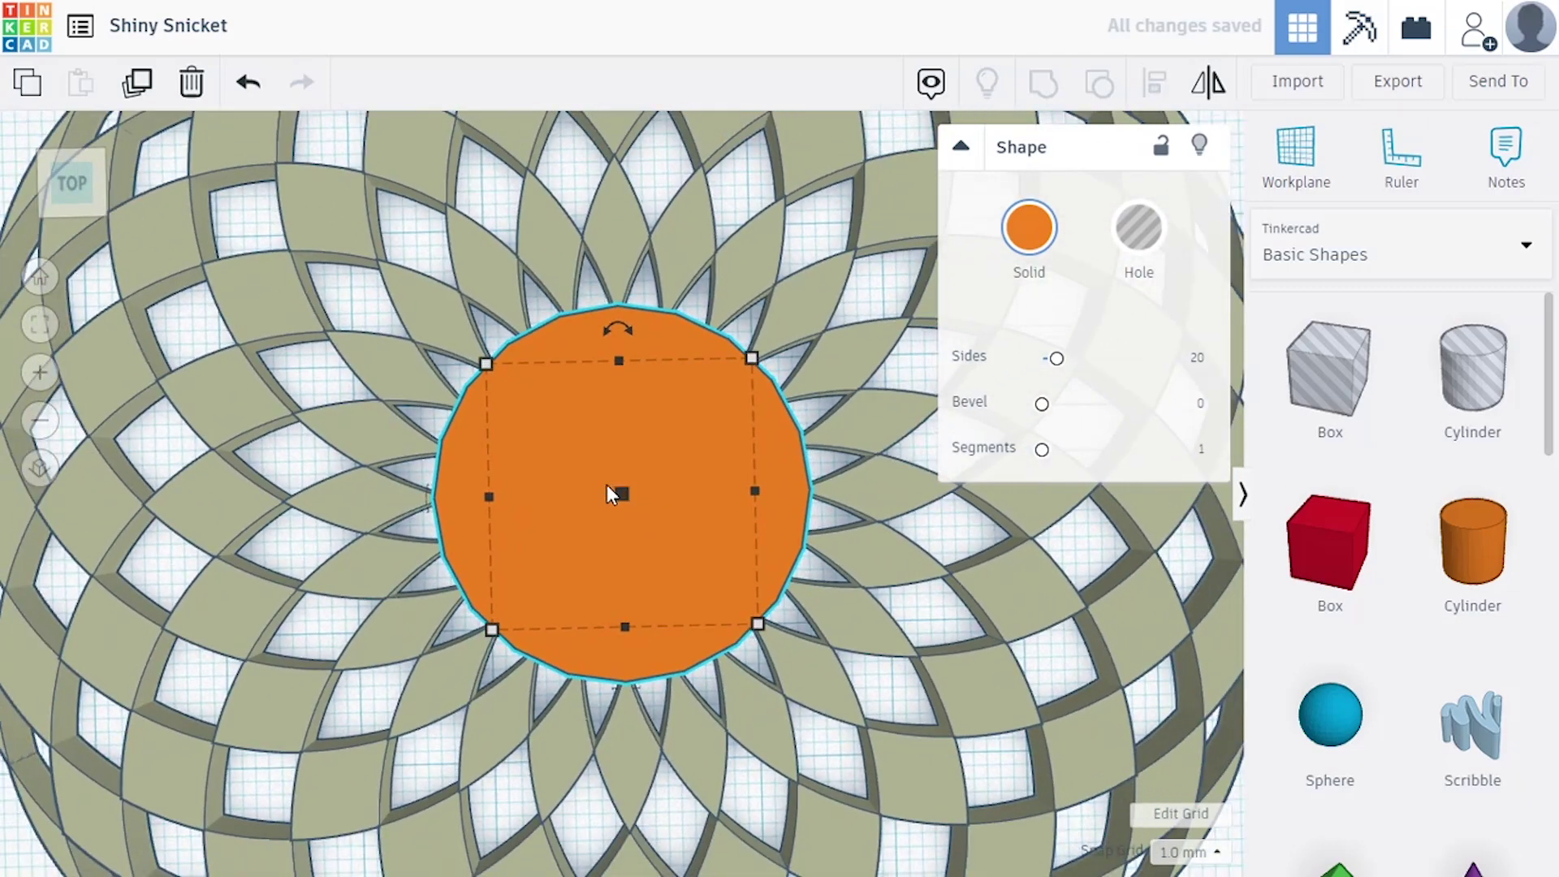
{"action": "scroll", "coordinate": [606, 485], "scroll_direction": "down", "scroll_amount": 6}
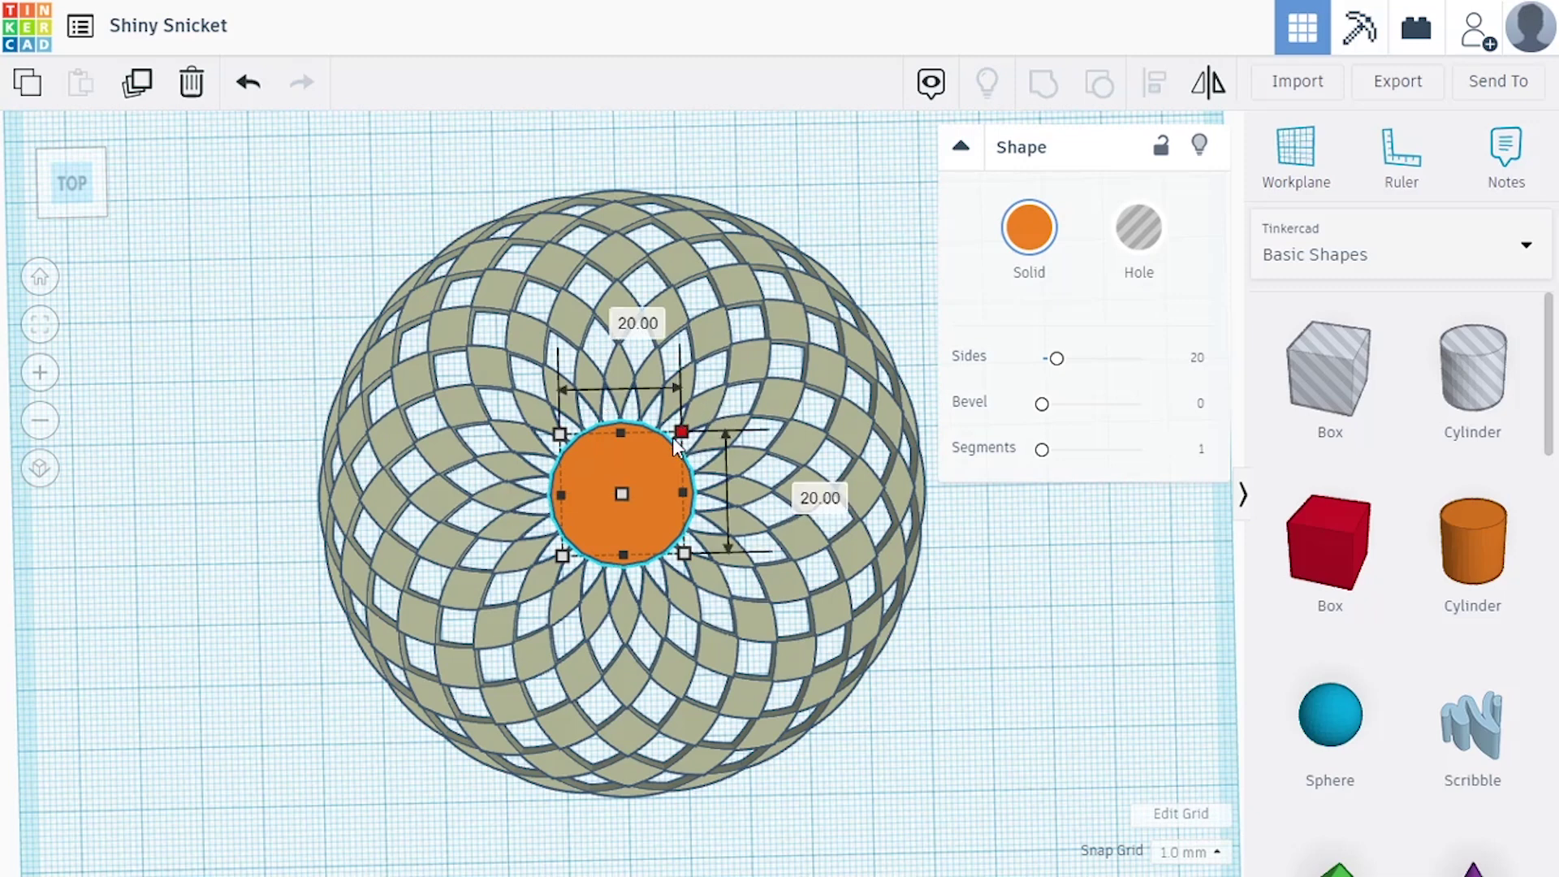
{"action": "left_click_drag", "start_coordinate": [681, 433], "coordinate": [641, 474]}
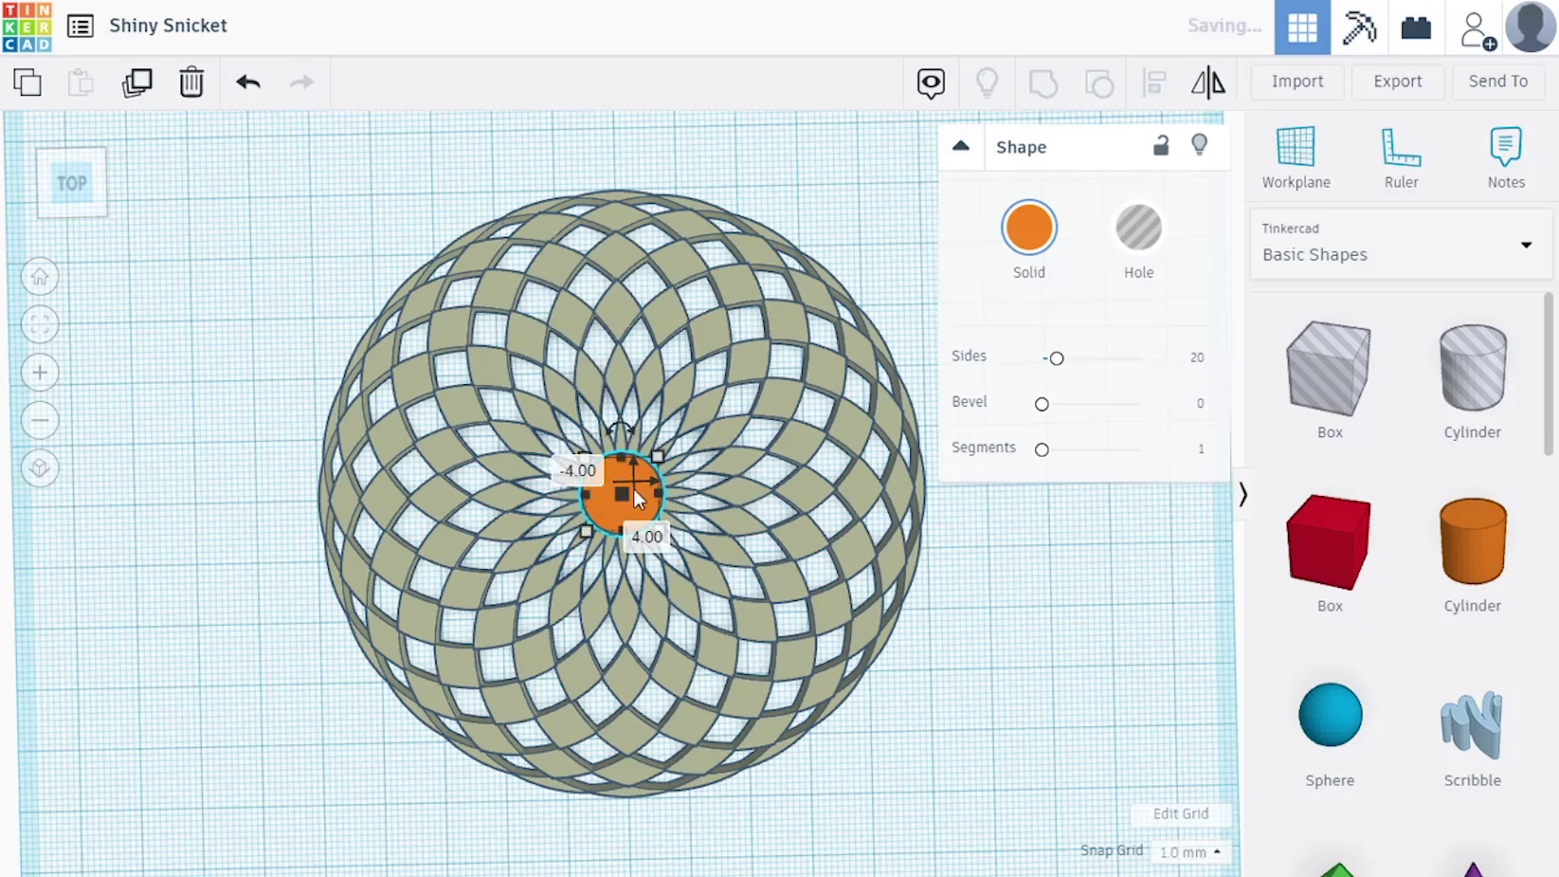
{"action": "left_click", "coordinate": [978, 653]}
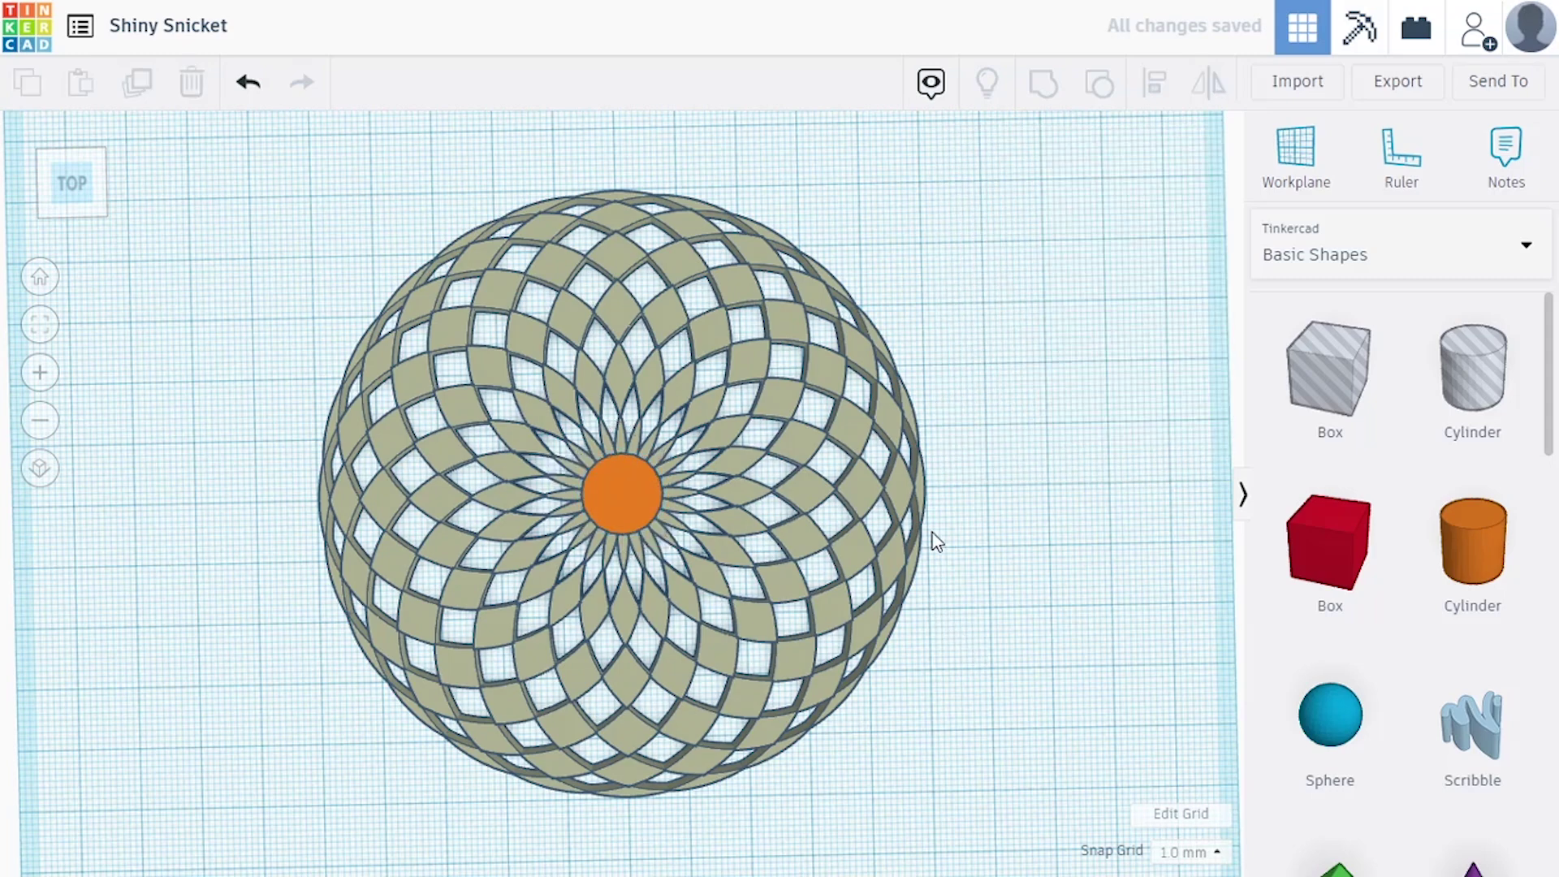
From a low front view, flatten the centre cylinder to 3 mm tall
{"action": "scroll", "coordinate": [714, 479], "scroll_direction": "up", "scroll_amount": 8}
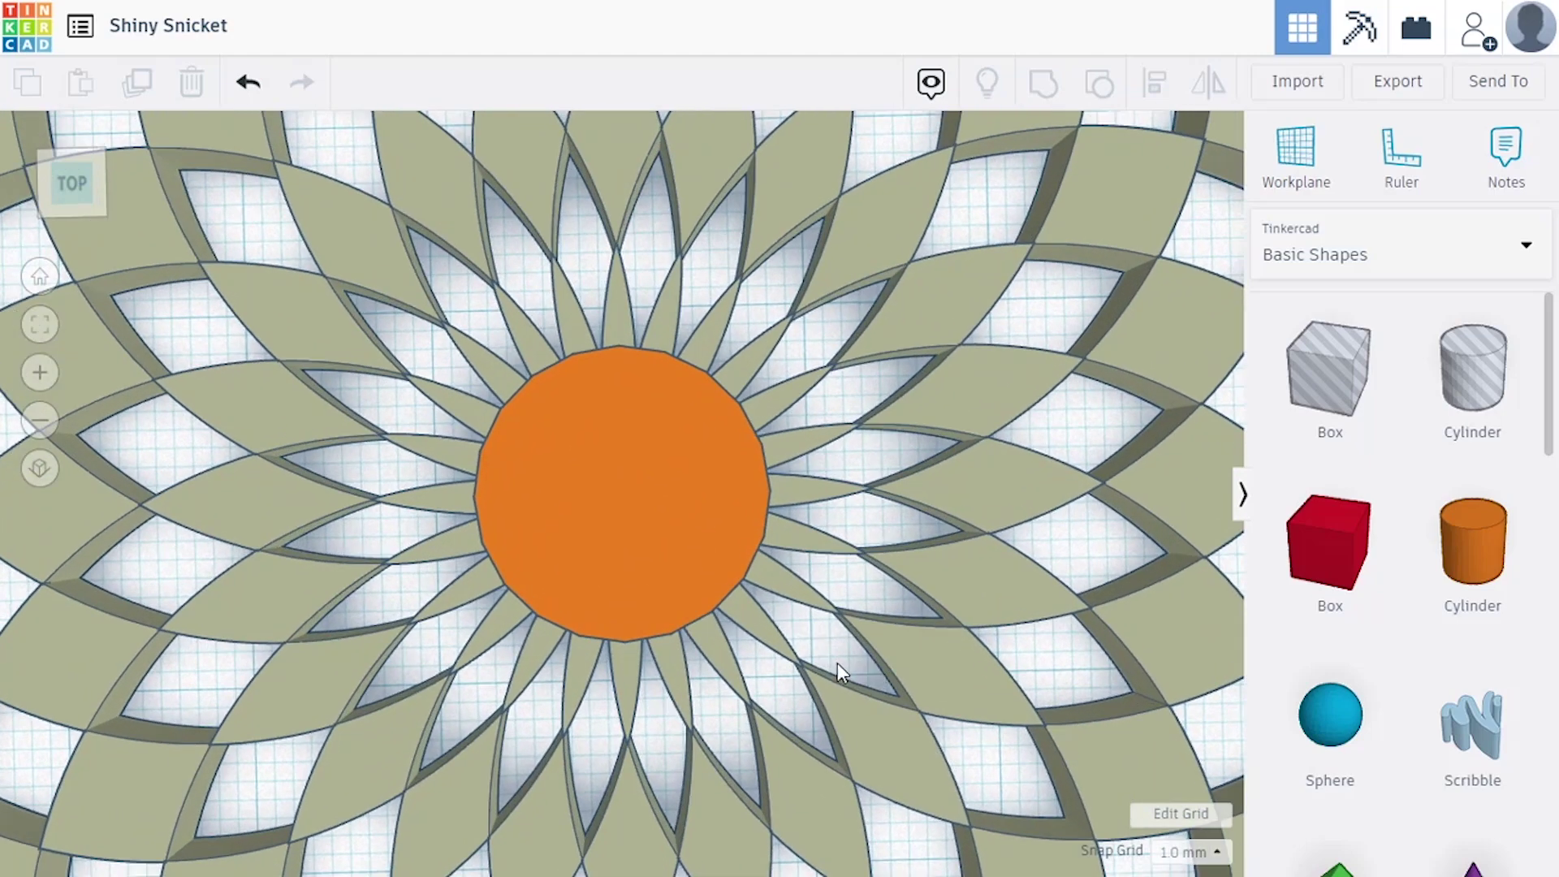
{"action": "right_click_drag", "start_coordinate": [836, 662], "coordinate": [680, 368]}
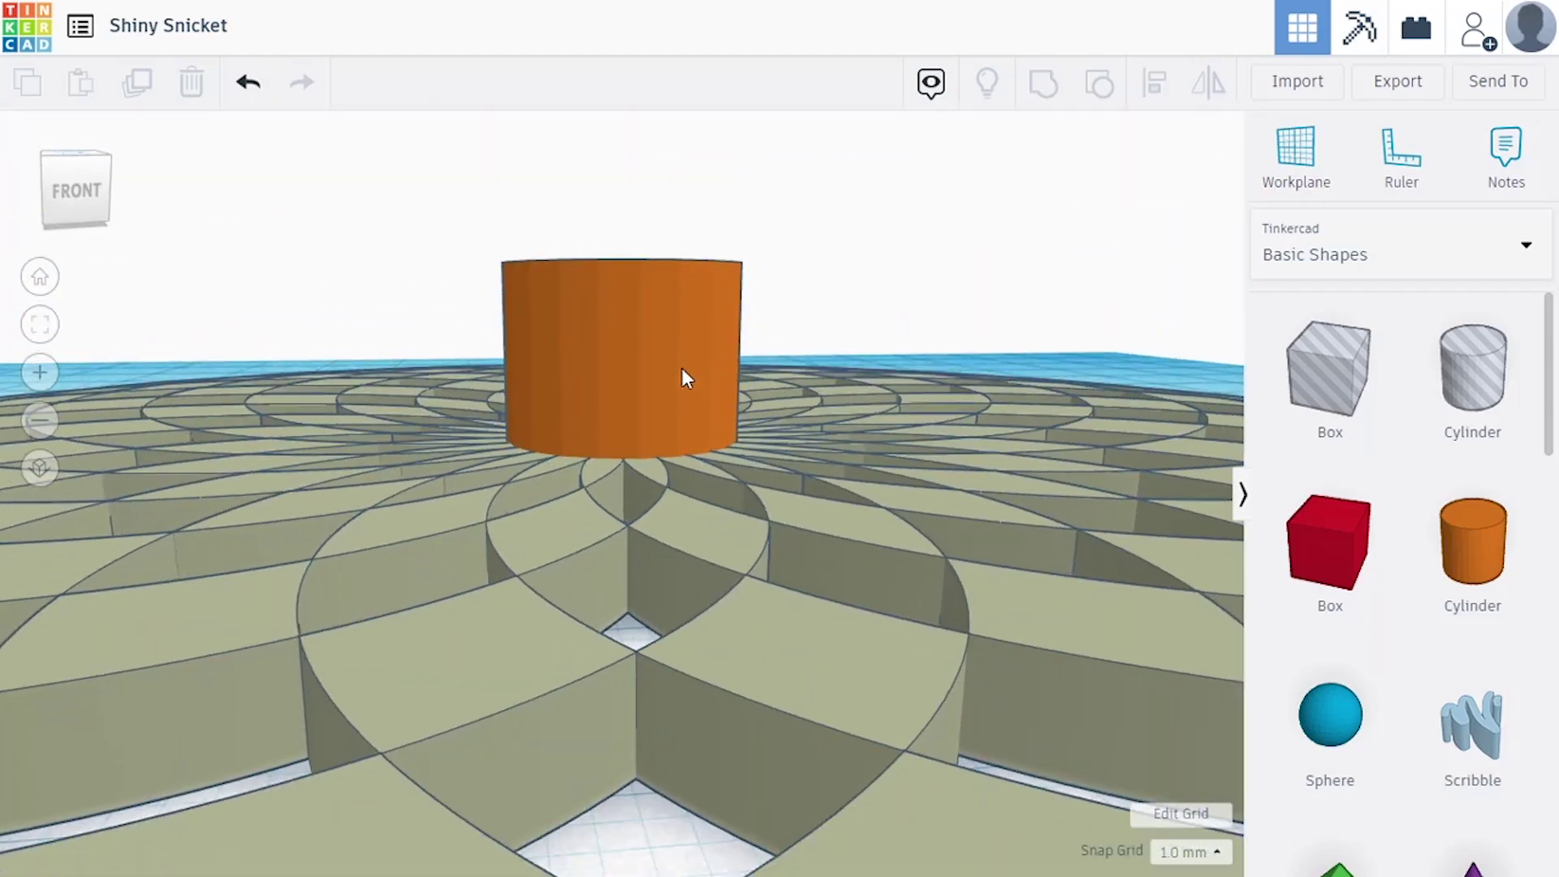
{"action": "left_click", "coordinate": [679, 373]}
{"action": "left_click_drag", "start_coordinate": [625, 271], "coordinate": [621, 435]}
{"action": "right_click_drag", "start_coordinate": [586, 216], "coordinate": [586, 463]}
{"action": "scroll", "coordinate": [586, 463], "scroll_direction": "down", "scroll_amount": 10}
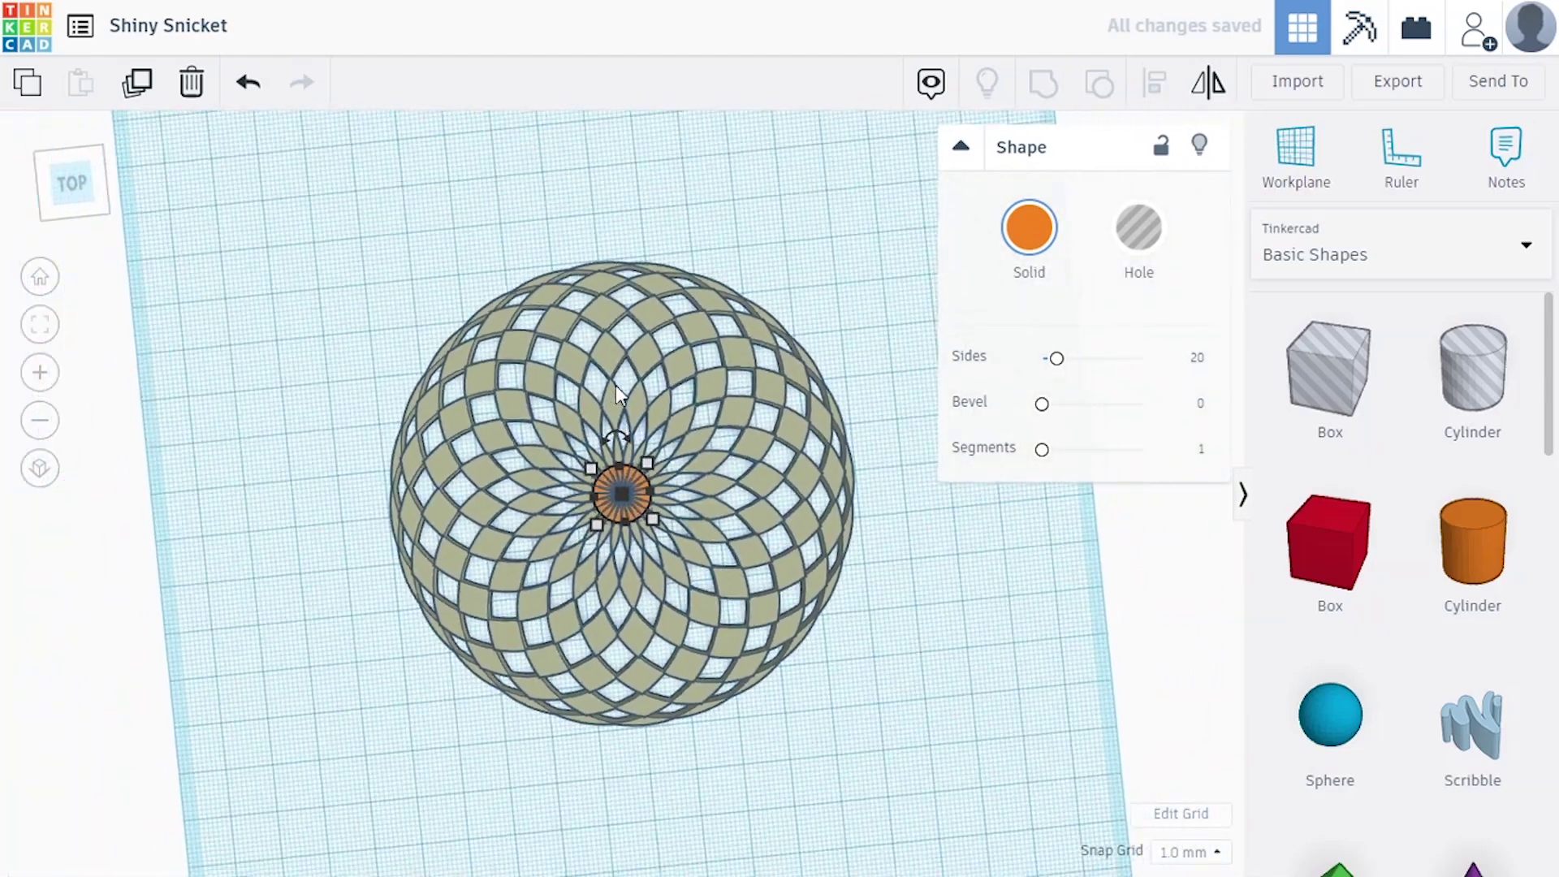
Group the centre disc with the checkerboard lattice into one shape, then deselect it
{"action": "left_click_drag", "start_coordinate": [886, 195], "coordinate": [414, 822]}
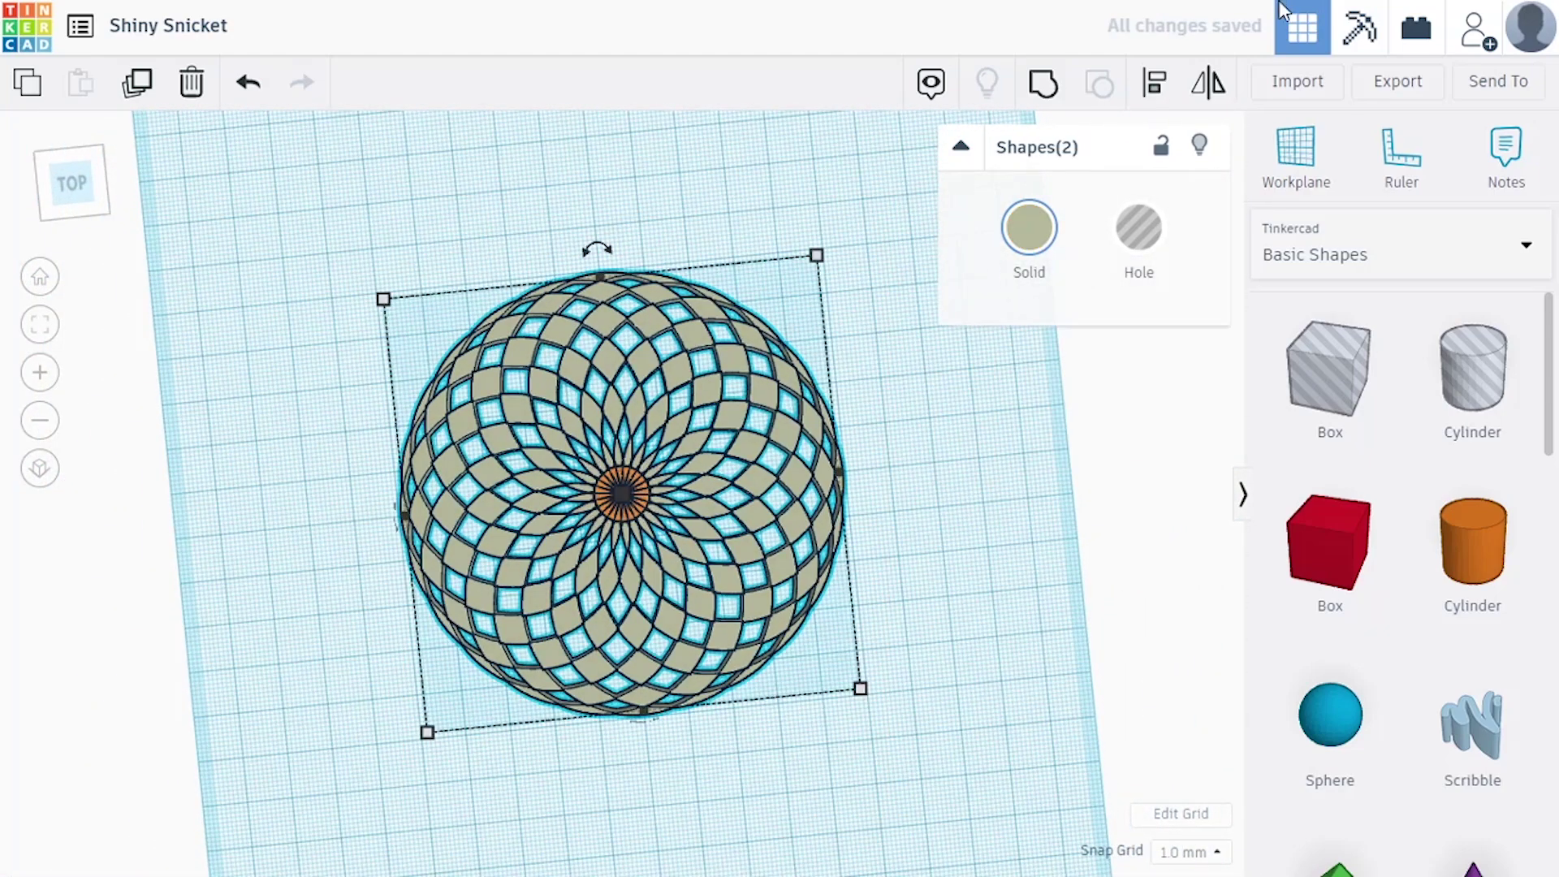
{"action": "left_click", "coordinate": [1043, 86]}
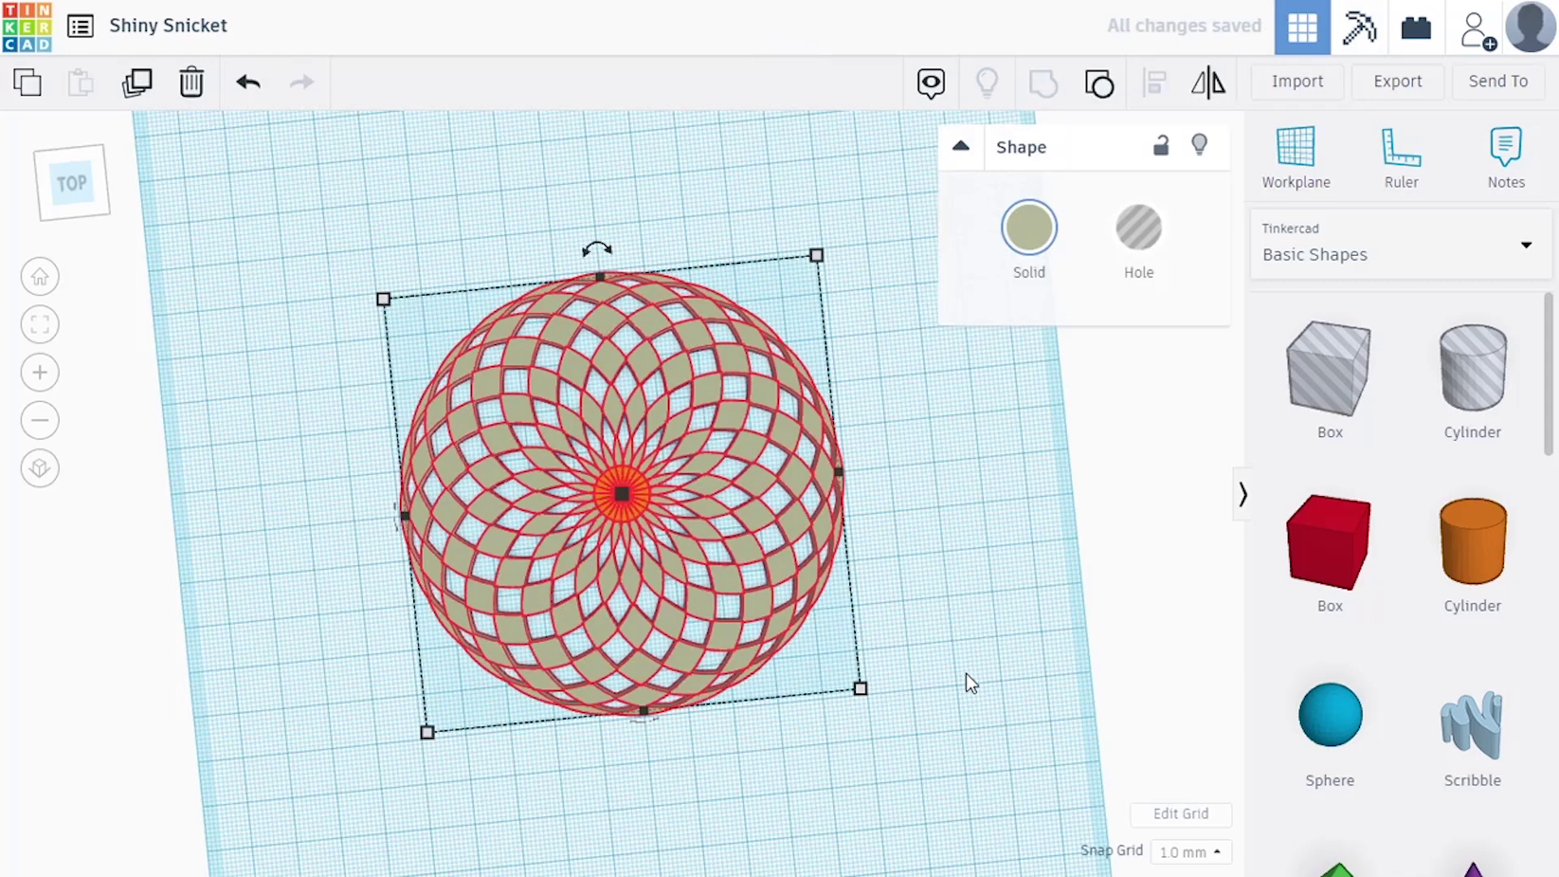
{"action": "scroll", "coordinate": [625, 535], "scroll_direction": "up", "scroll_amount": 5}
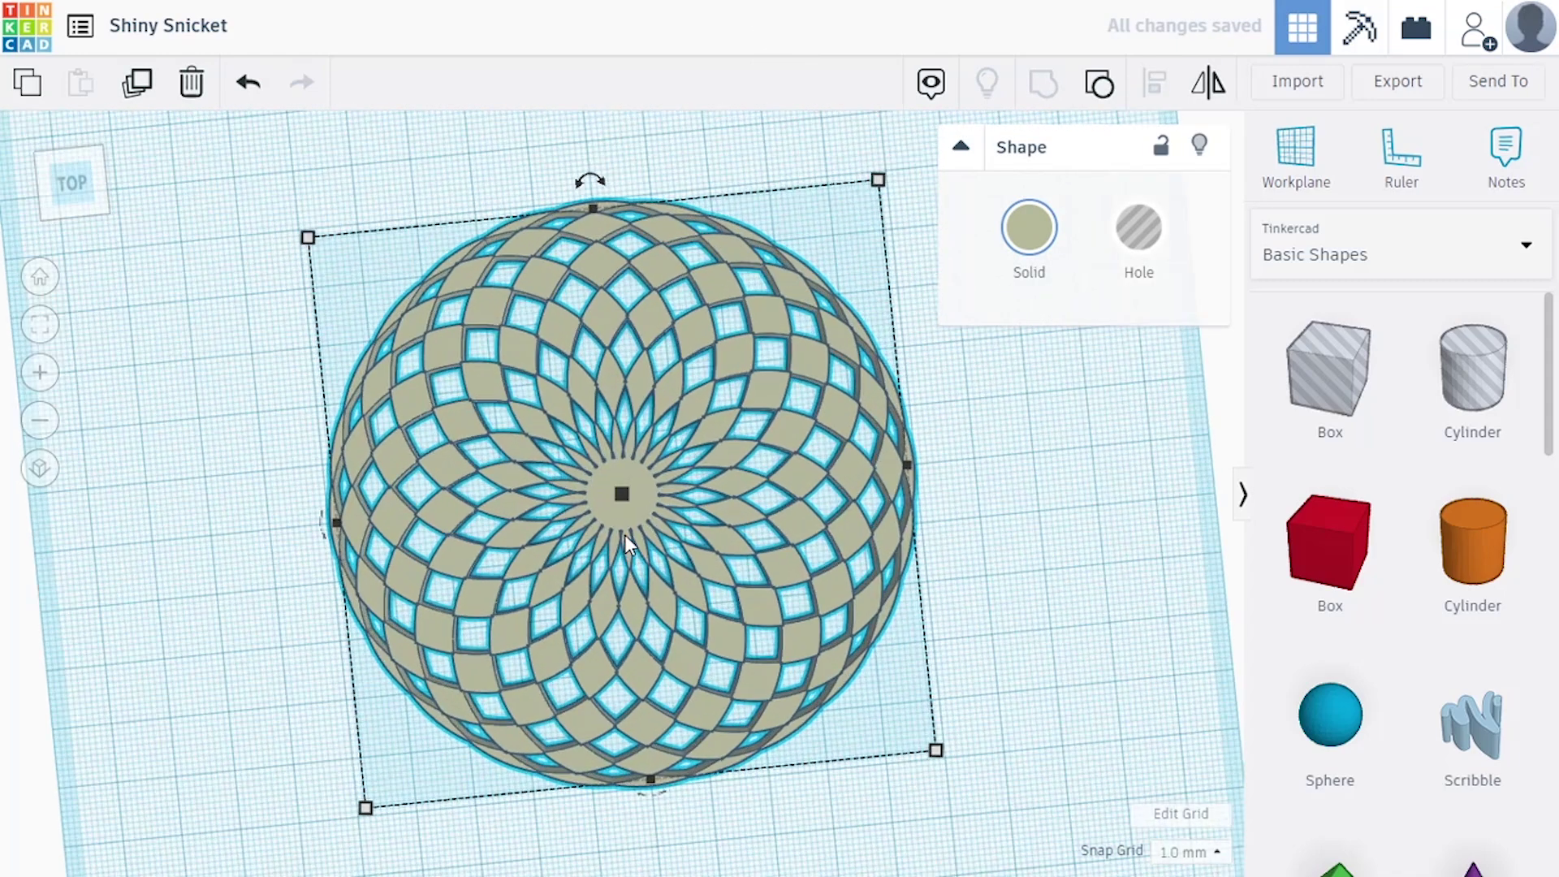
{"action": "scroll", "coordinate": [622, 536], "scroll_direction": "up", "scroll_amount": 3}
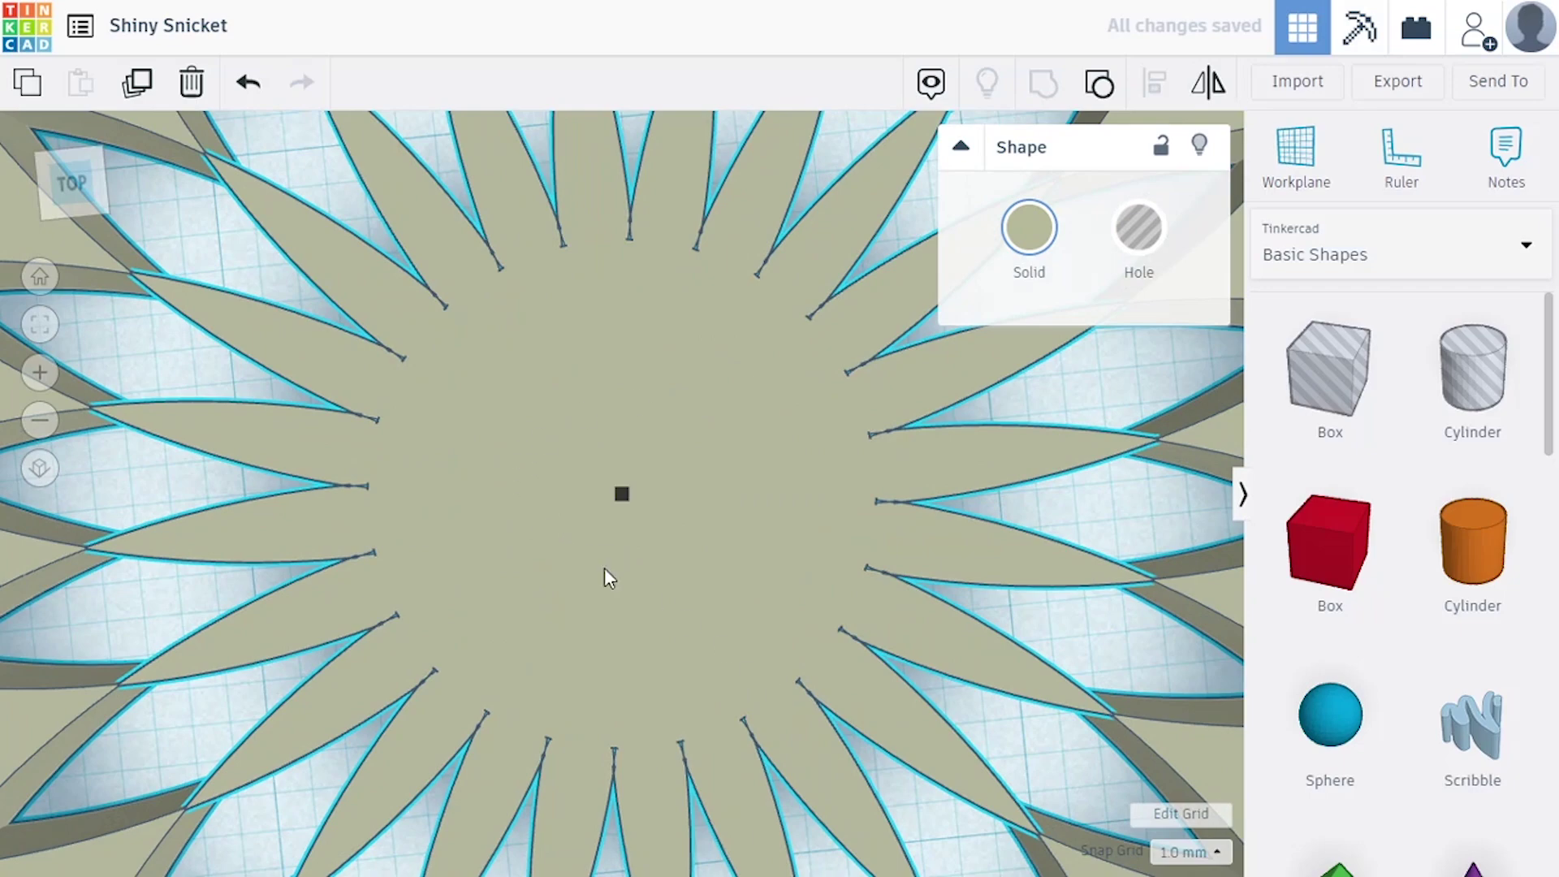
{"action": "scroll", "coordinate": [571, 431], "scroll_direction": "down", "scroll_amount": 4}
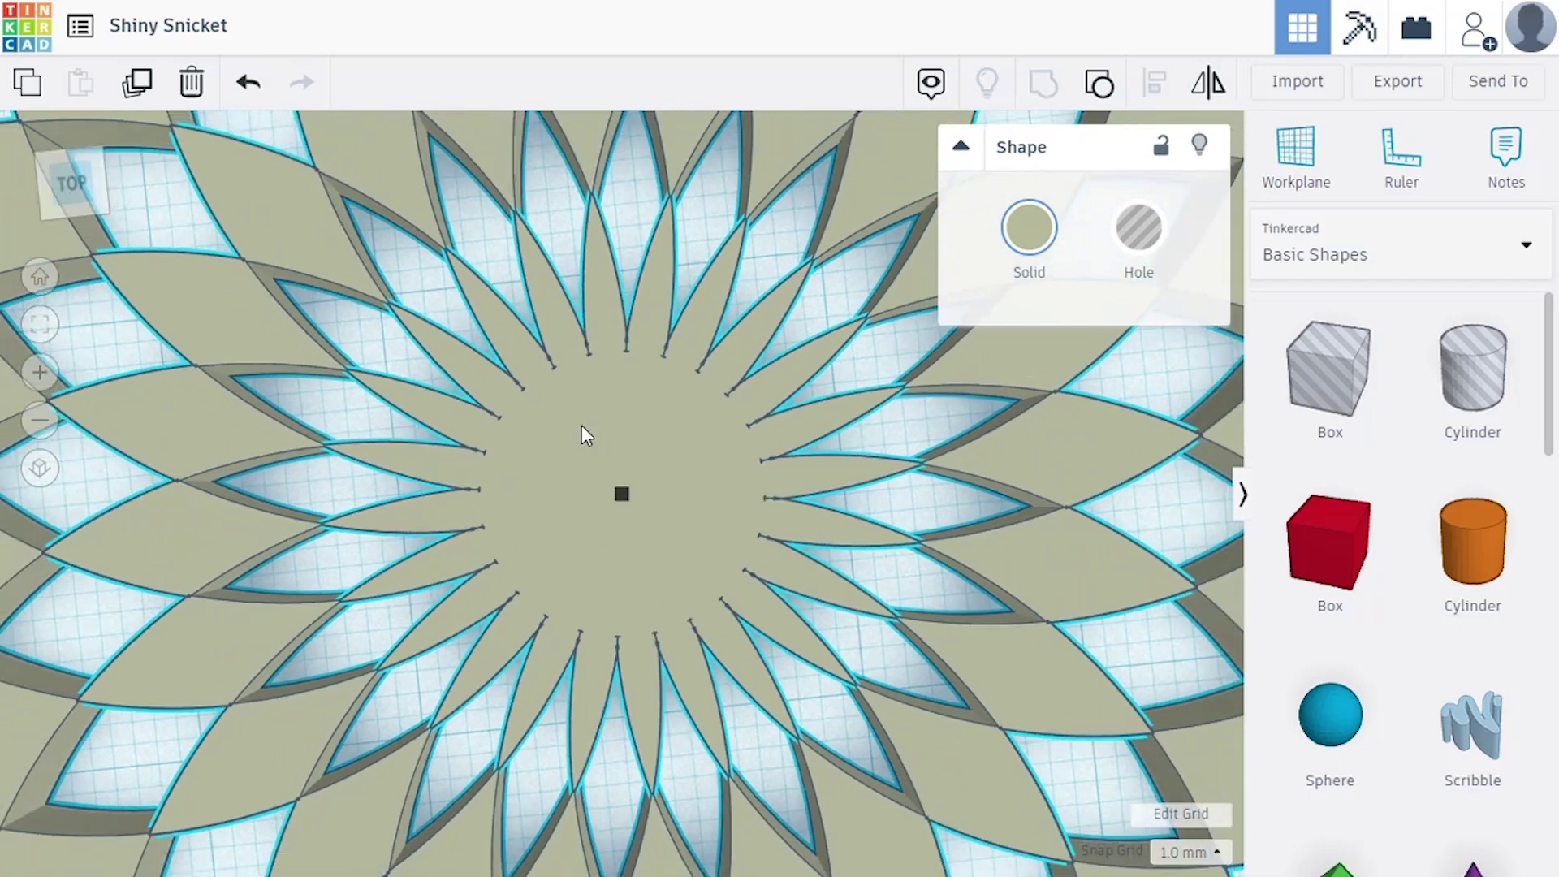
{"action": "scroll", "coordinate": [579, 429], "scroll_direction": "down", "scroll_amount": 5}
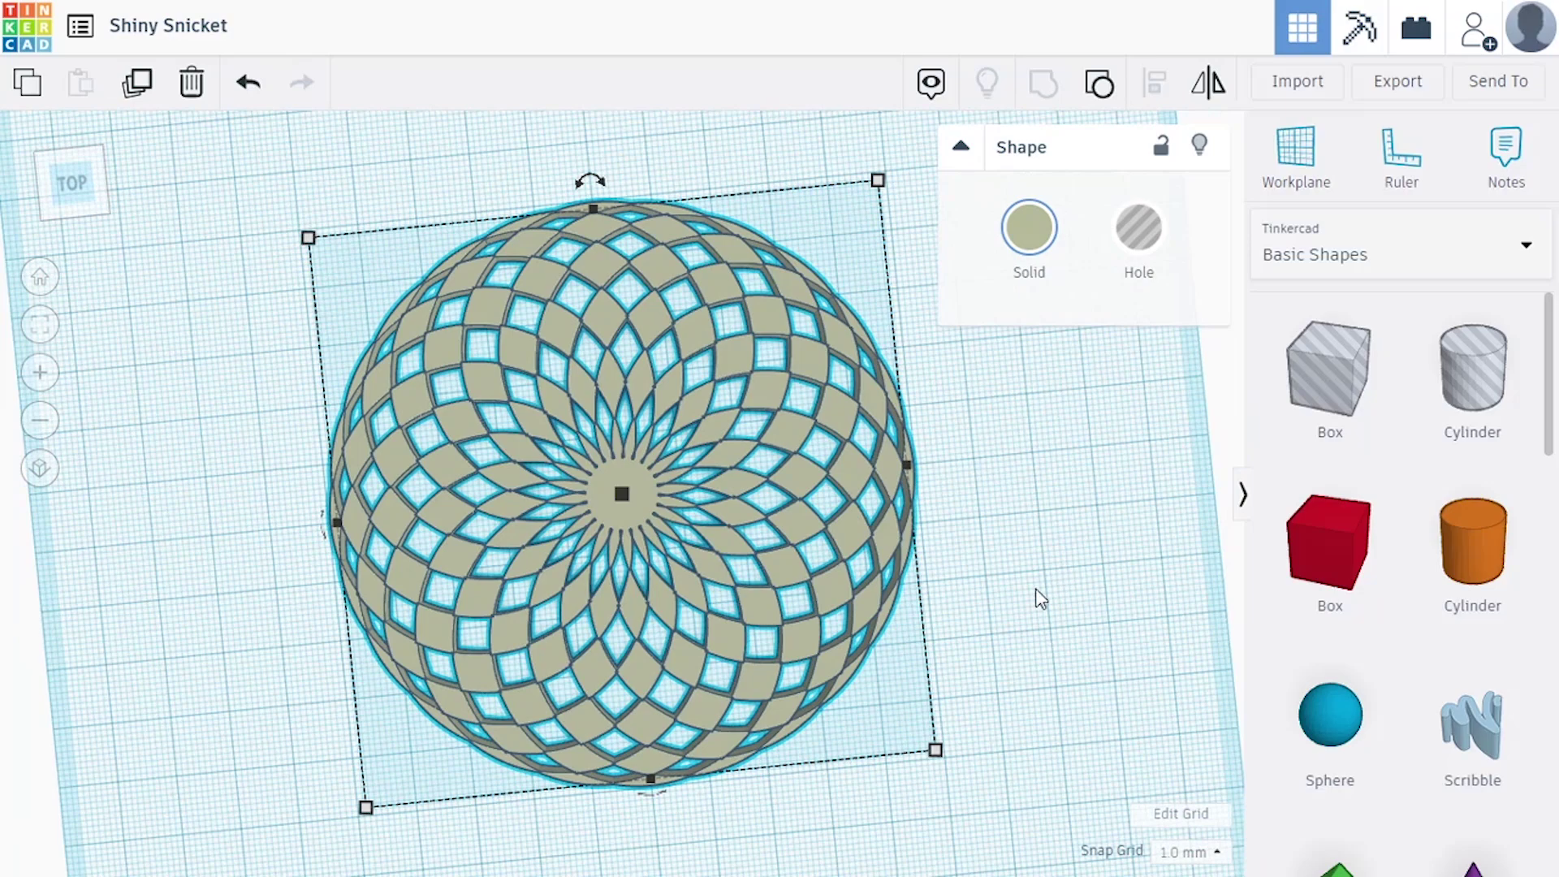
{"action": "mouse_move", "coordinate": [1042, 598]}
{"action": "right_mouse_down"}
{"action": "mouse_move", "coordinate": [967, 615]}
{"action": "mouse_move", "coordinate": [1020, 557]}
{"action": "mouse_move", "coordinate": [1037, 596]}
{"action": "right_mouse_up"}
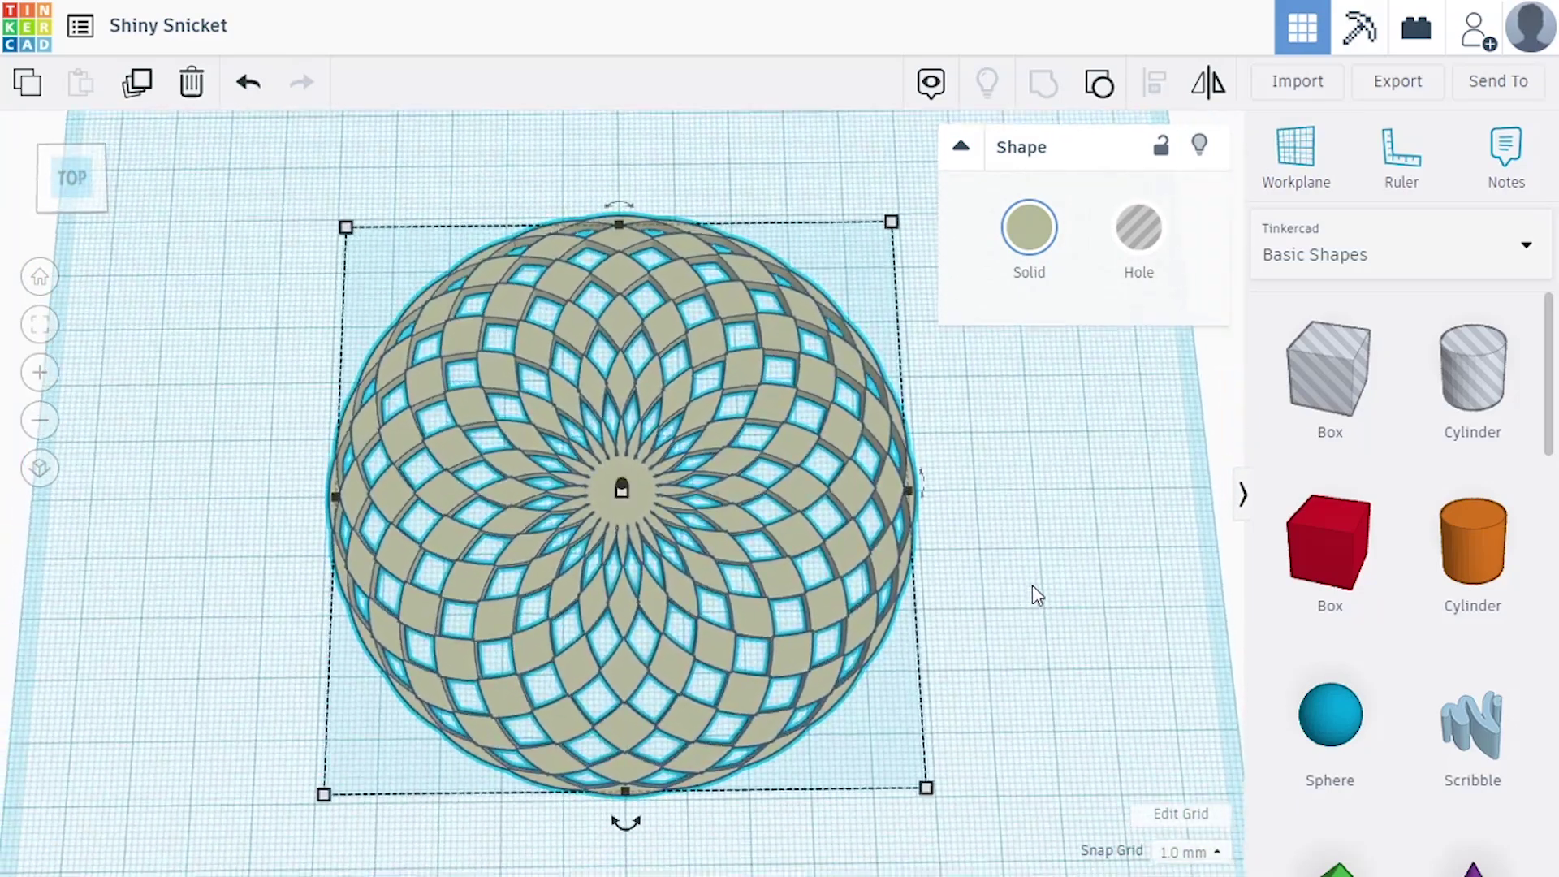
{"action": "scroll", "coordinate": [1038, 595], "scroll_direction": "down", "scroll_amount": 5}
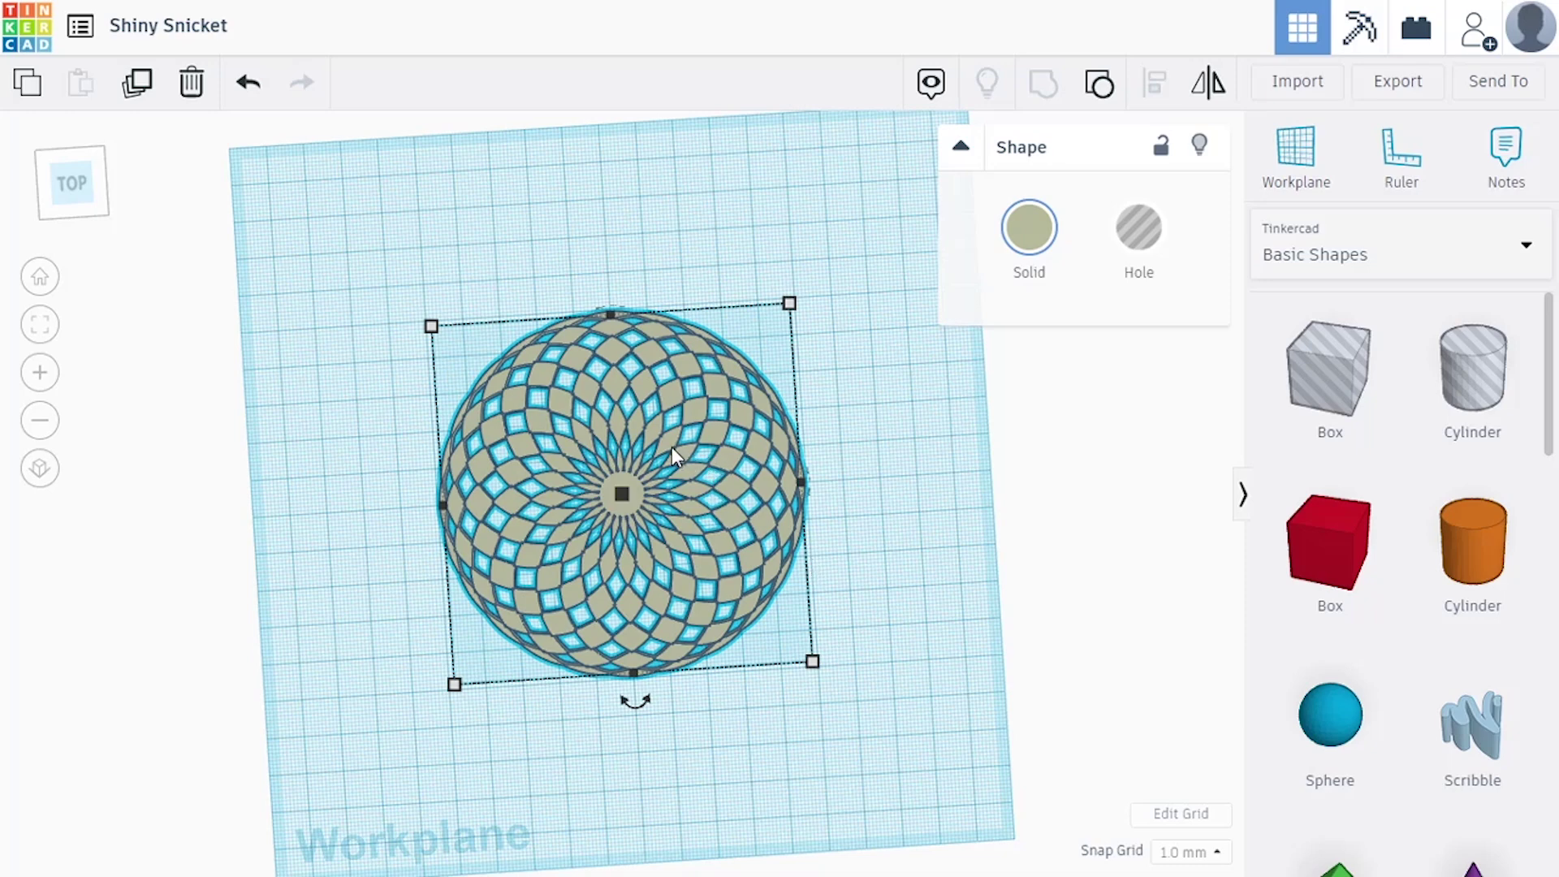
{"action": "left_click", "coordinate": [972, 480]}
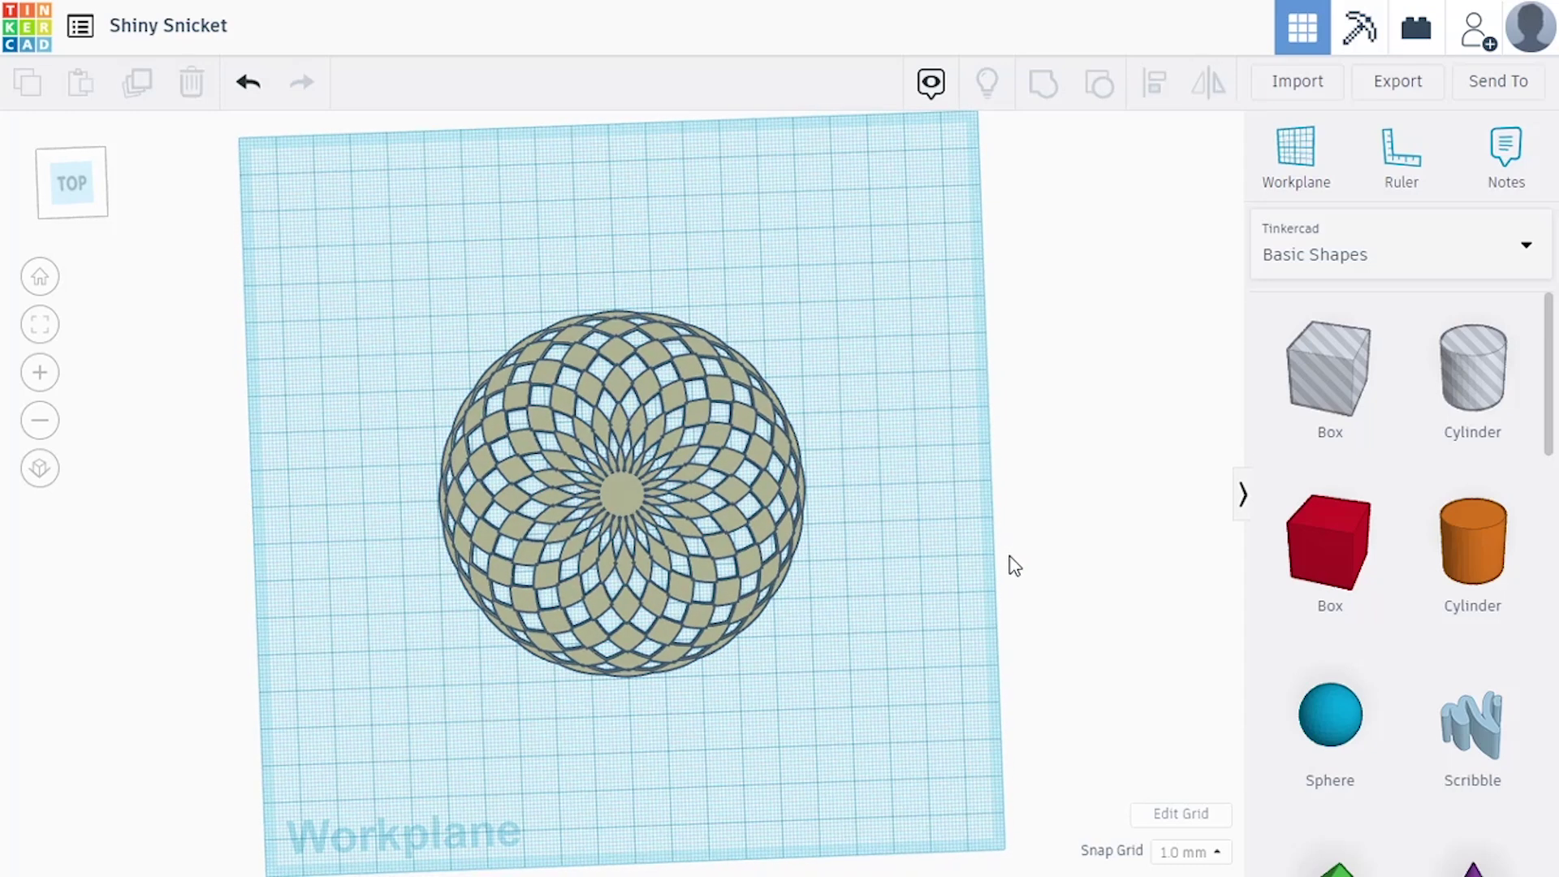
Export the design as STL, replace the existing checkerboard coaster.stl, and open the download
{"action": "left_click", "coordinate": [1396, 91]}
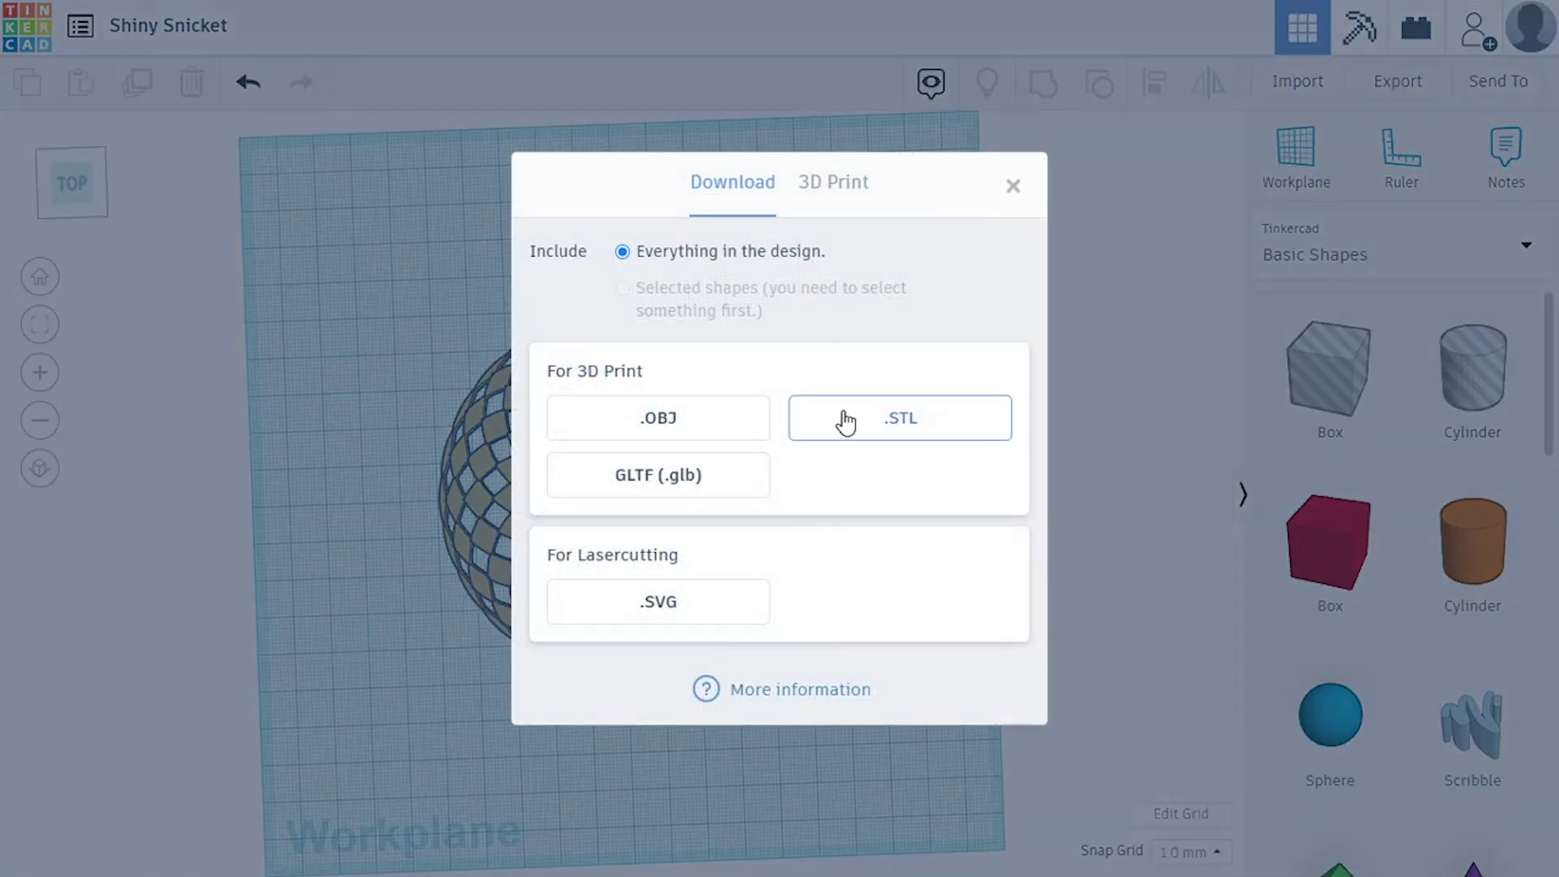
{"action": "key", "text": "alt+Tab"}
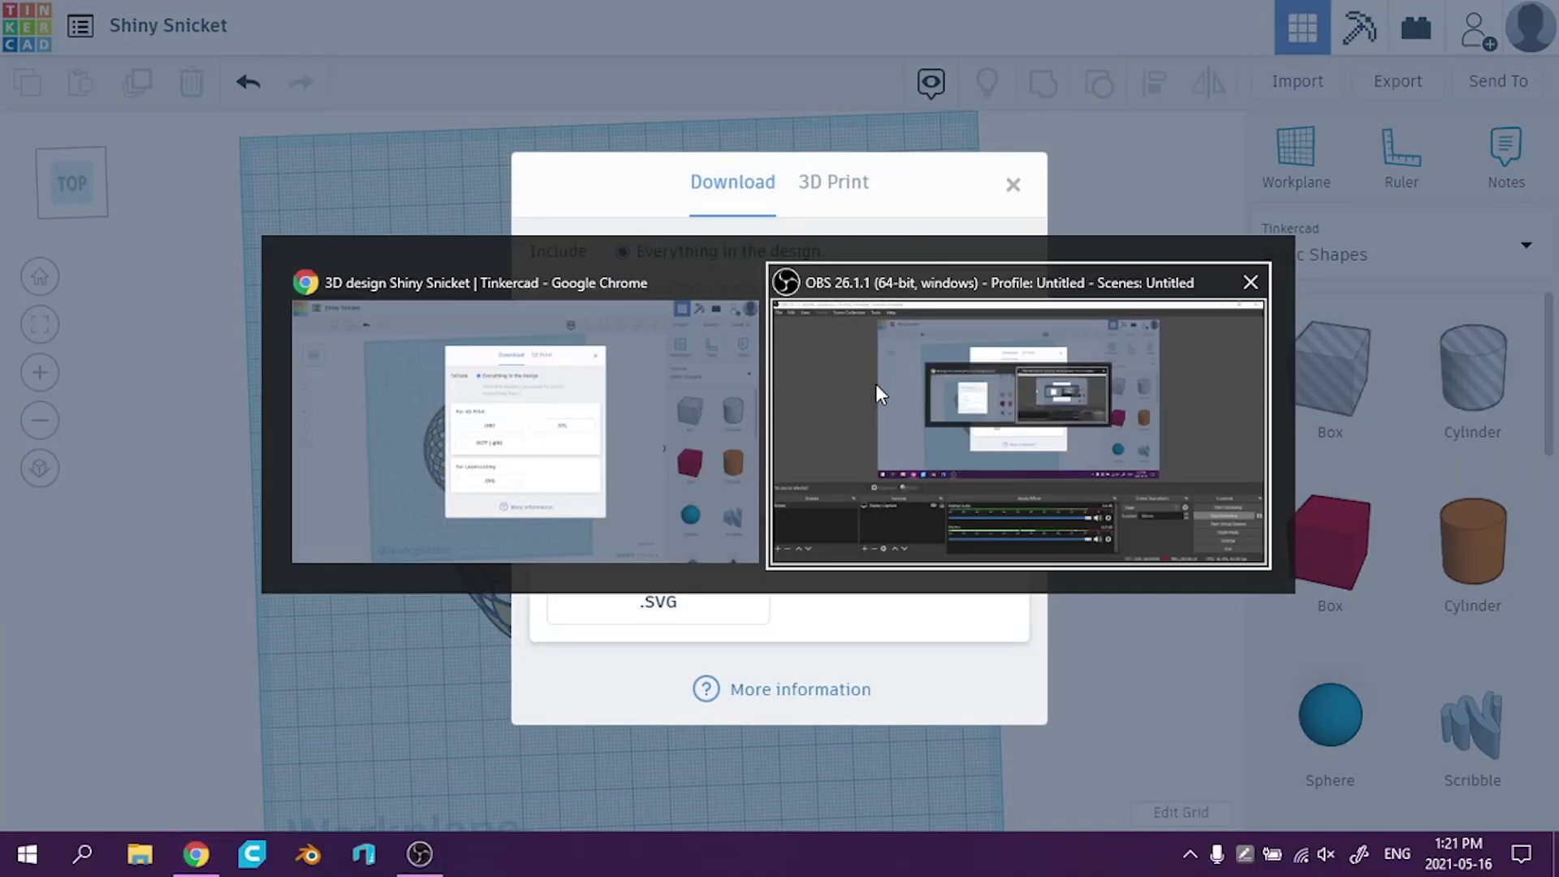
{"action": "key", "text": "alt+Tab"}
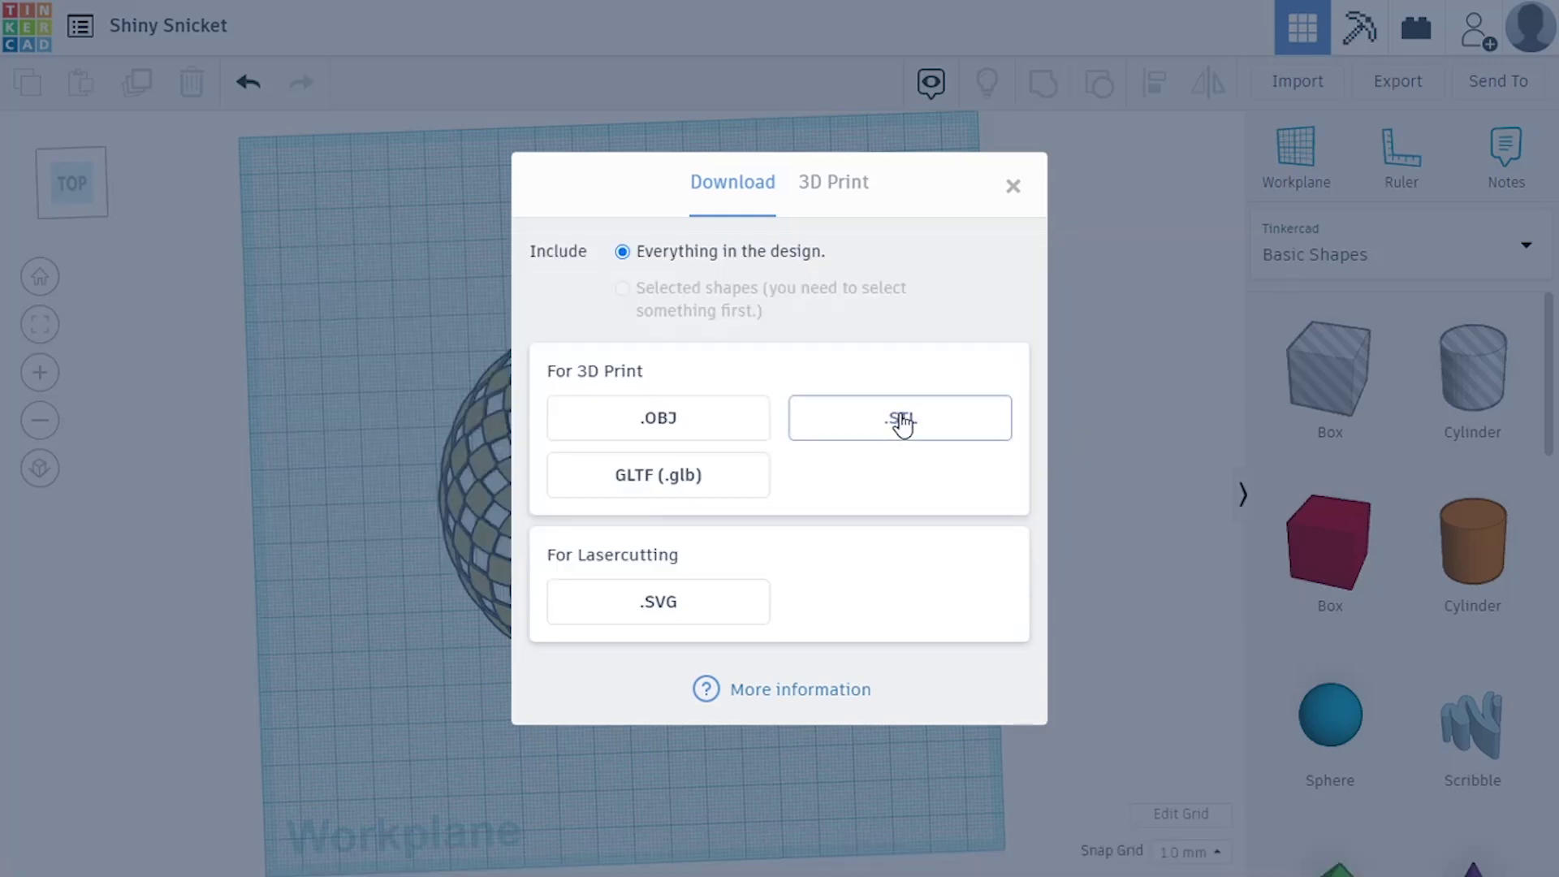
{"action": "left_click", "coordinate": [904, 421]}
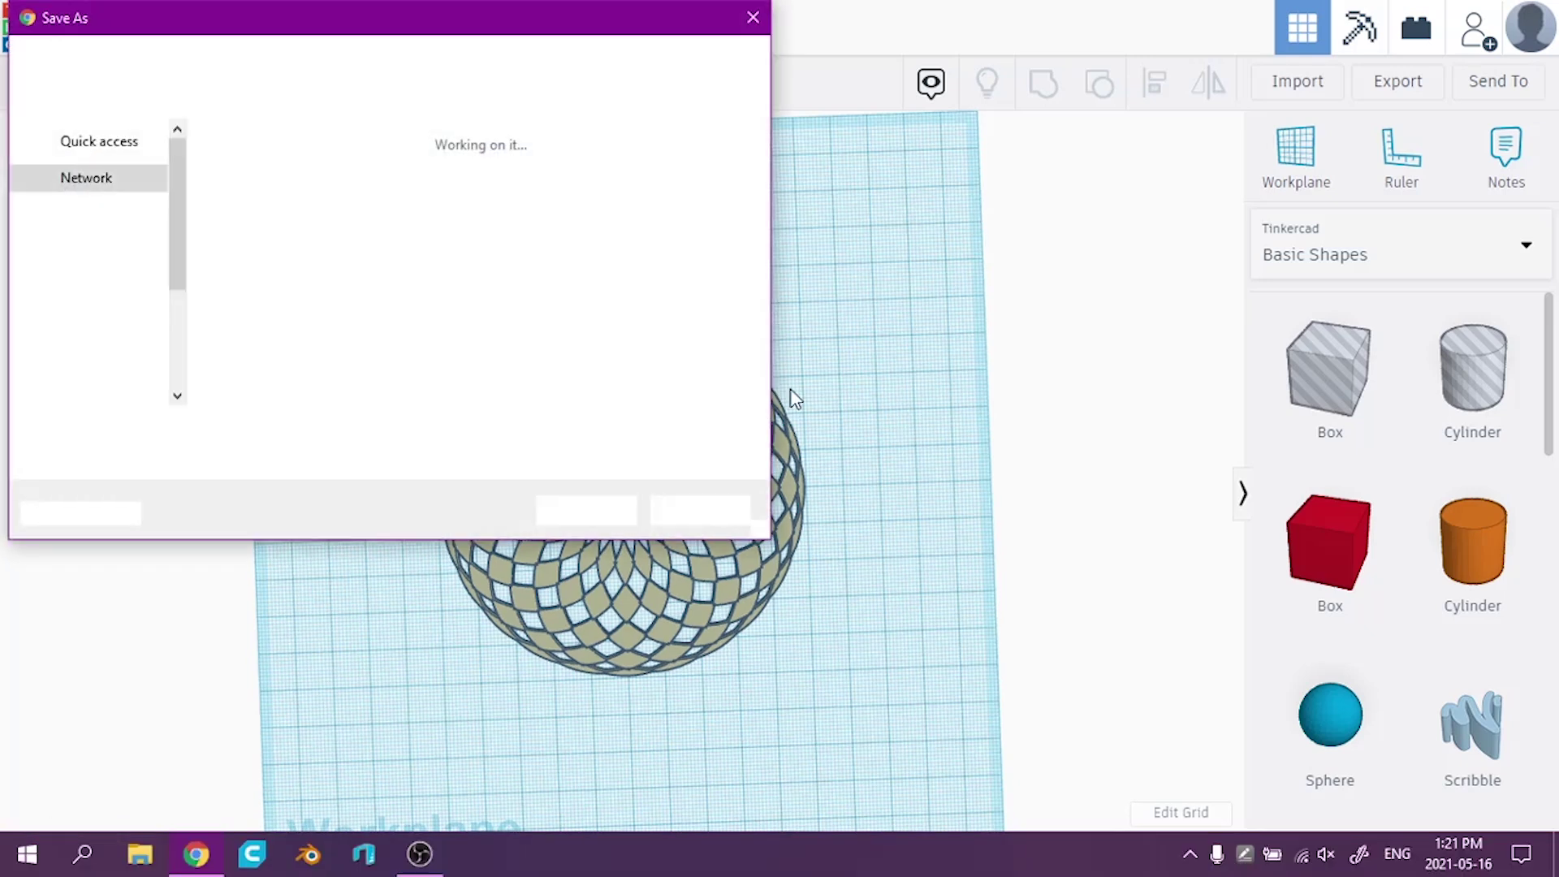
{"action": "key", "text": "Return"}
{"action": "left_click", "coordinate": [864, 436]}
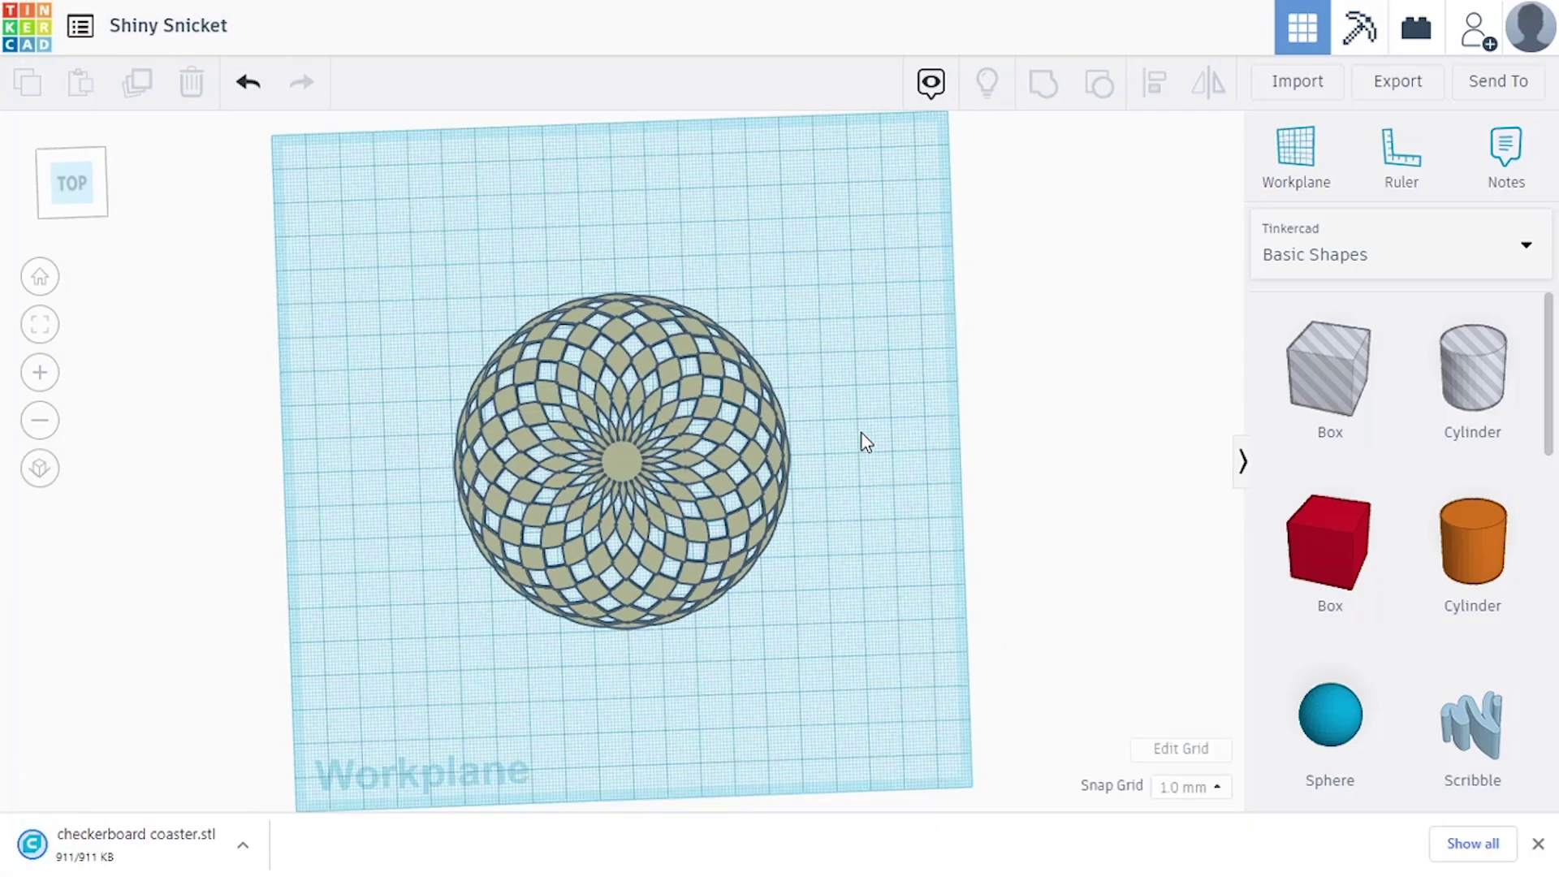
{"action": "left_click", "coordinate": [133, 844]}
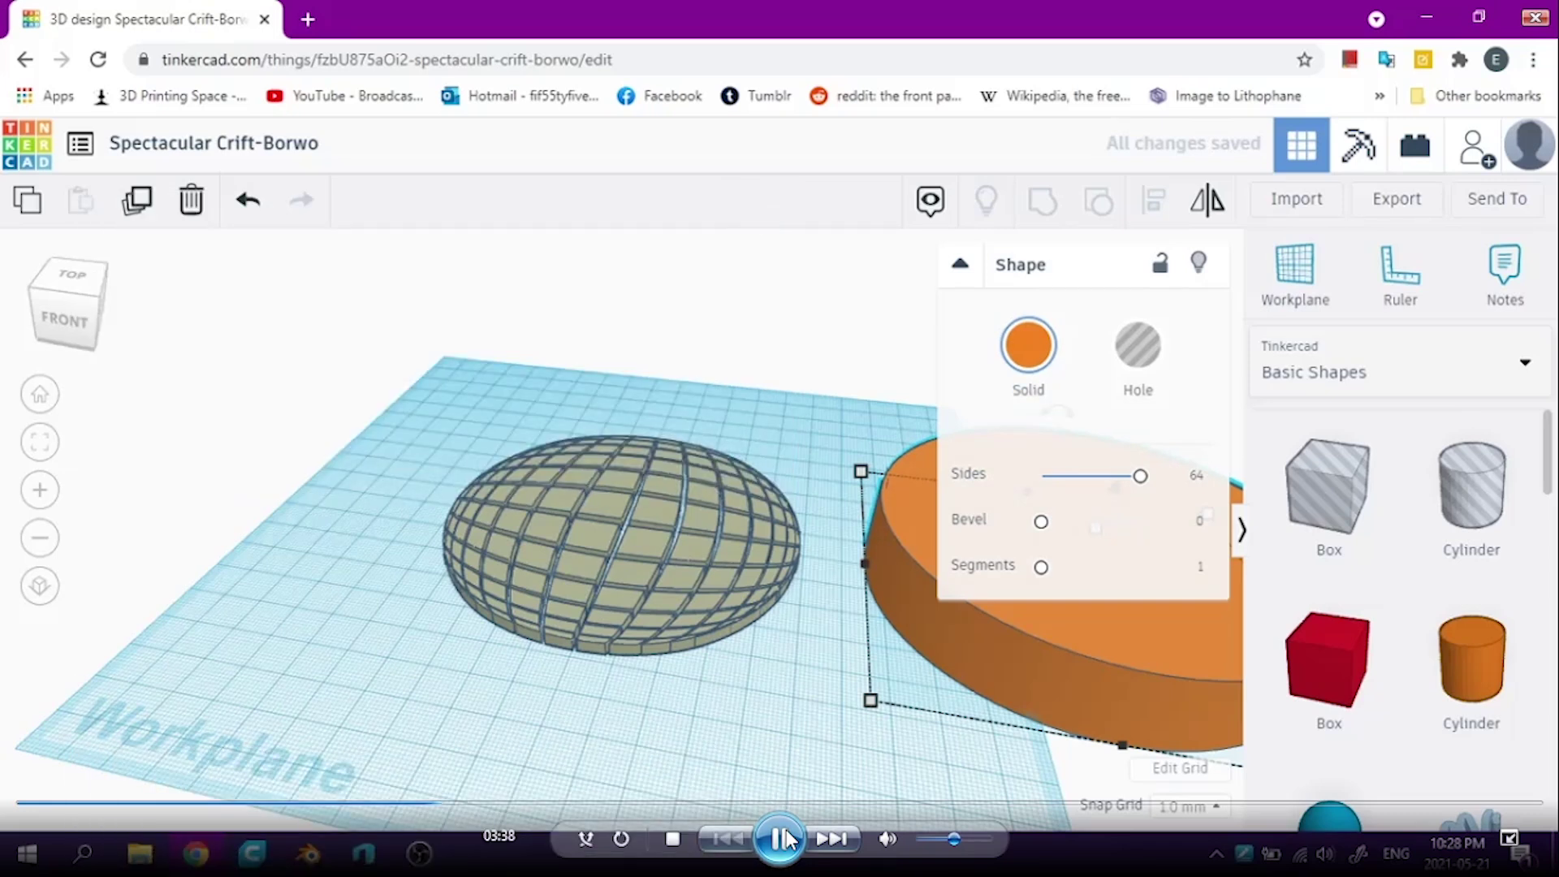
Deselect the orange cylinder
{"action": "left_click", "coordinate": [757, 209]}
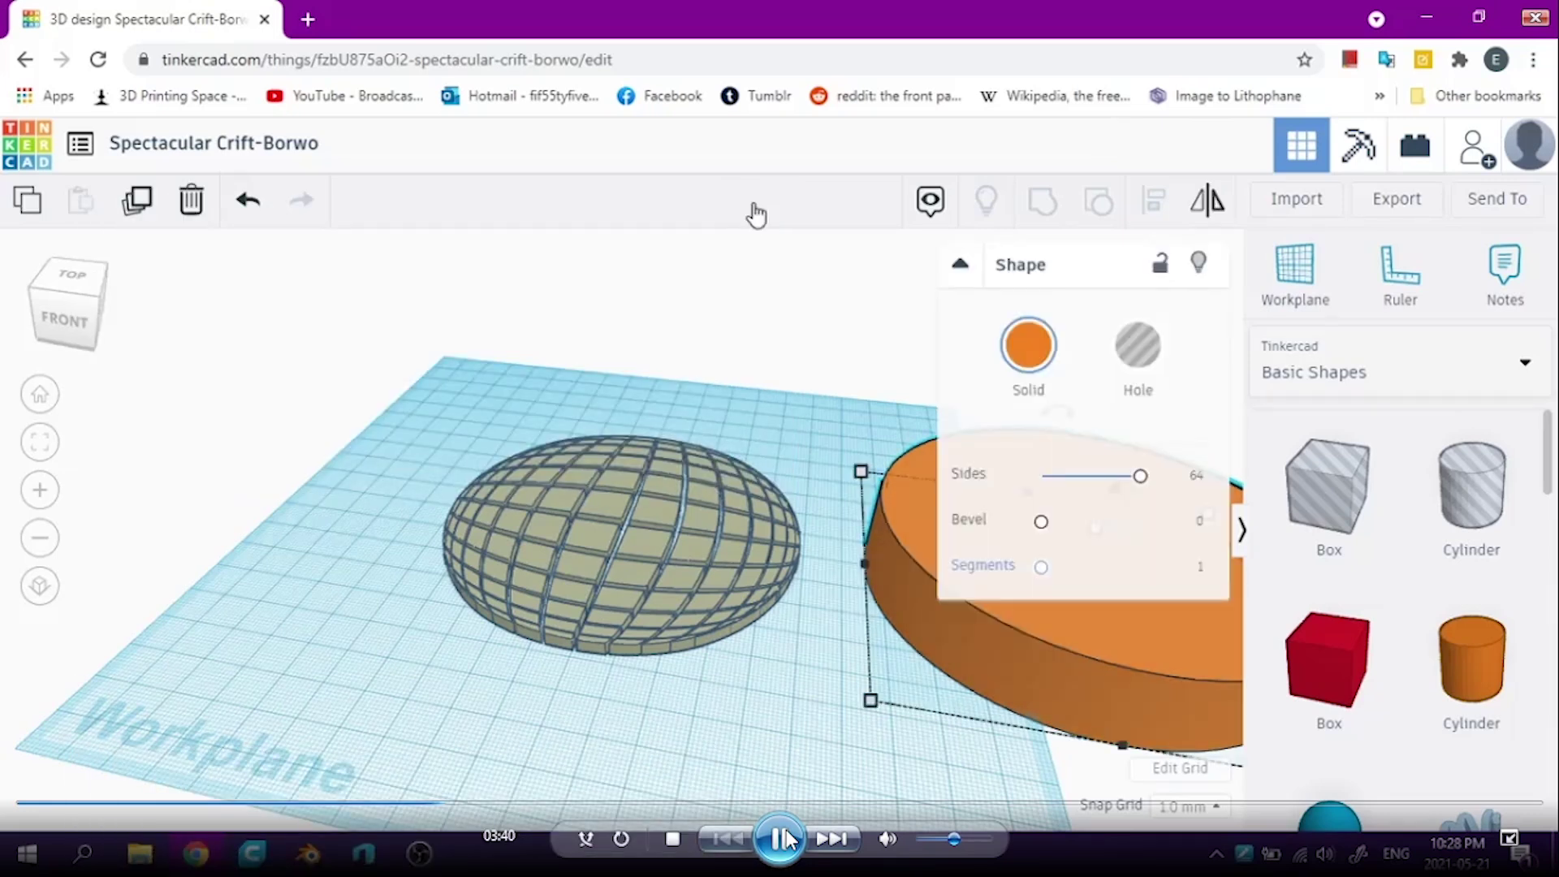